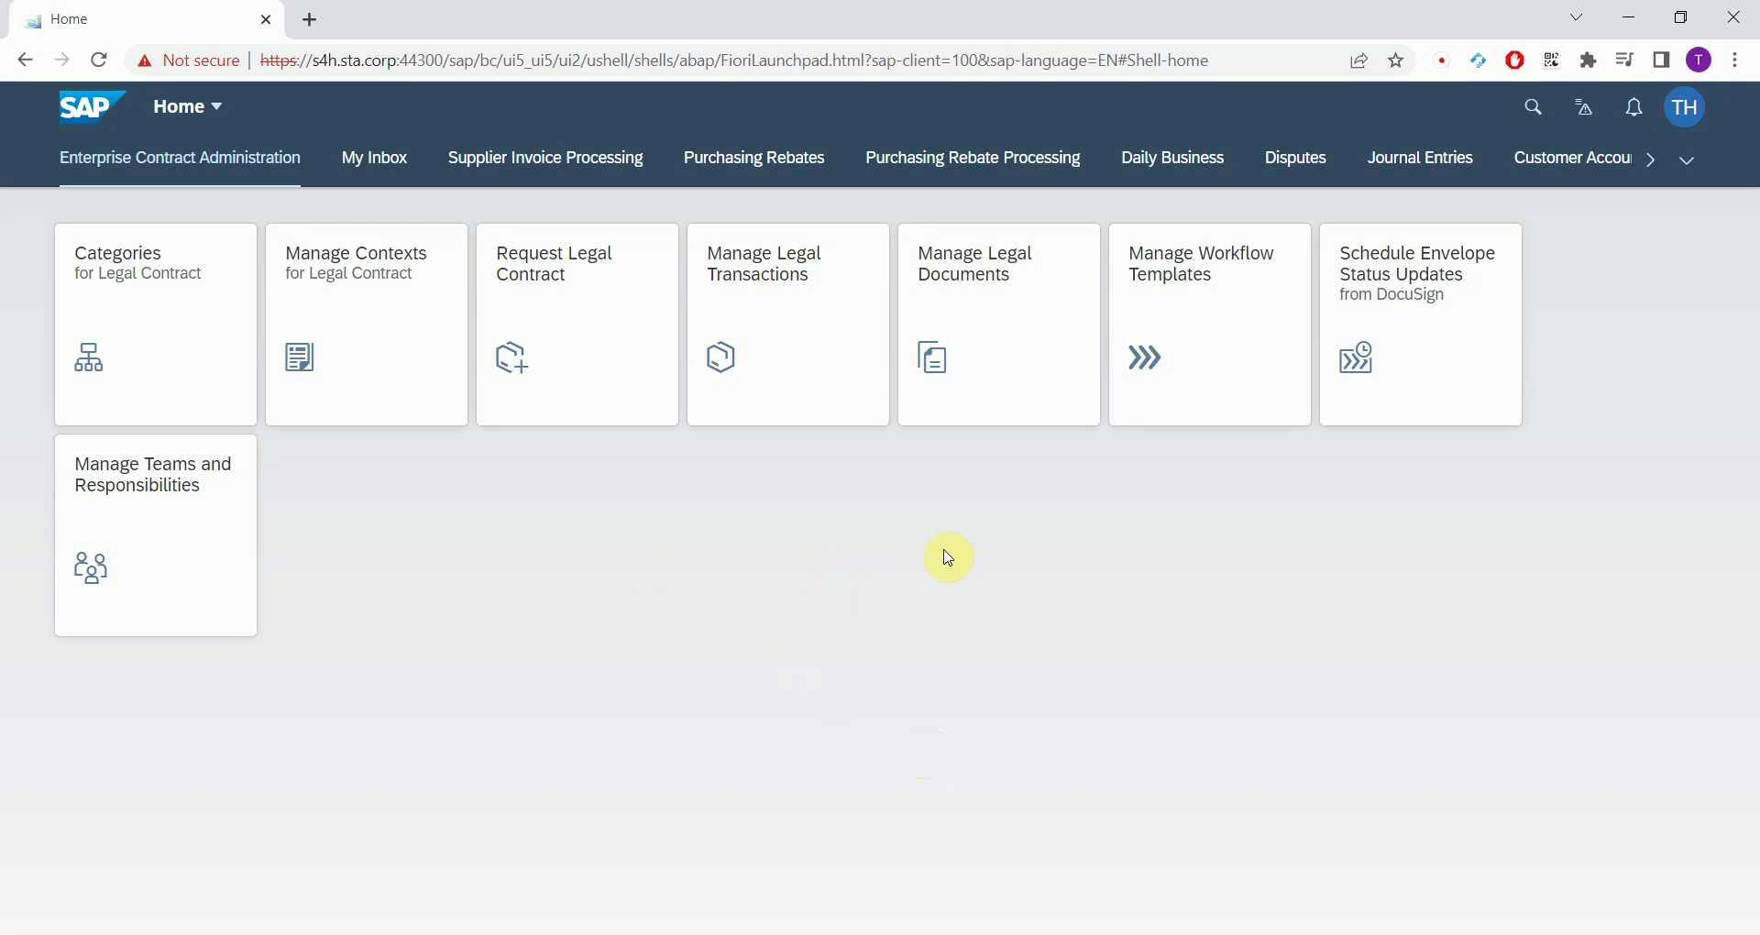
- Pick Payments from the launchpad's group overflow list to show its payment tiles
{"action": "left_click", "coordinate": [1686, 160]}
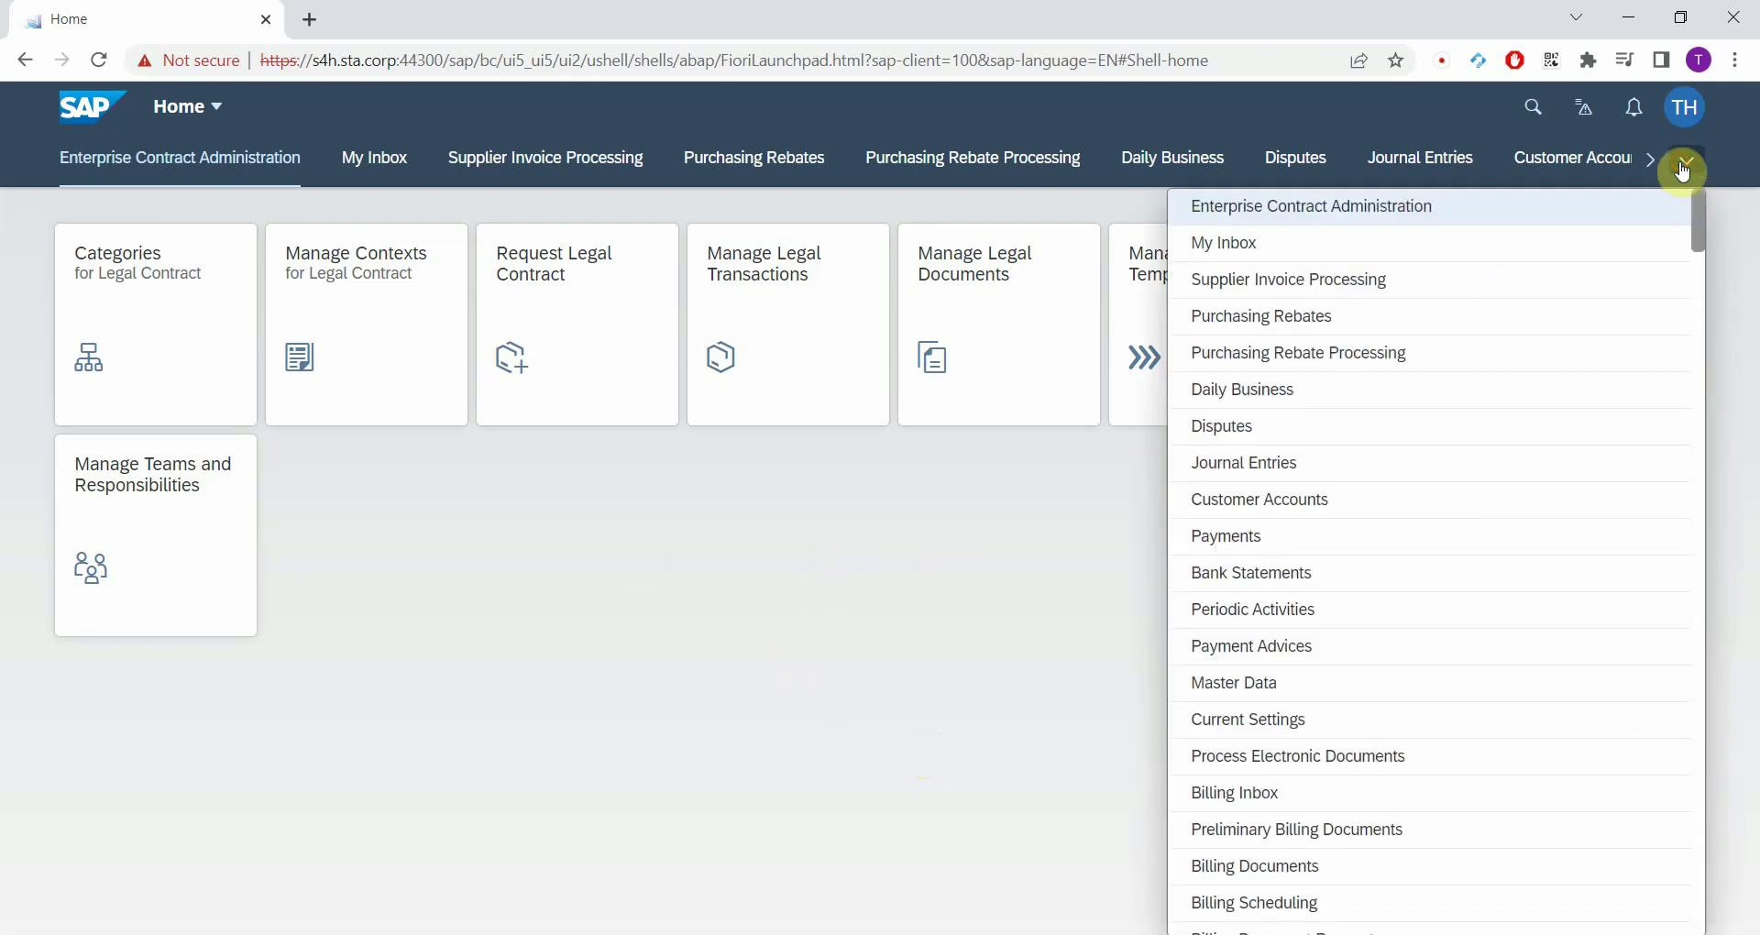
{"action": "left_click", "coordinate": [1225, 536]}
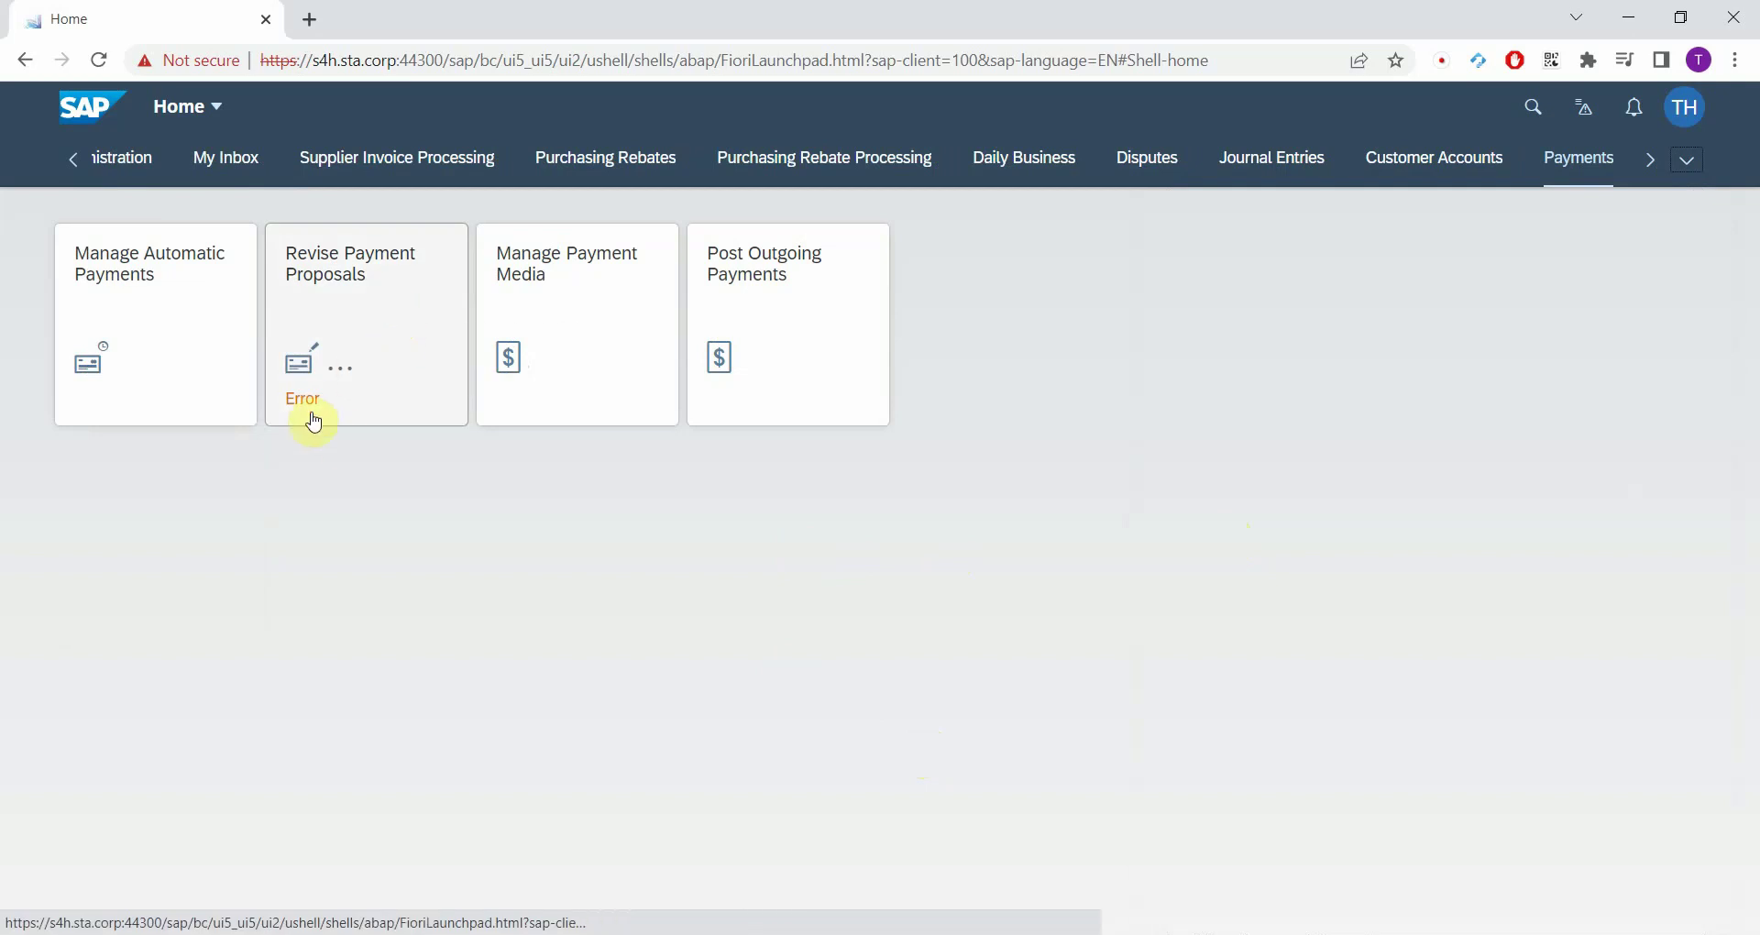
- Launch Revise Payment Proposals, view the service error's details, and dismiss the error
{"action": "left_click", "coordinate": [357, 346]}
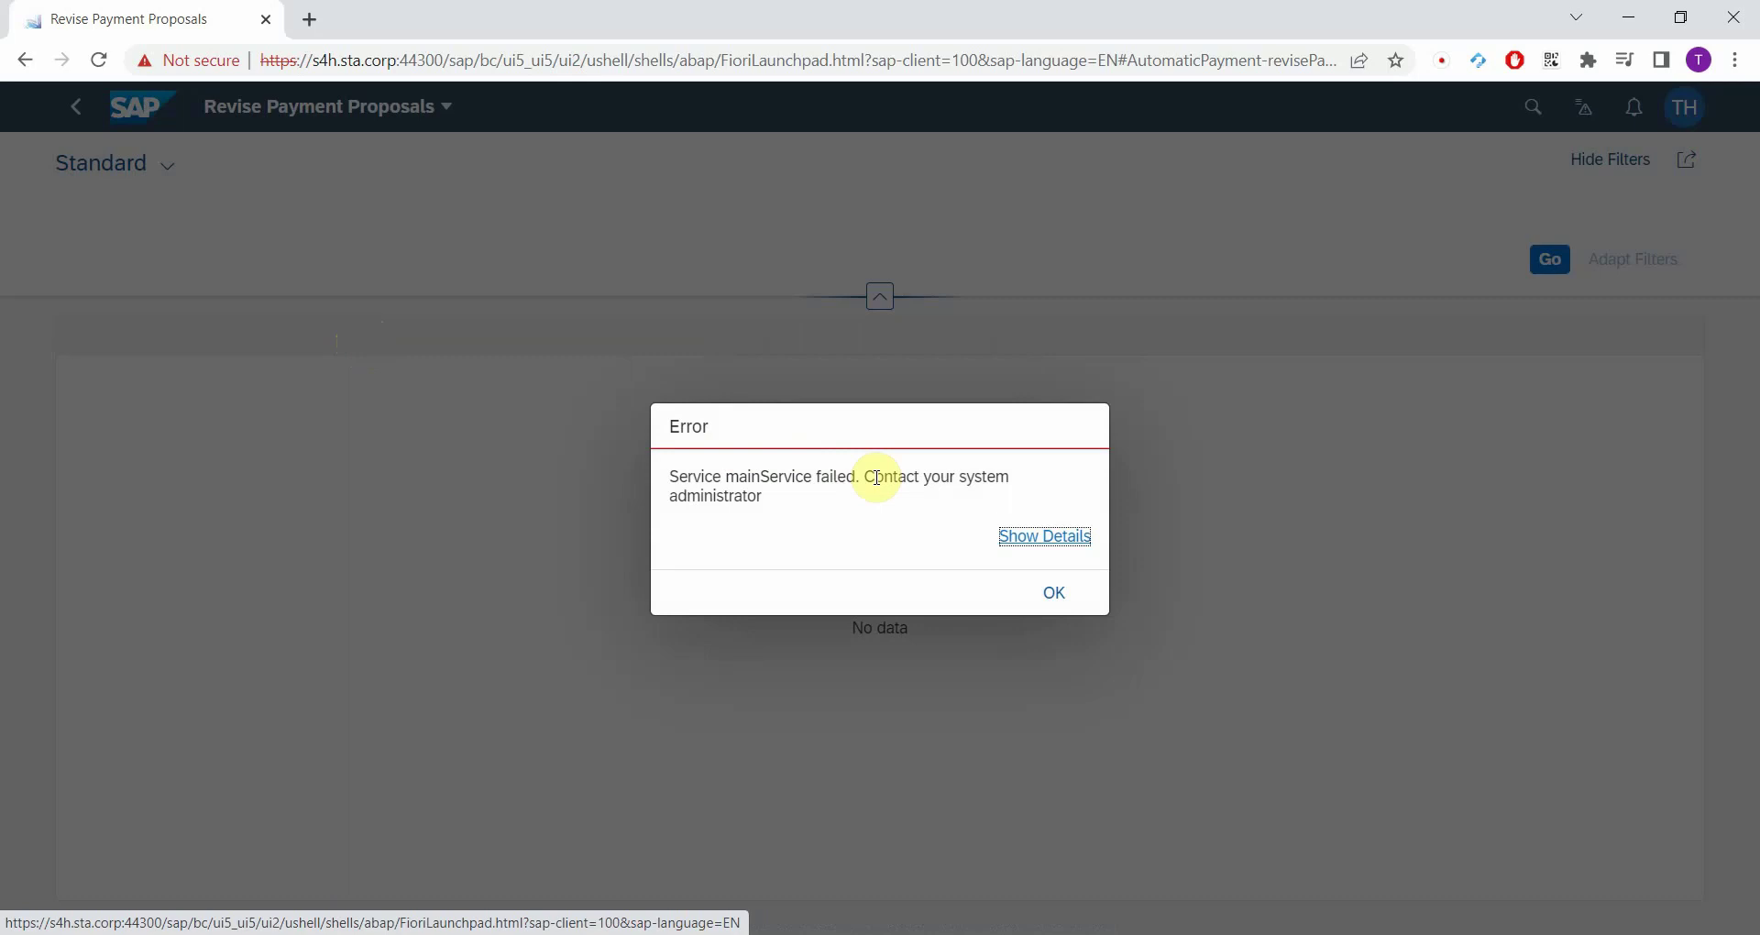
{"action": "left_click", "coordinate": [1019, 531]}
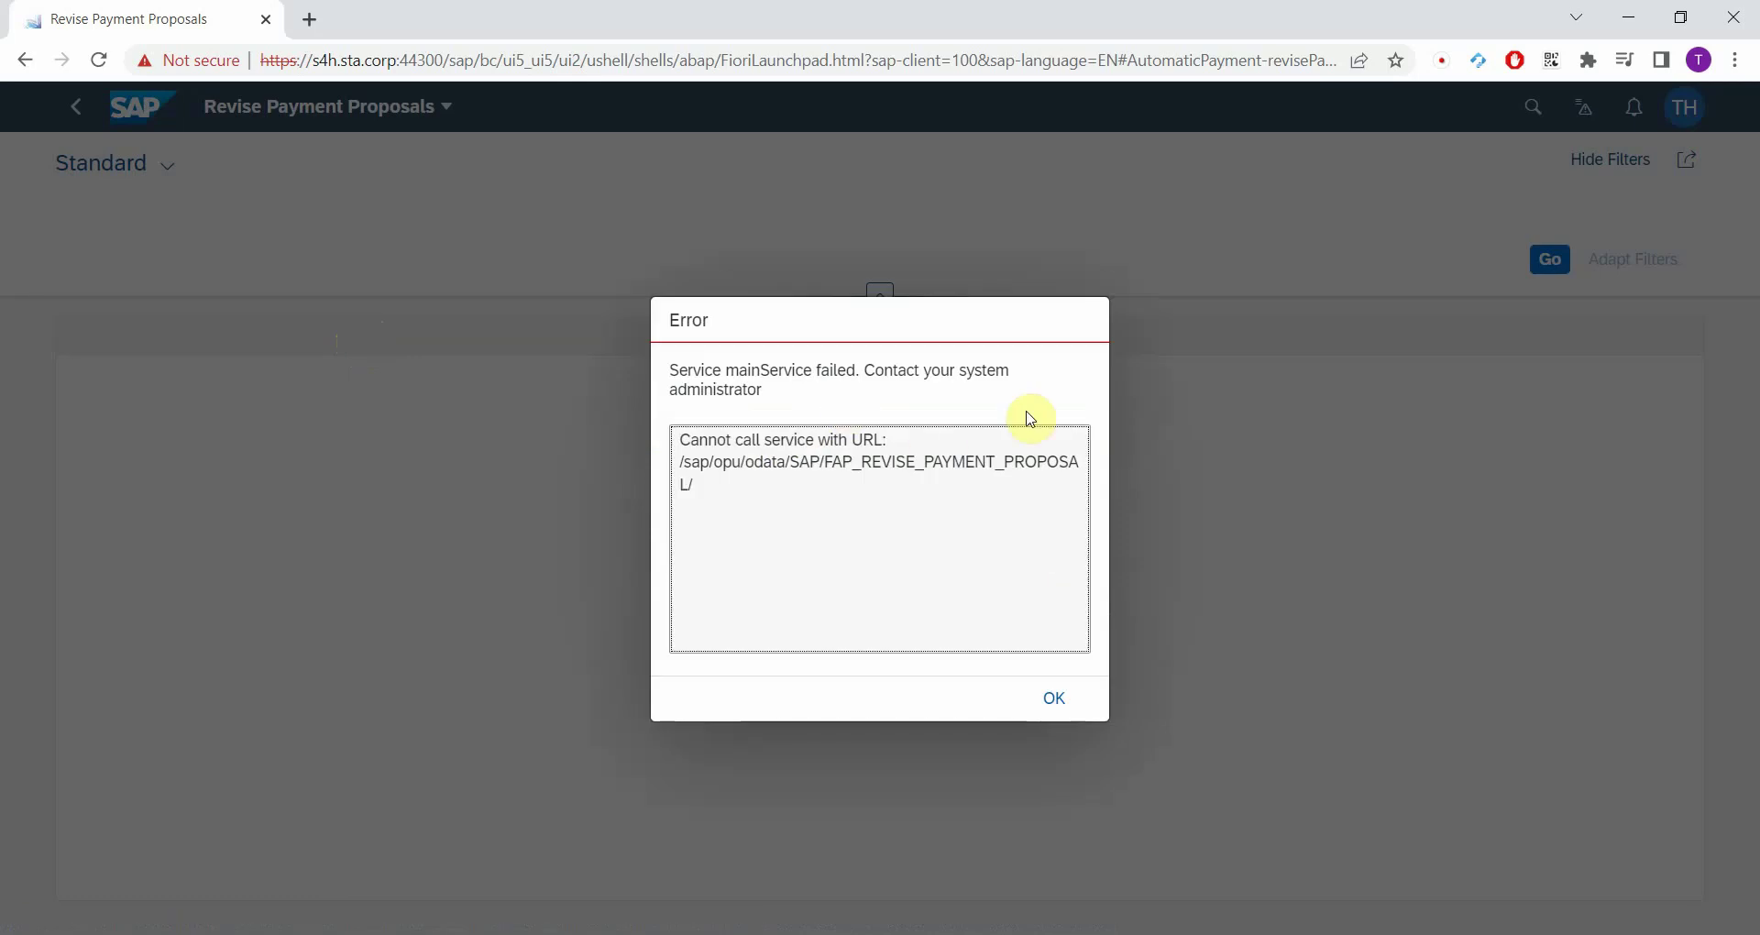
{"action": "left_click", "coordinate": [1055, 698]}
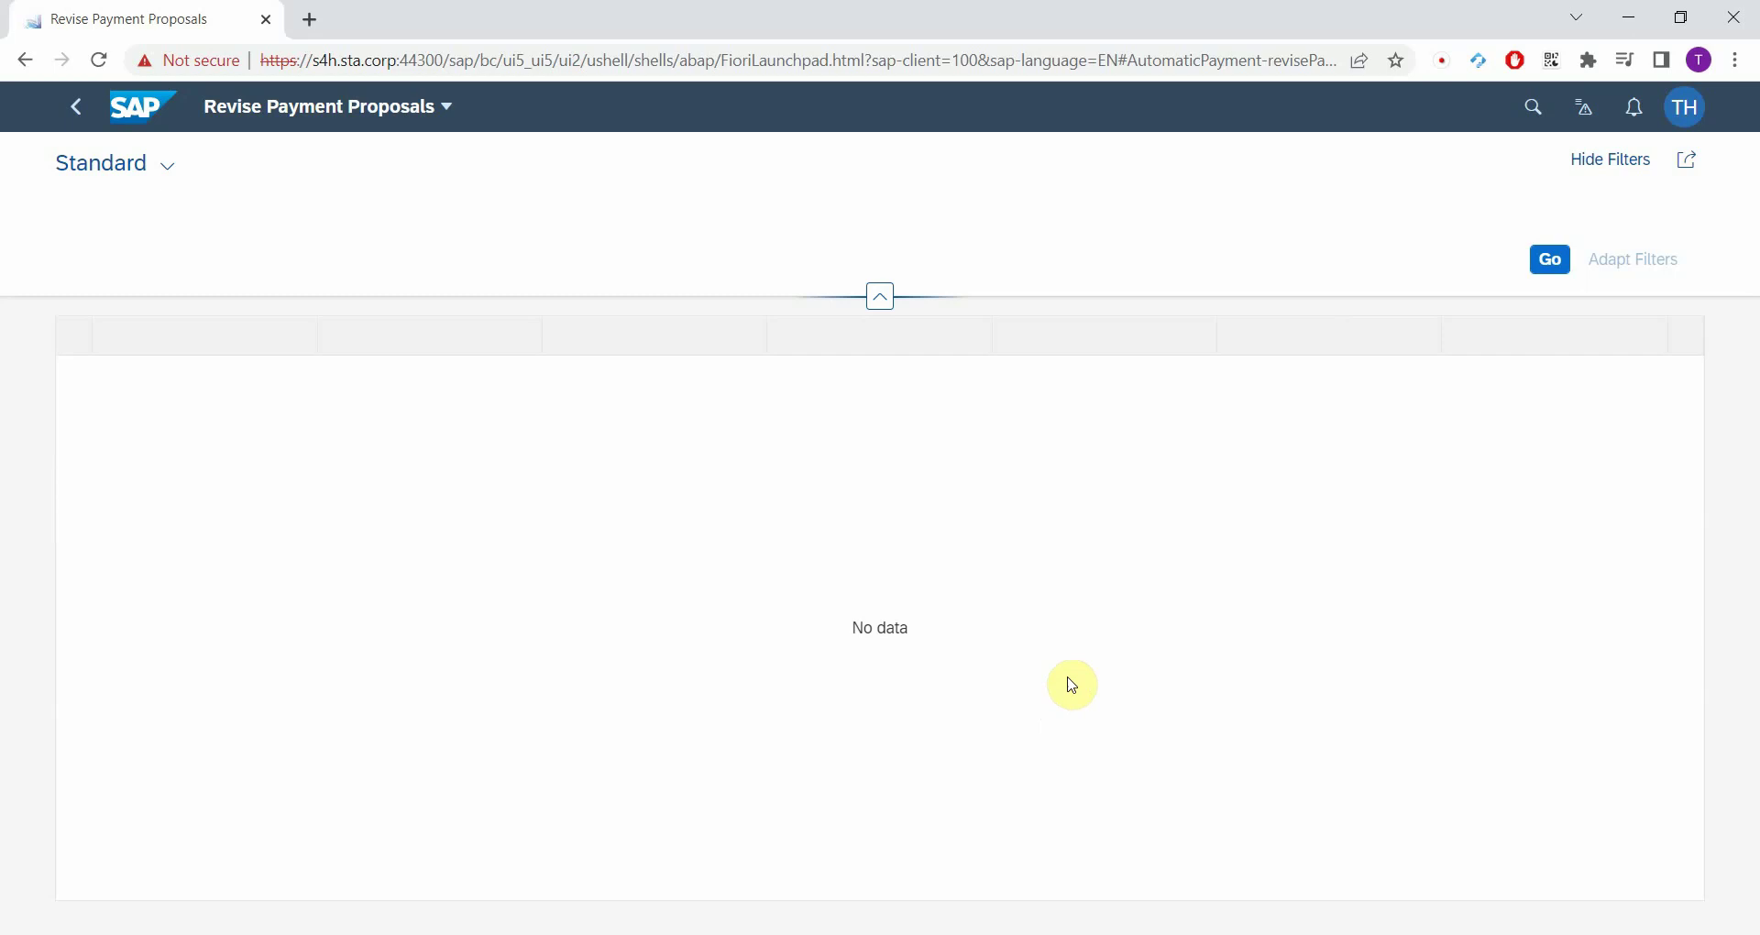
- Start a ticket with subject 'Fiori app does not work' and description 'Revise Payment Proposals does not open'
{"action": "left_click", "coordinate": [1587, 114]}
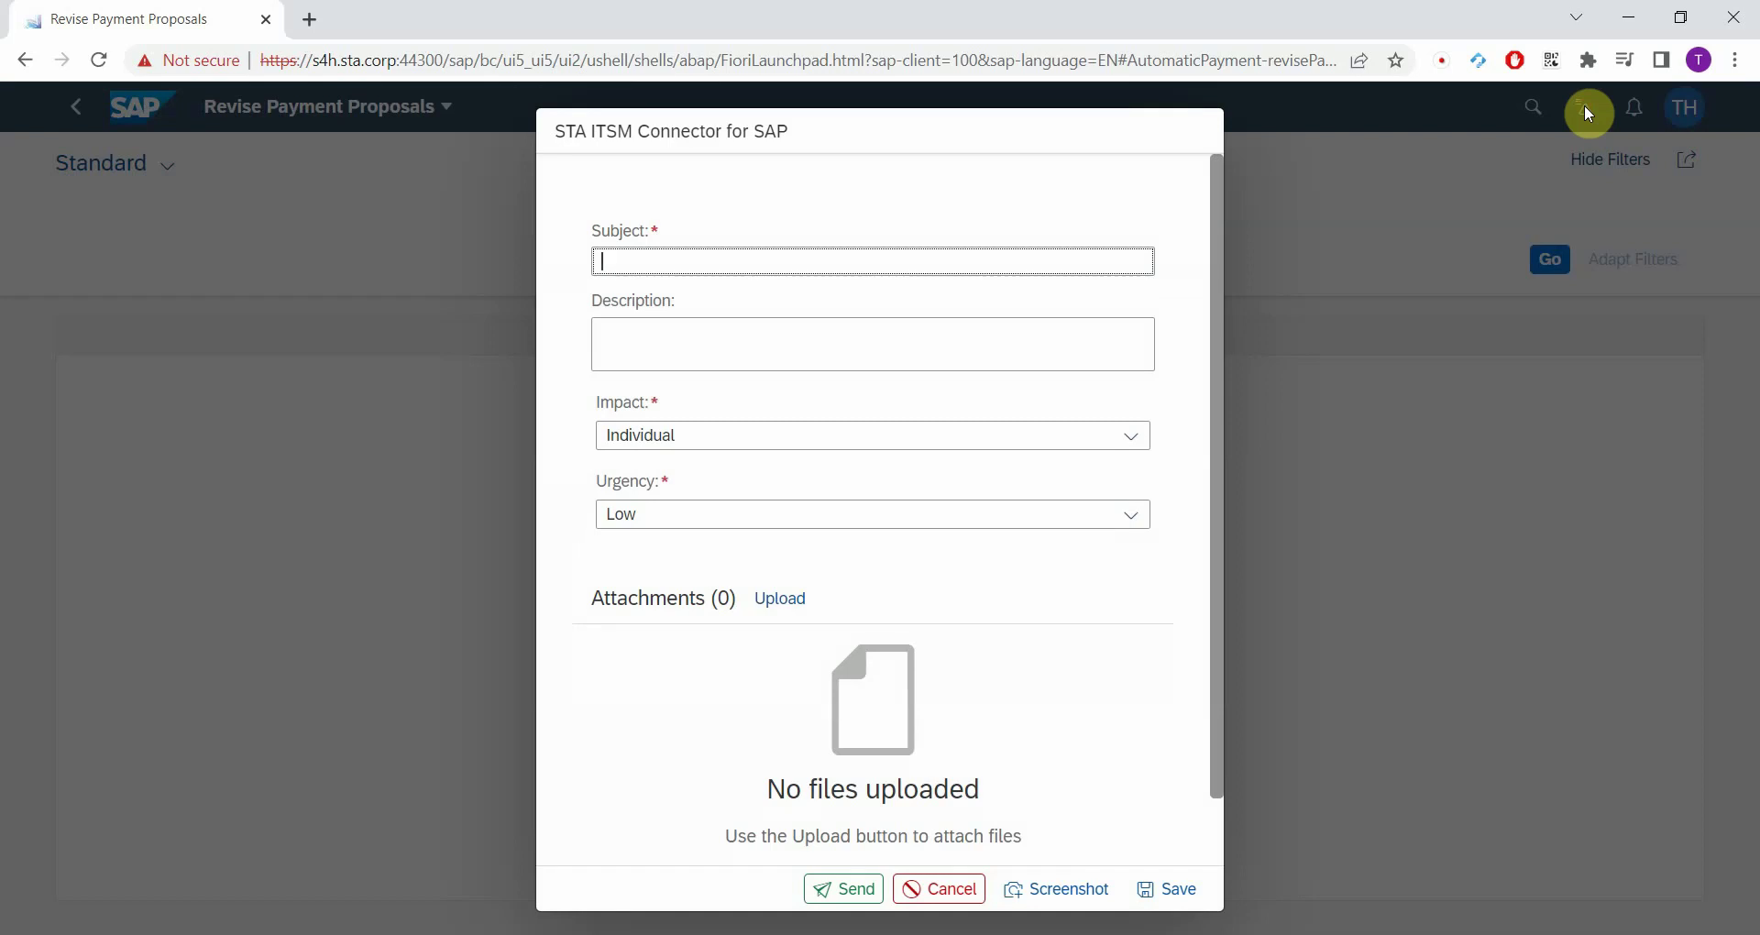
{"action": "type", "text": "Fiori app does not work"}
{"action": "key", "text": "Tab"}
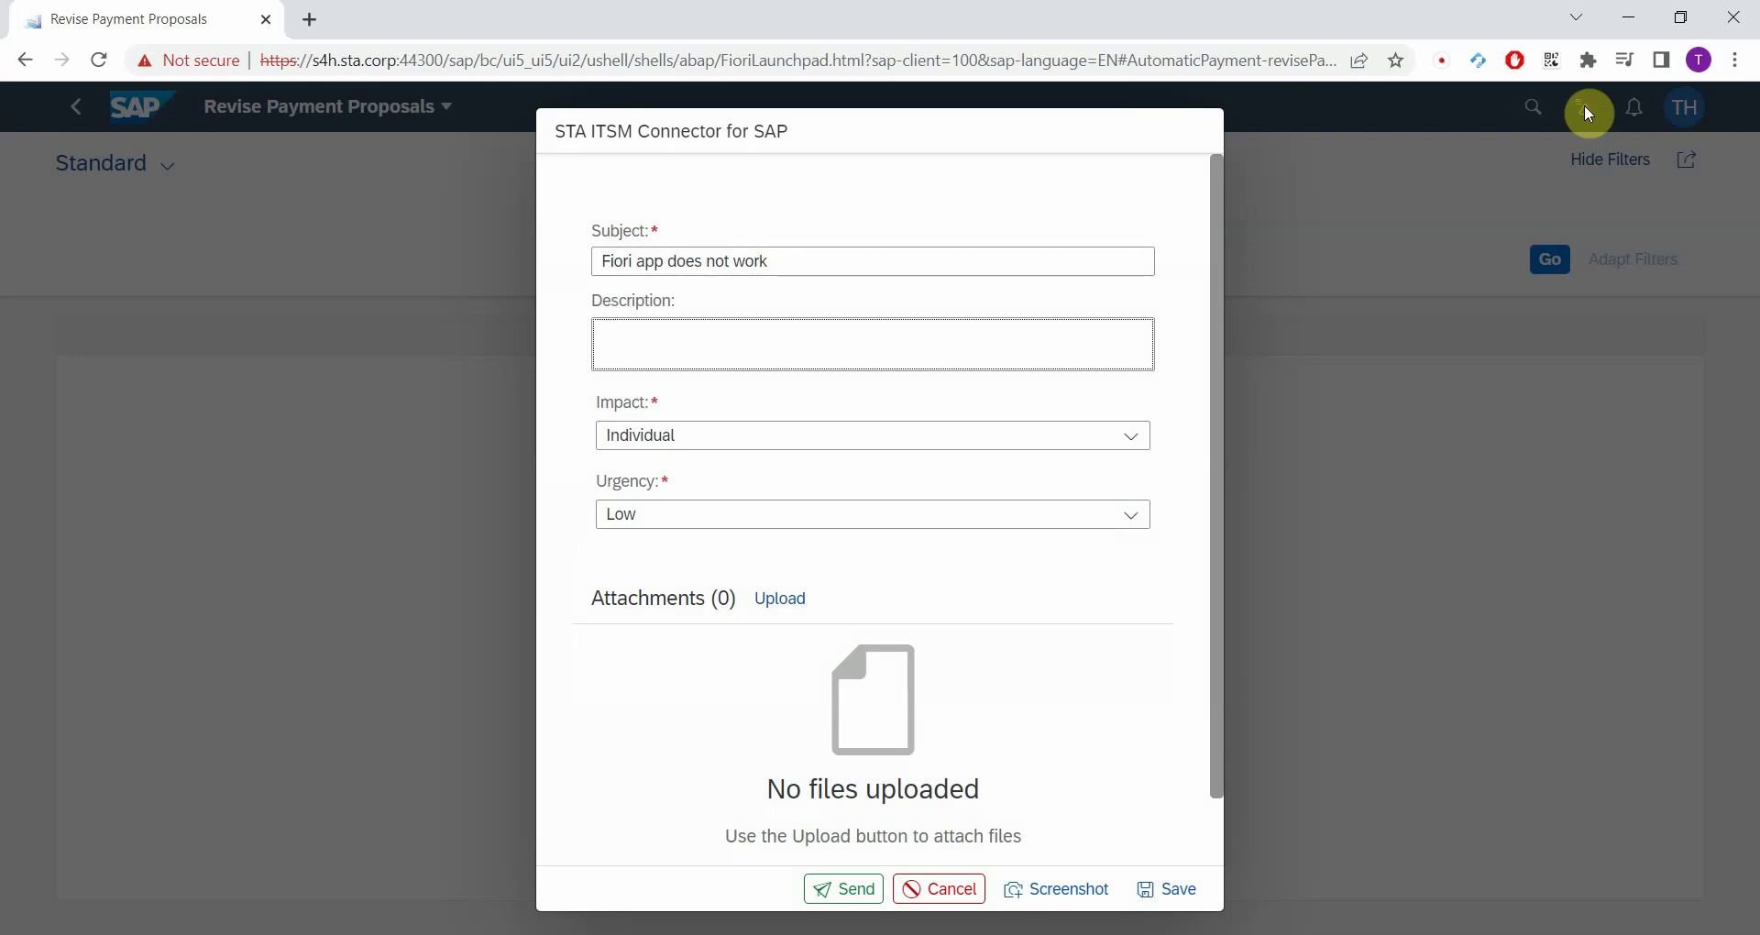
{"action": "type", "text": "Revise Payment Proposals does not"}
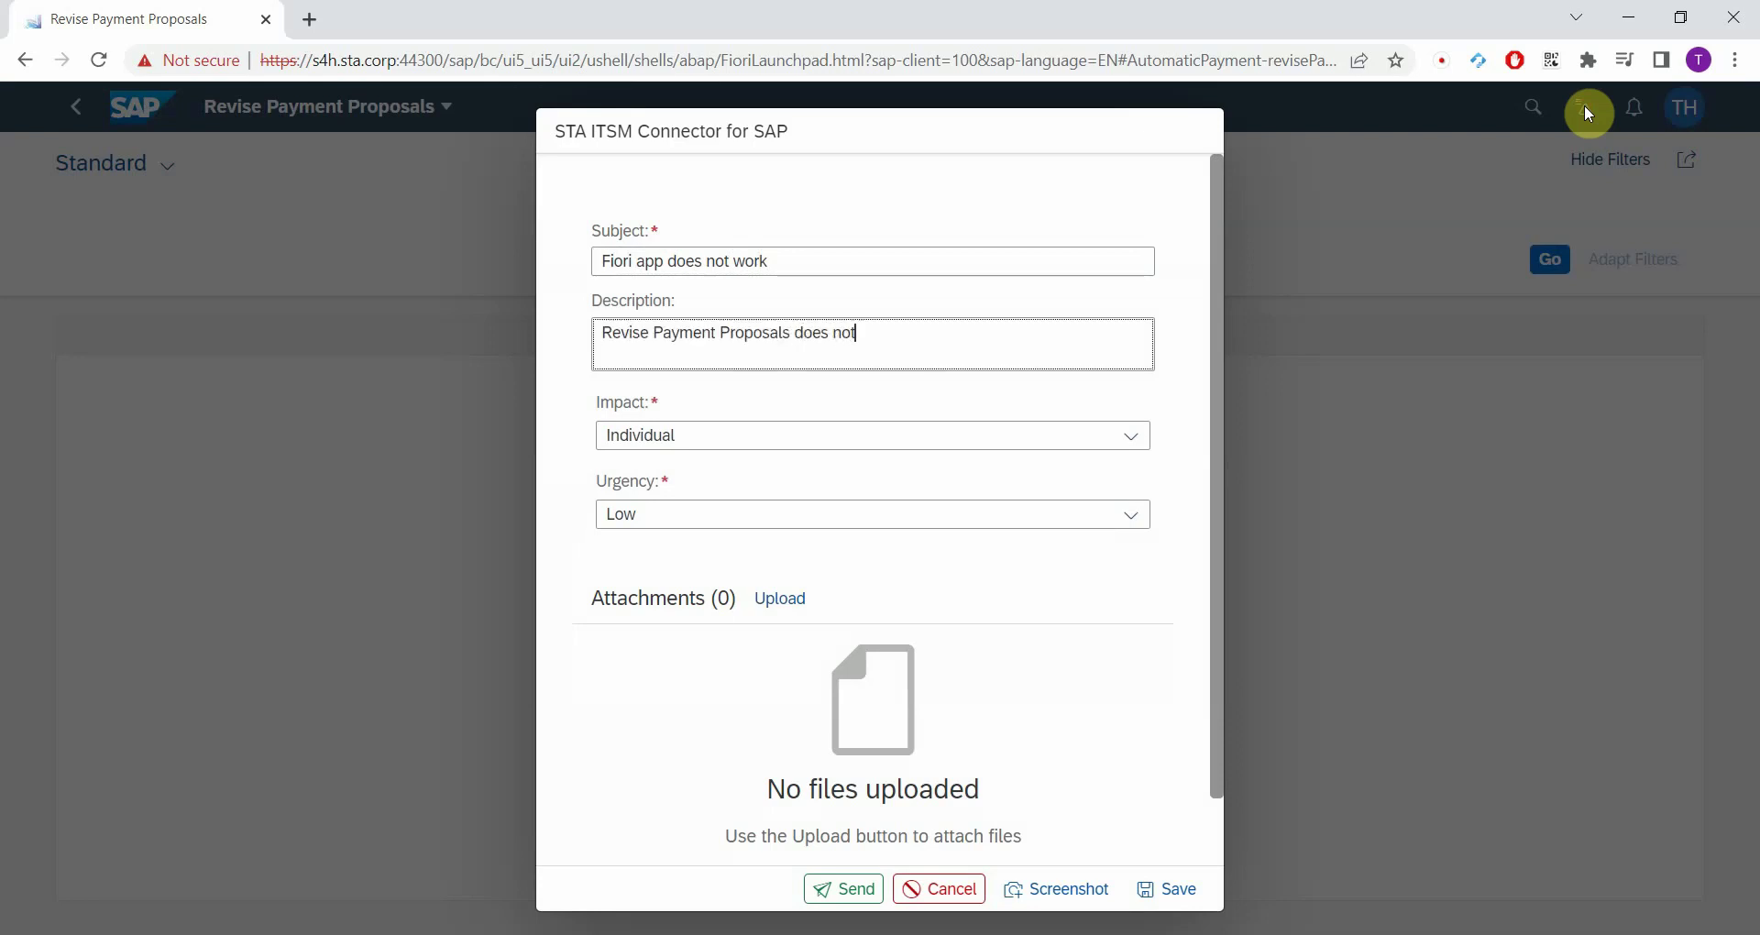
{"action": "type", "text": " open"}
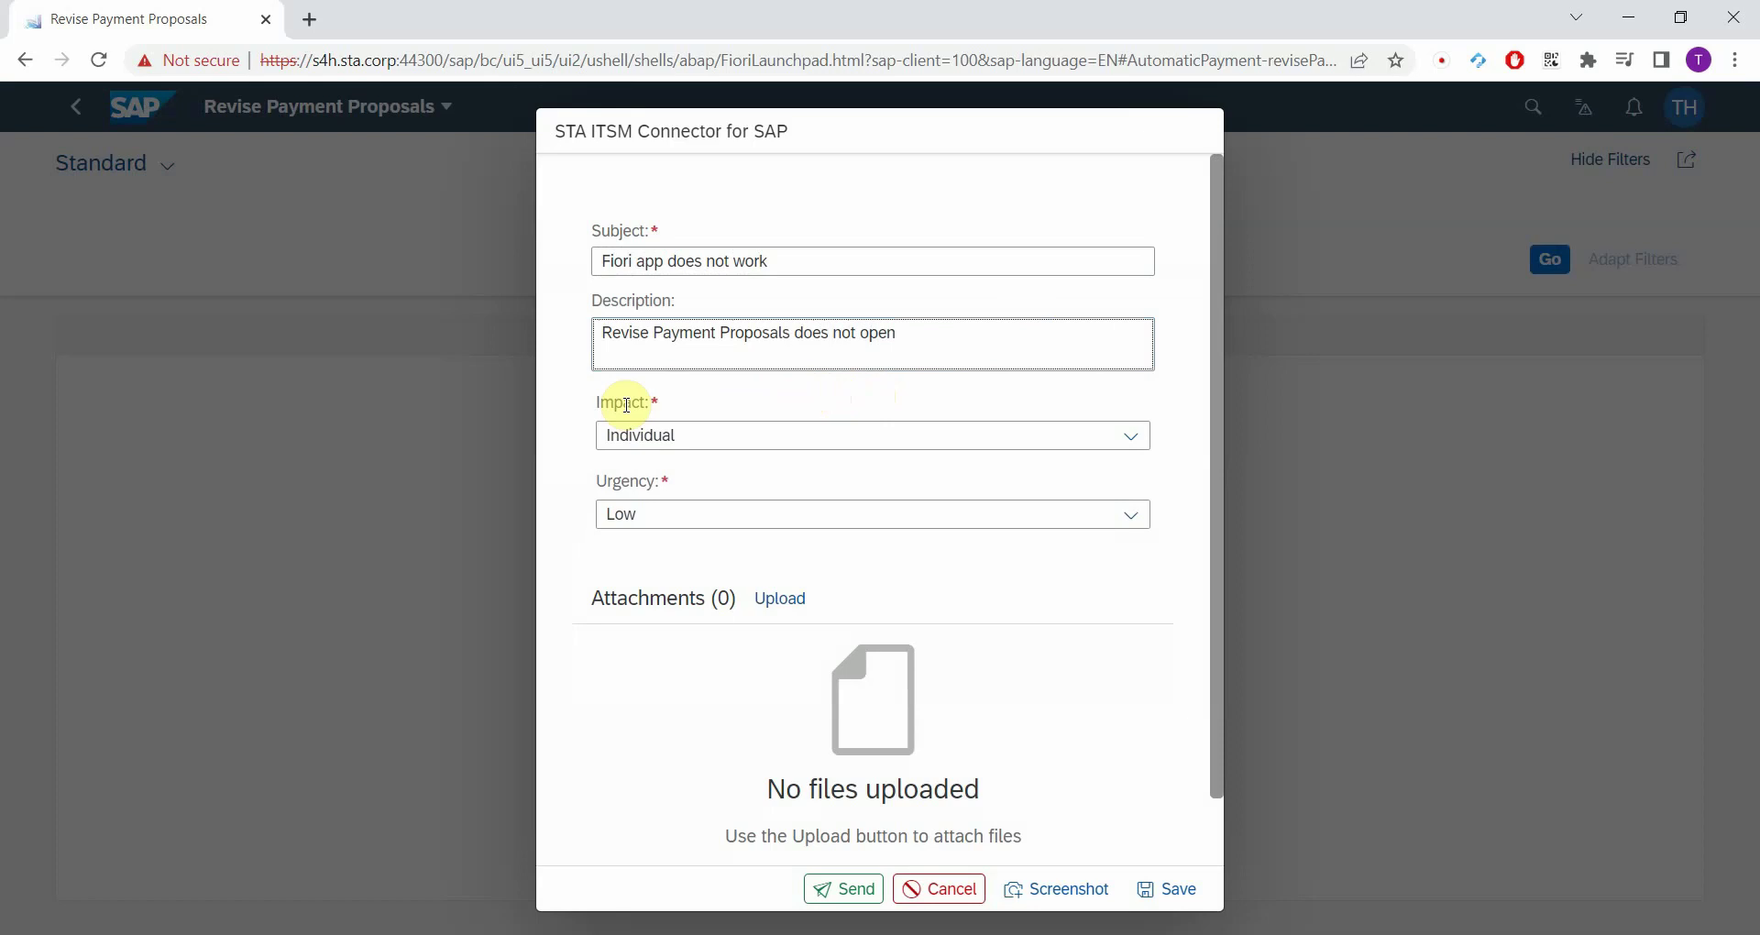
- Keep the ticket's Impact at Individual and Urgency at Low
{"action": "left_click", "coordinate": [767, 441]}
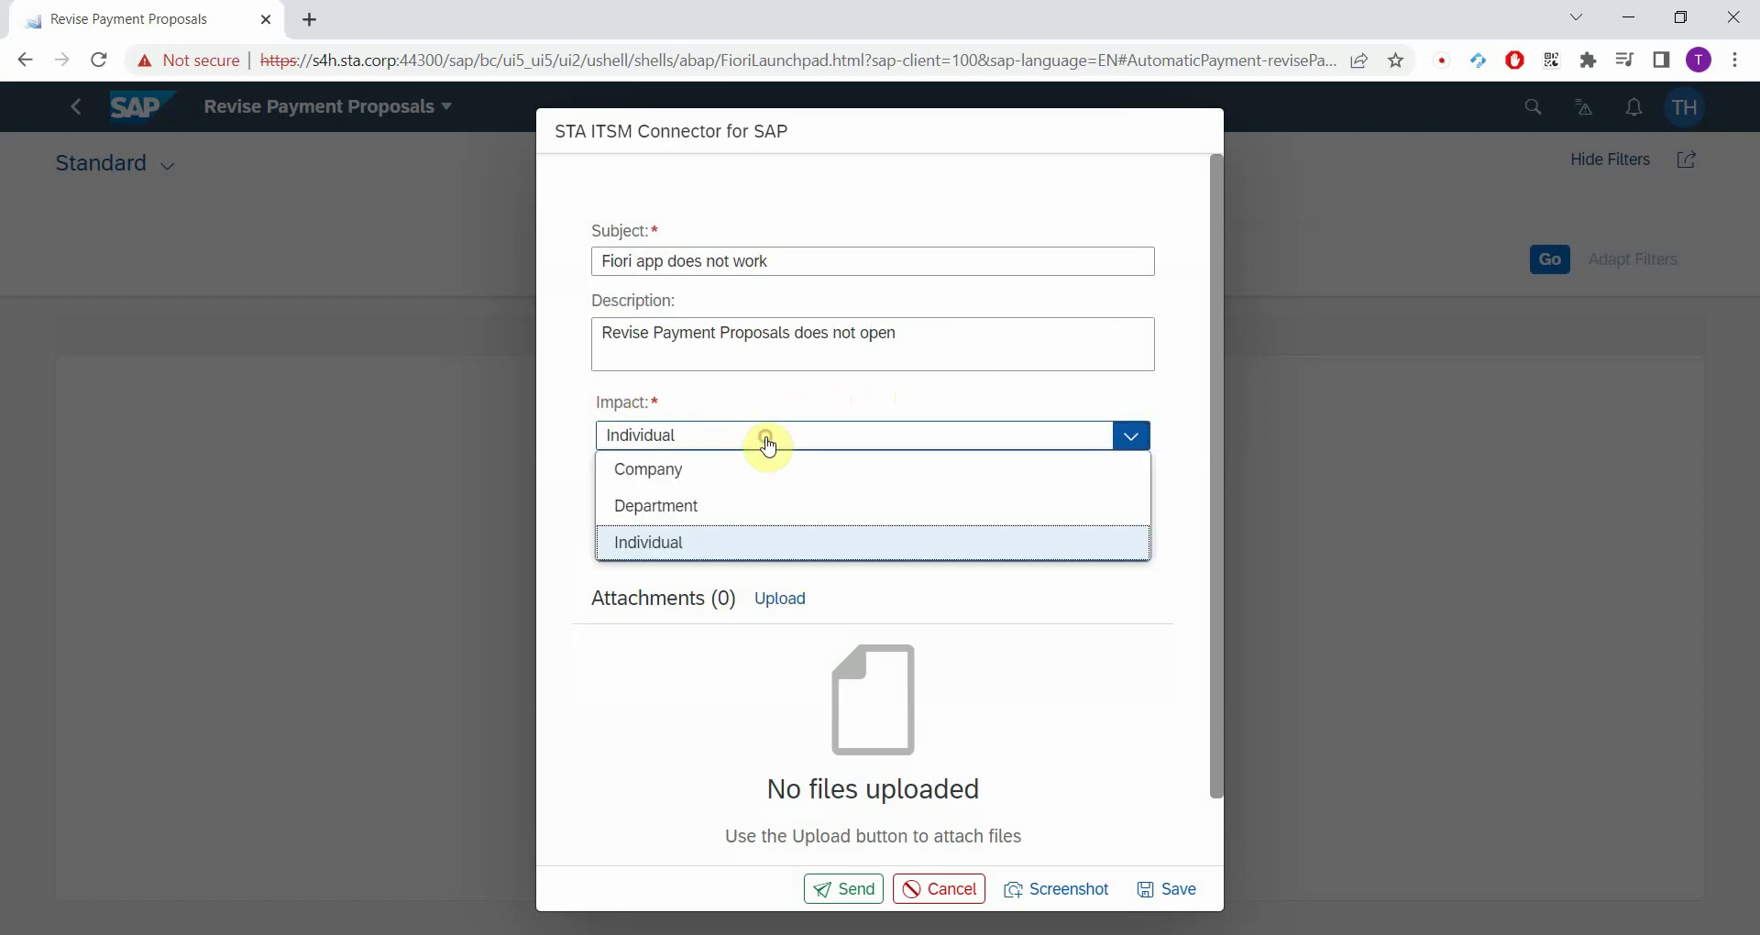
{"action": "left_click", "coordinate": [767, 441]}
{"action": "left_click", "coordinate": [754, 516]}
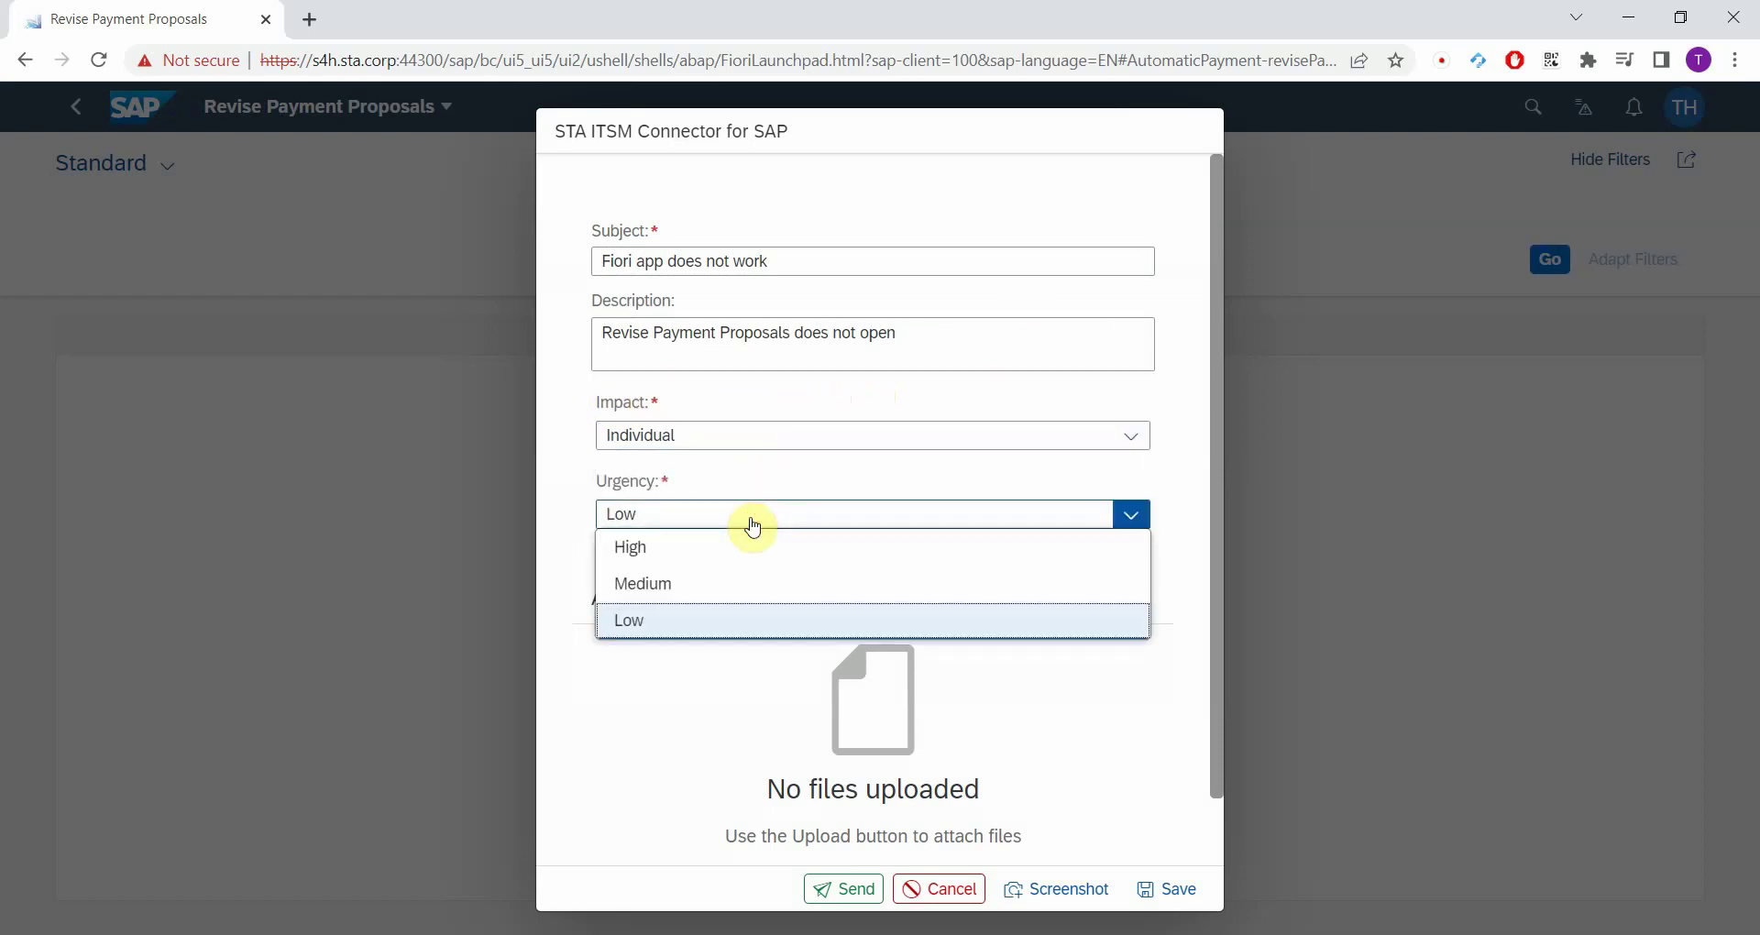
{"action": "left_click", "coordinate": [752, 525]}
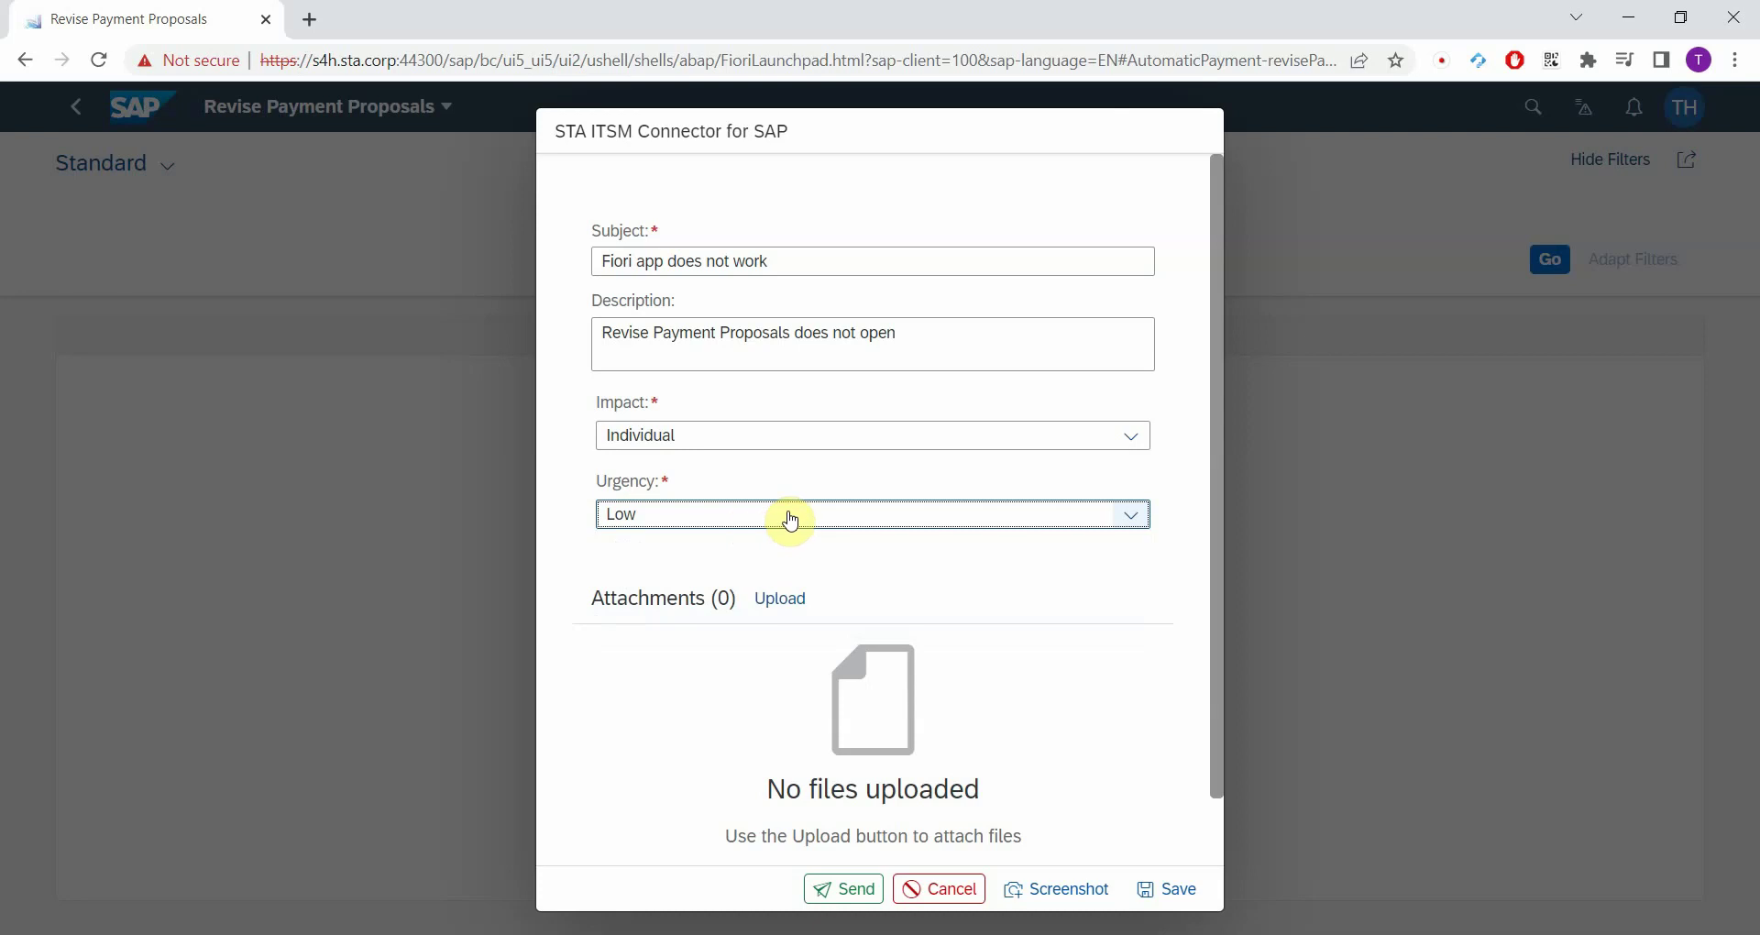
- Capture a screenshot of the empty app into the ticket, save the draft, and reopen it
{"action": "left_click", "coordinate": [1064, 894]}
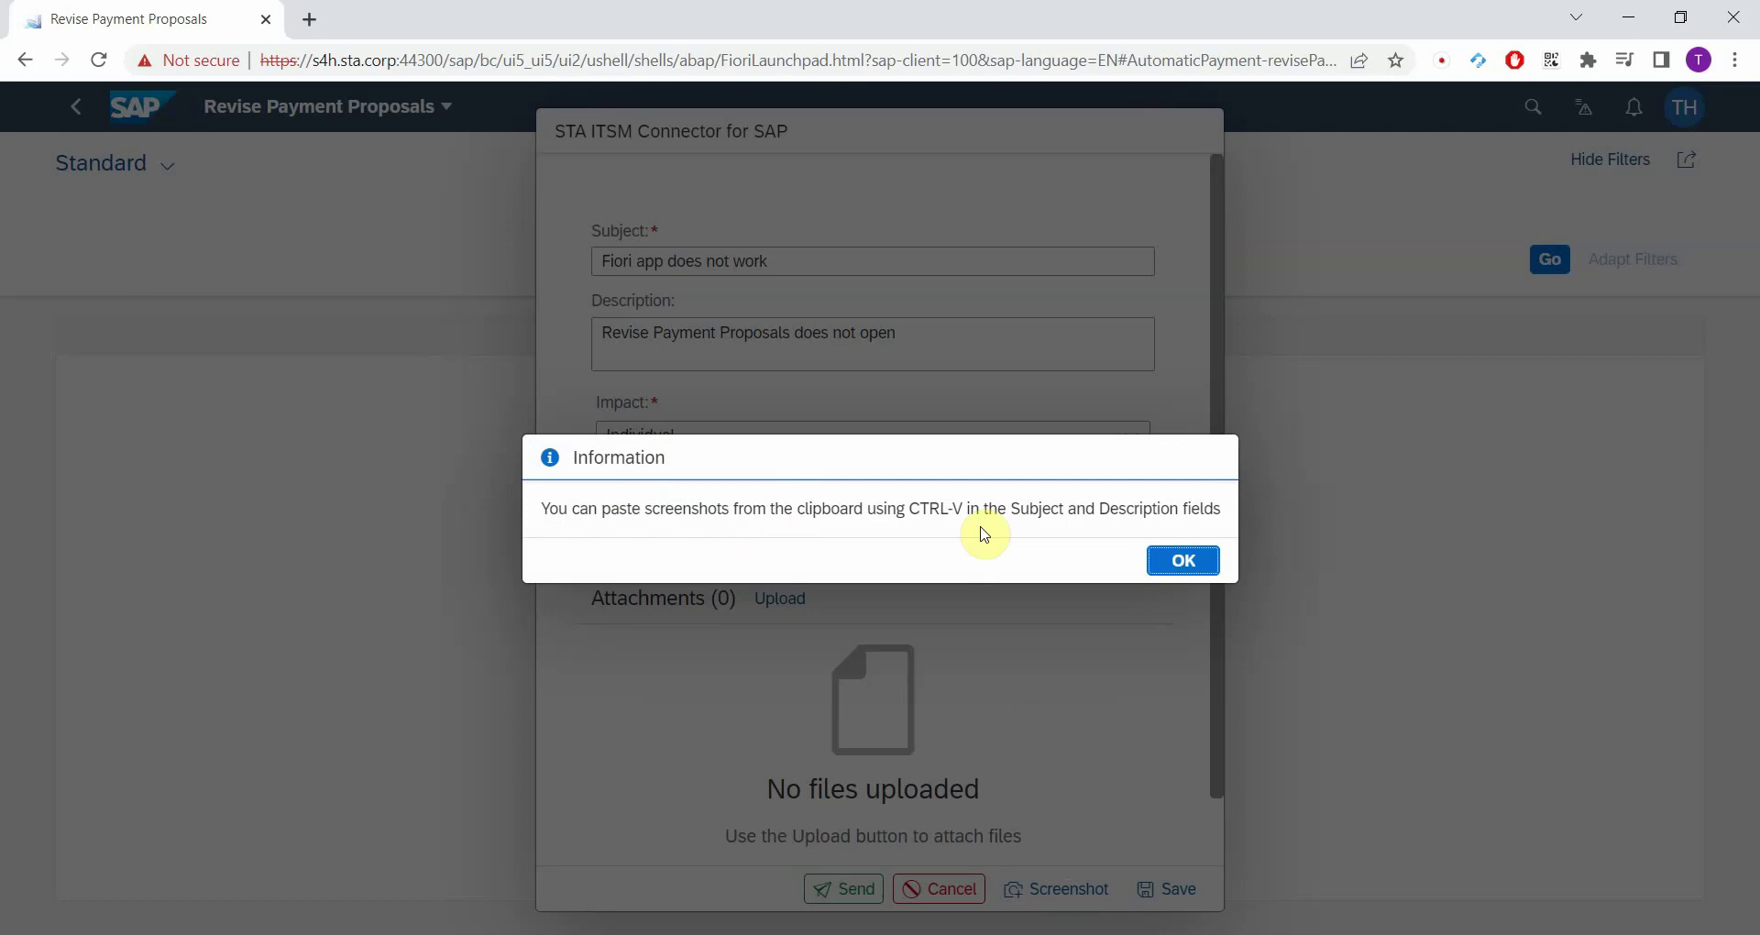
{"action": "left_click", "coordinate": [1184, 563]}
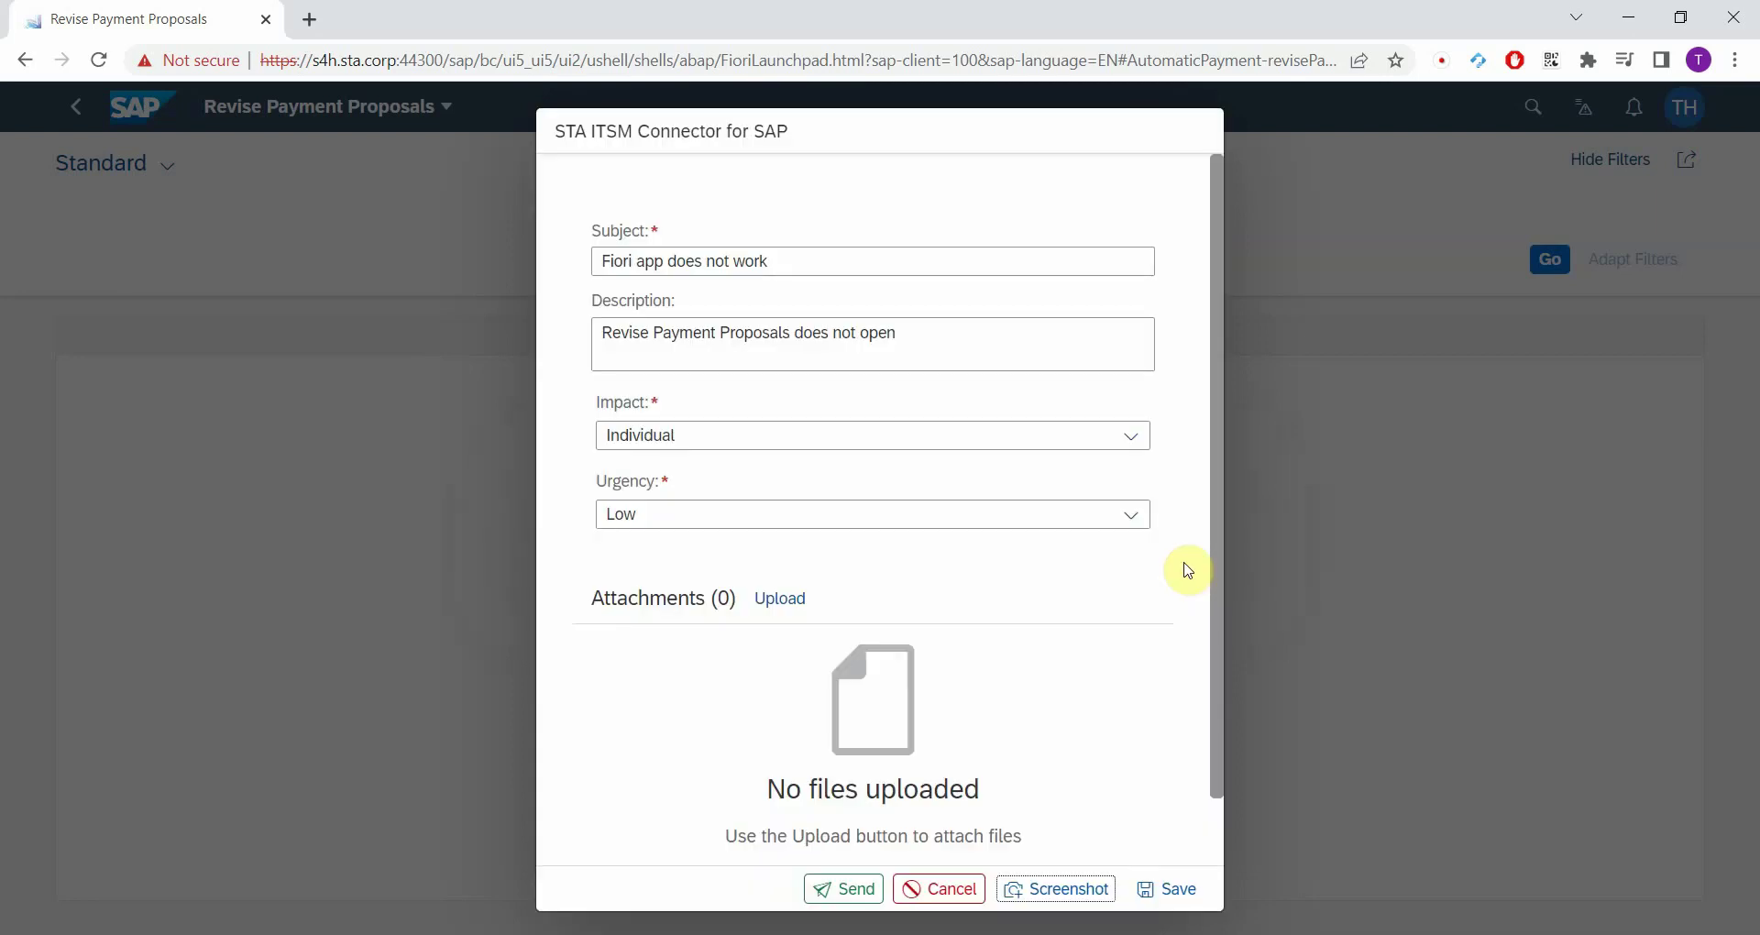
{"action": "left_click", "coordinate": [1181, 891]}
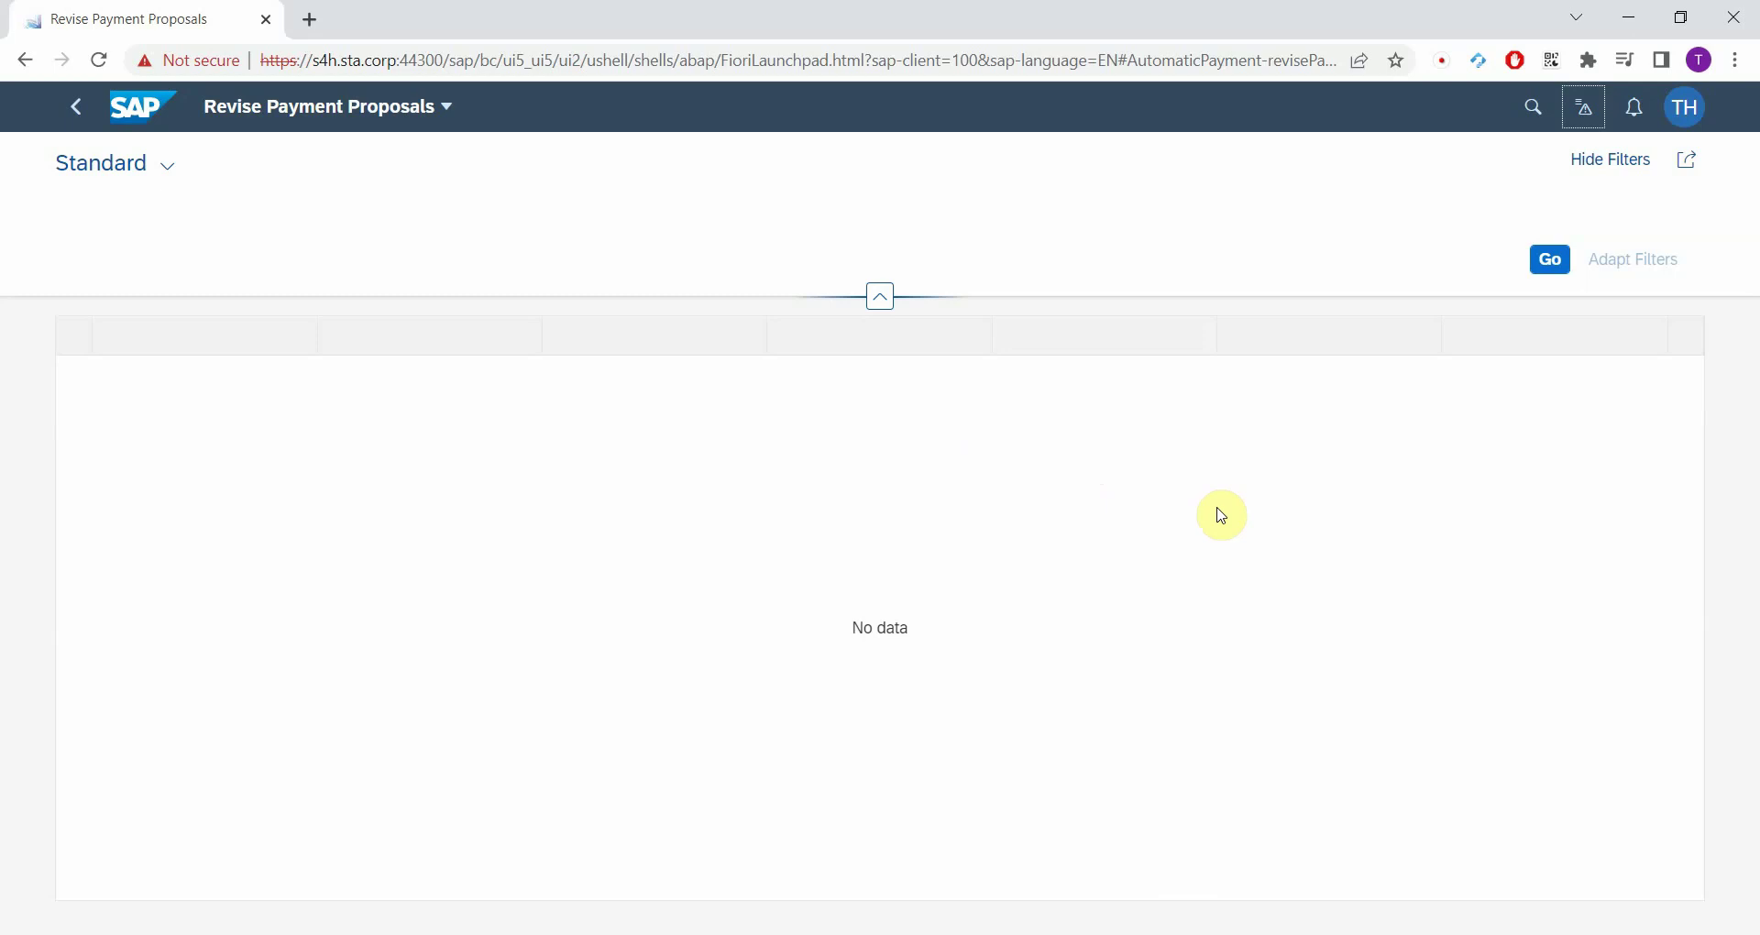
{"action": "left_click", "coordinate": [1582, 106]}
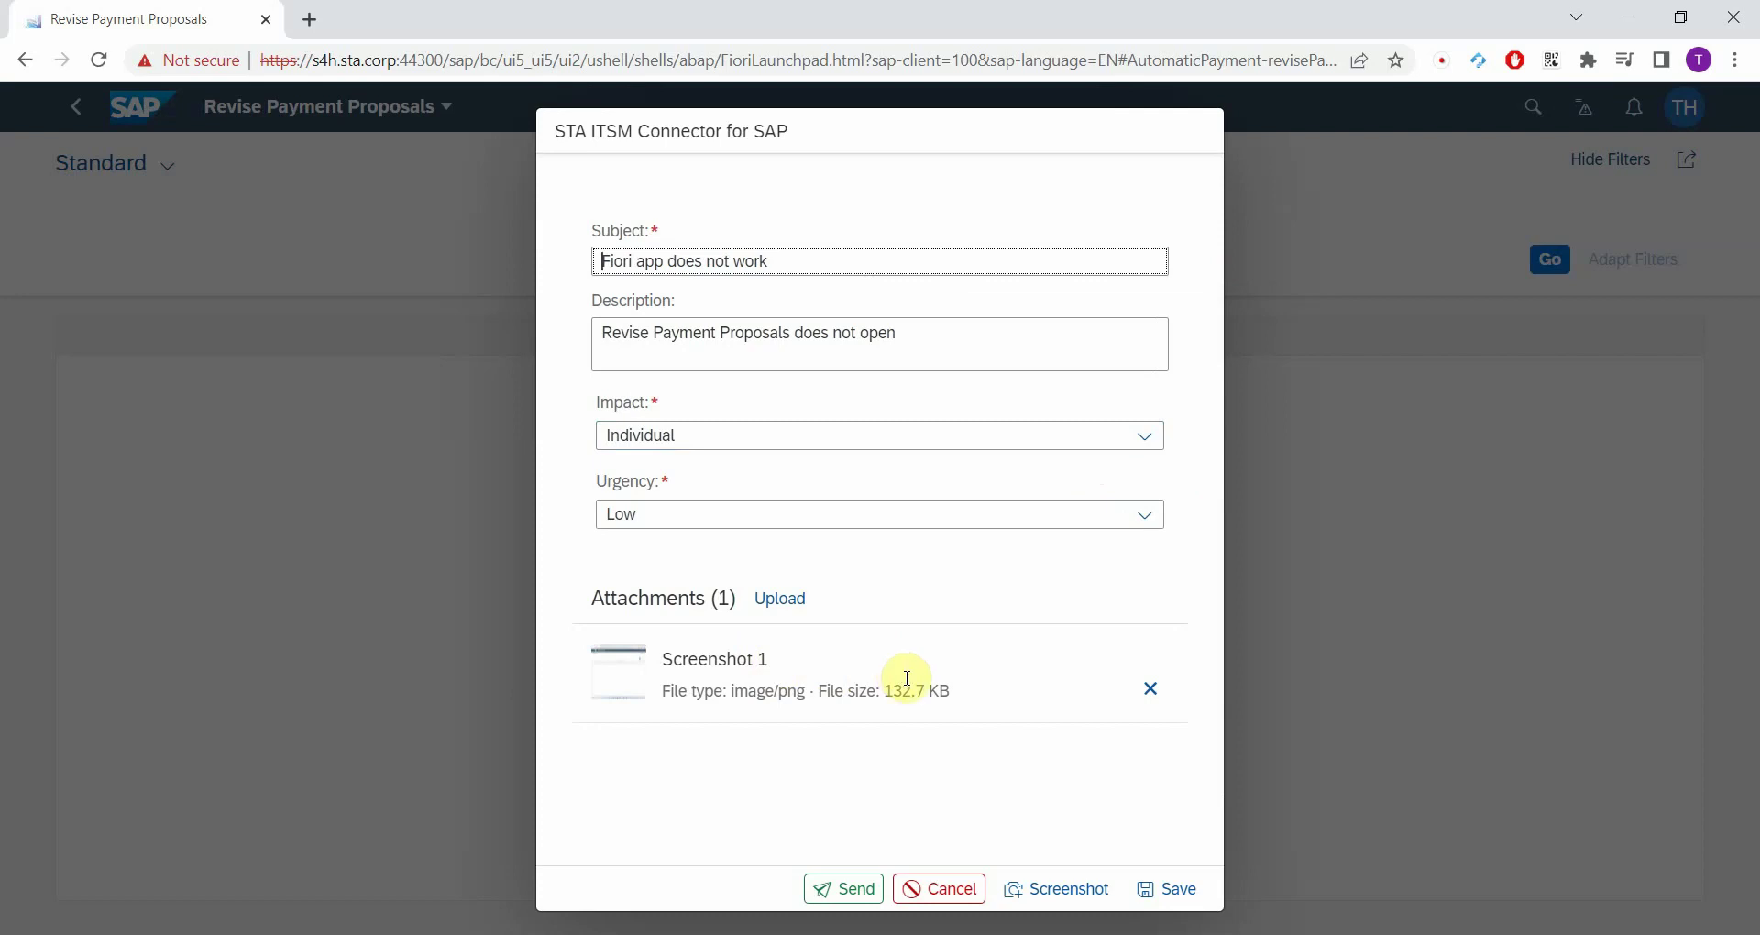
- Send the ticket from the STA ITSM Connector to create Cherwell incident 106032
{"action": "left_click", "coordinate": [843, 889]}
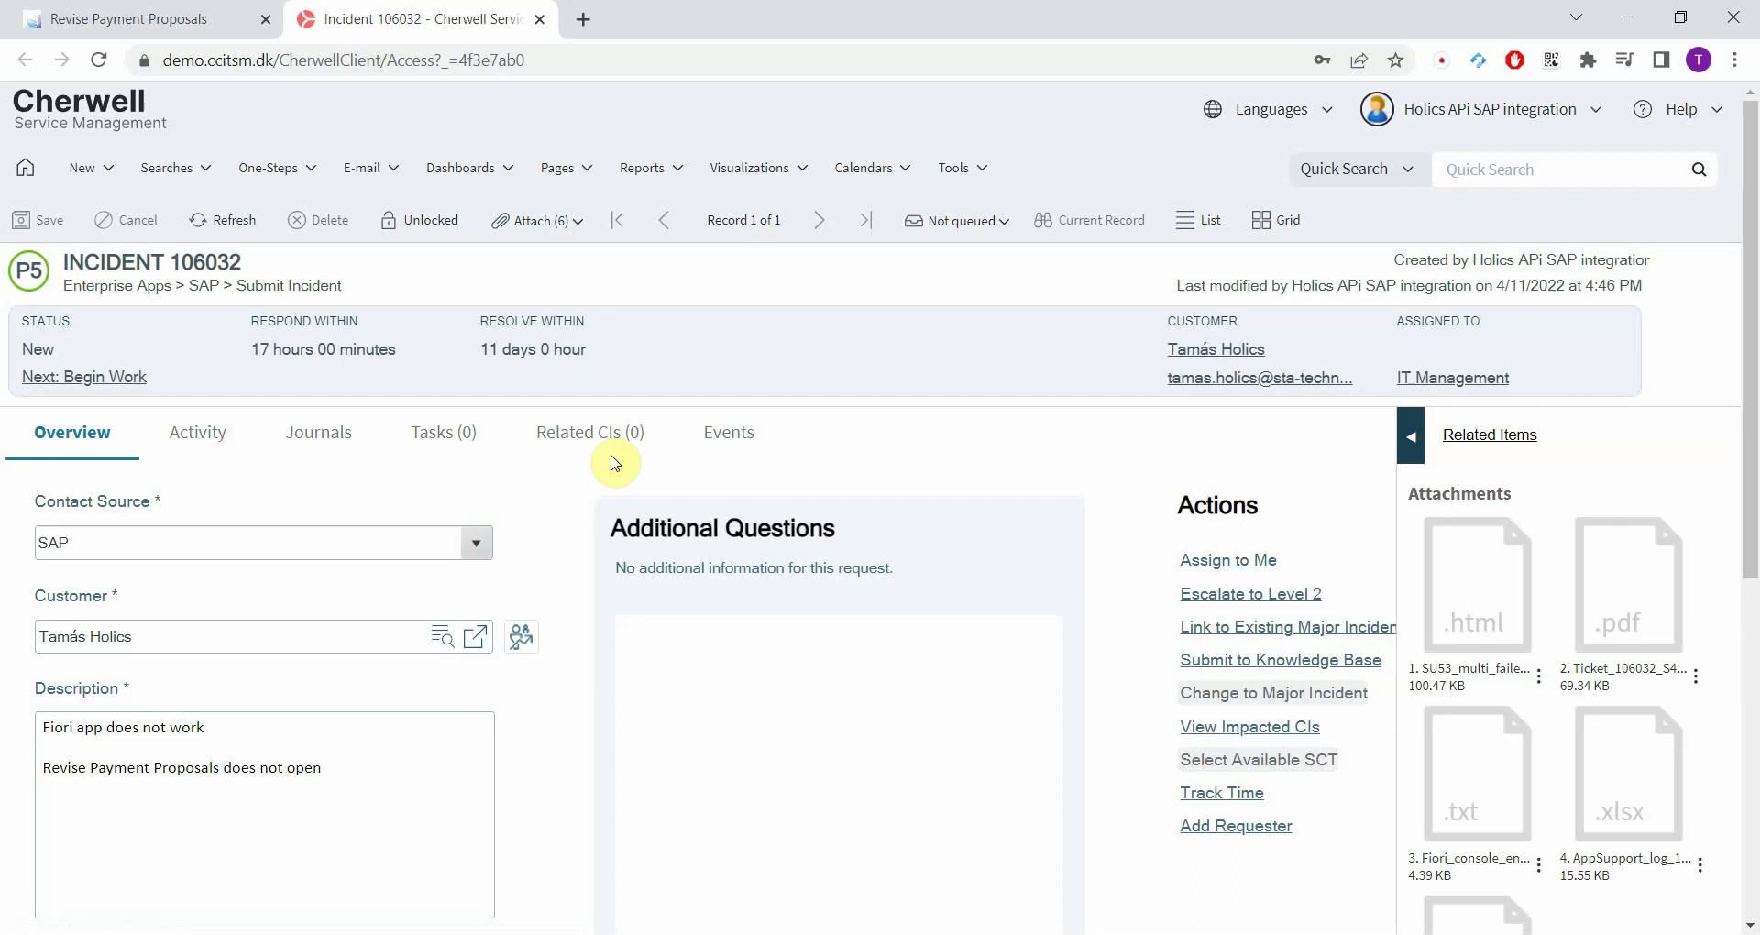
{"action": "scroll", "coordinate": [616, 509], "scroll_direction": "down", "scroll_amount": 1}
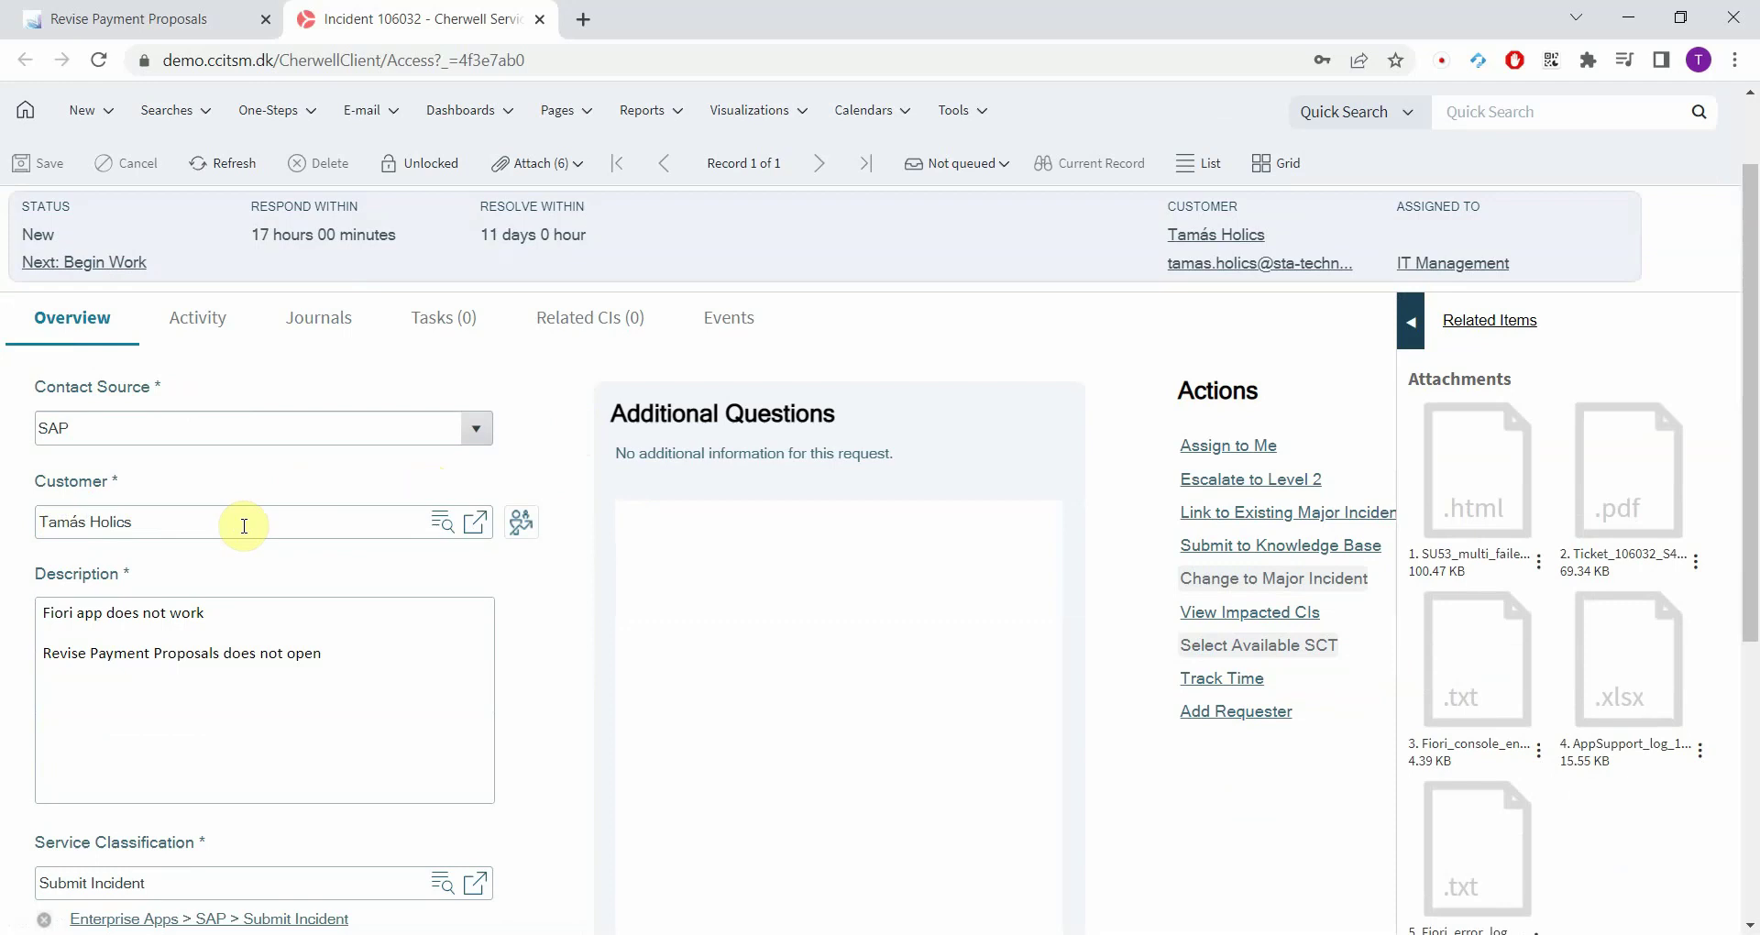
{"action": "scroll", "coordinate": [244, 525], "scroll_direction": "down", "scroll_amount": 2}
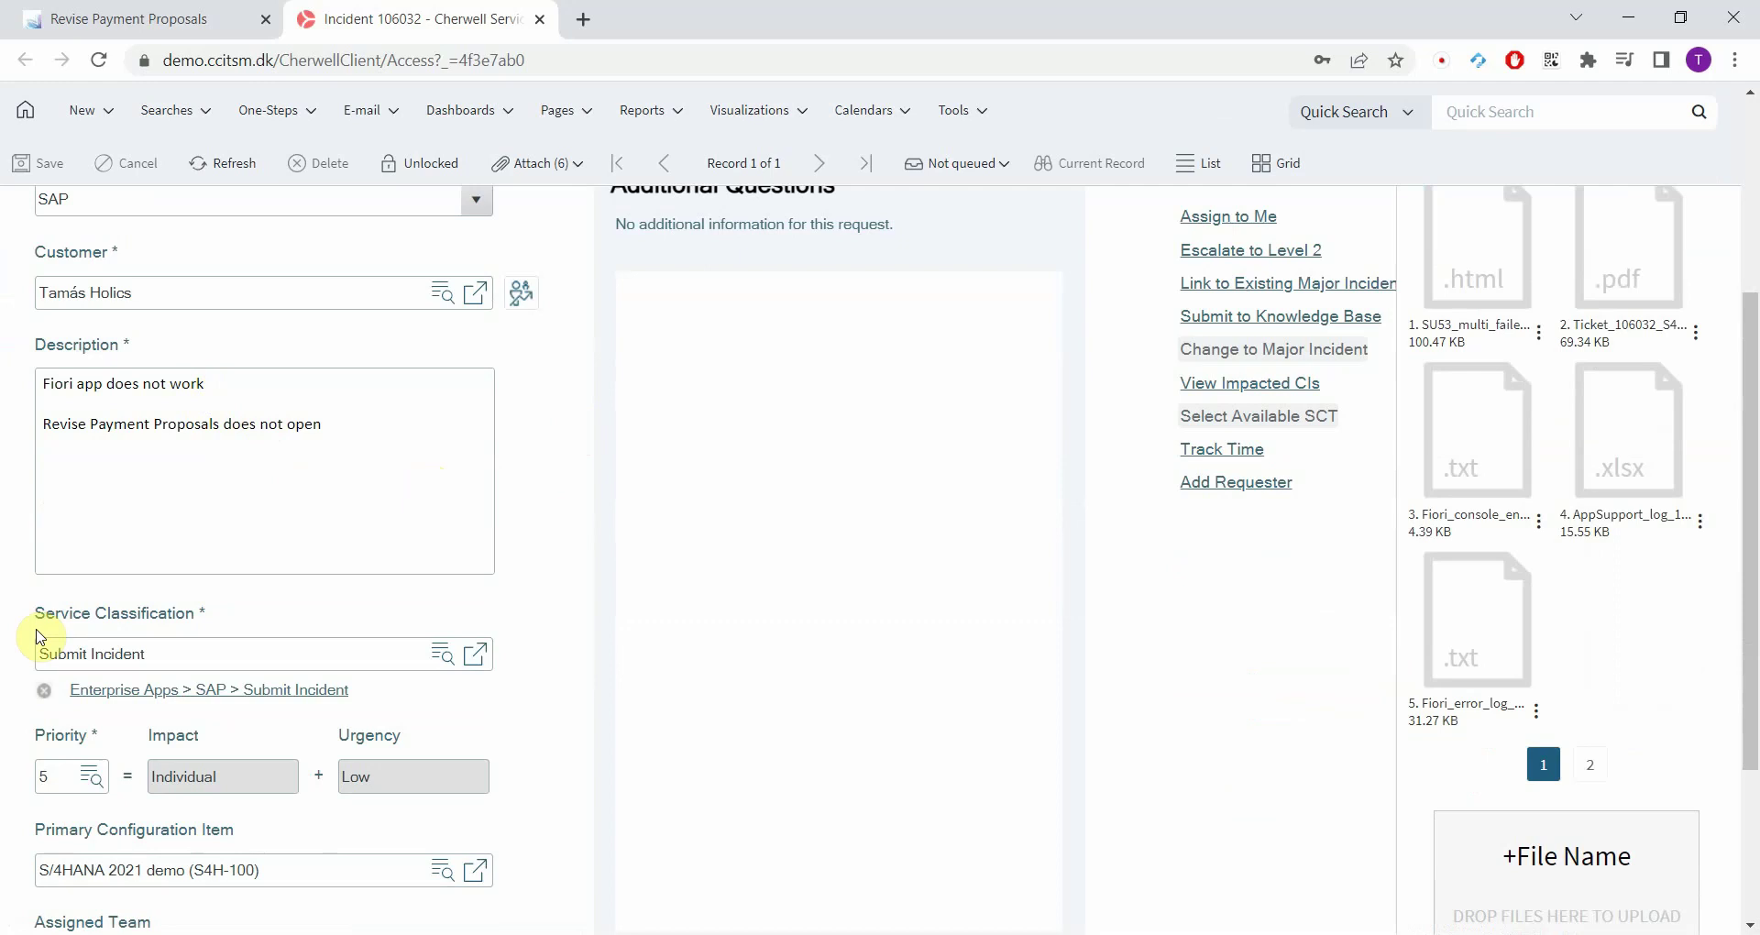
{"action": "scroll", "coordinate": [361, 507], "scroll_direction": "down", "scroll_amount": 1}
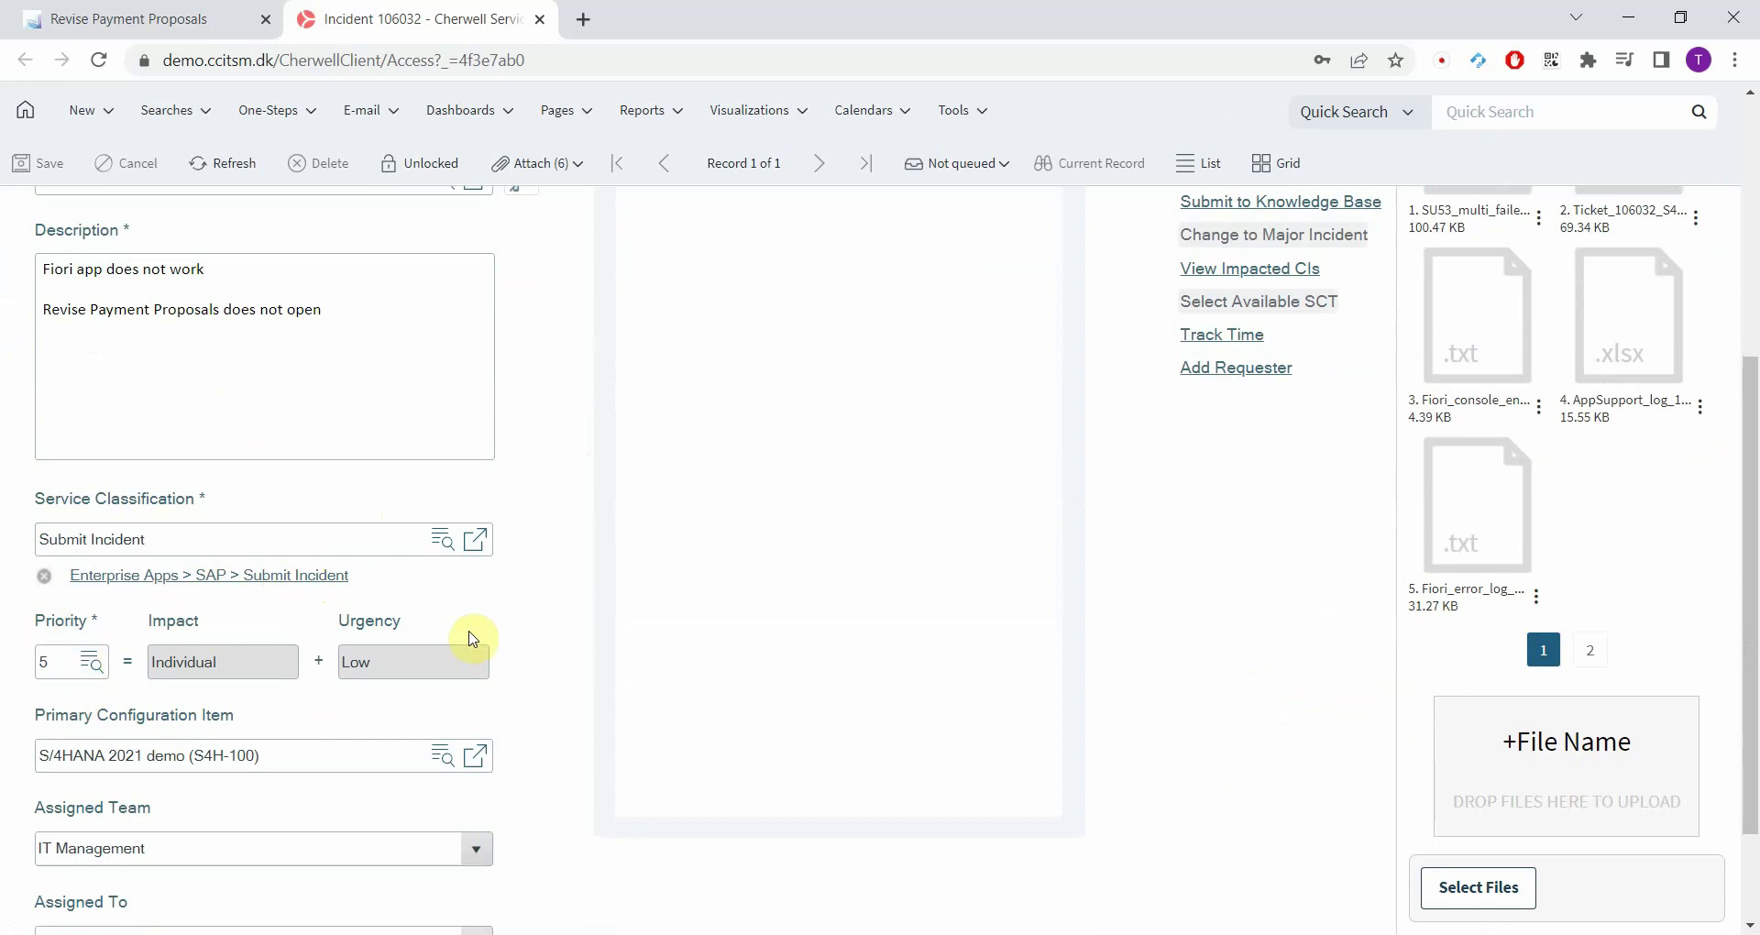
{"action": "scroll", "coordinate": [472, 639], "scroll_direction": "down", "scroll_amount": 1}
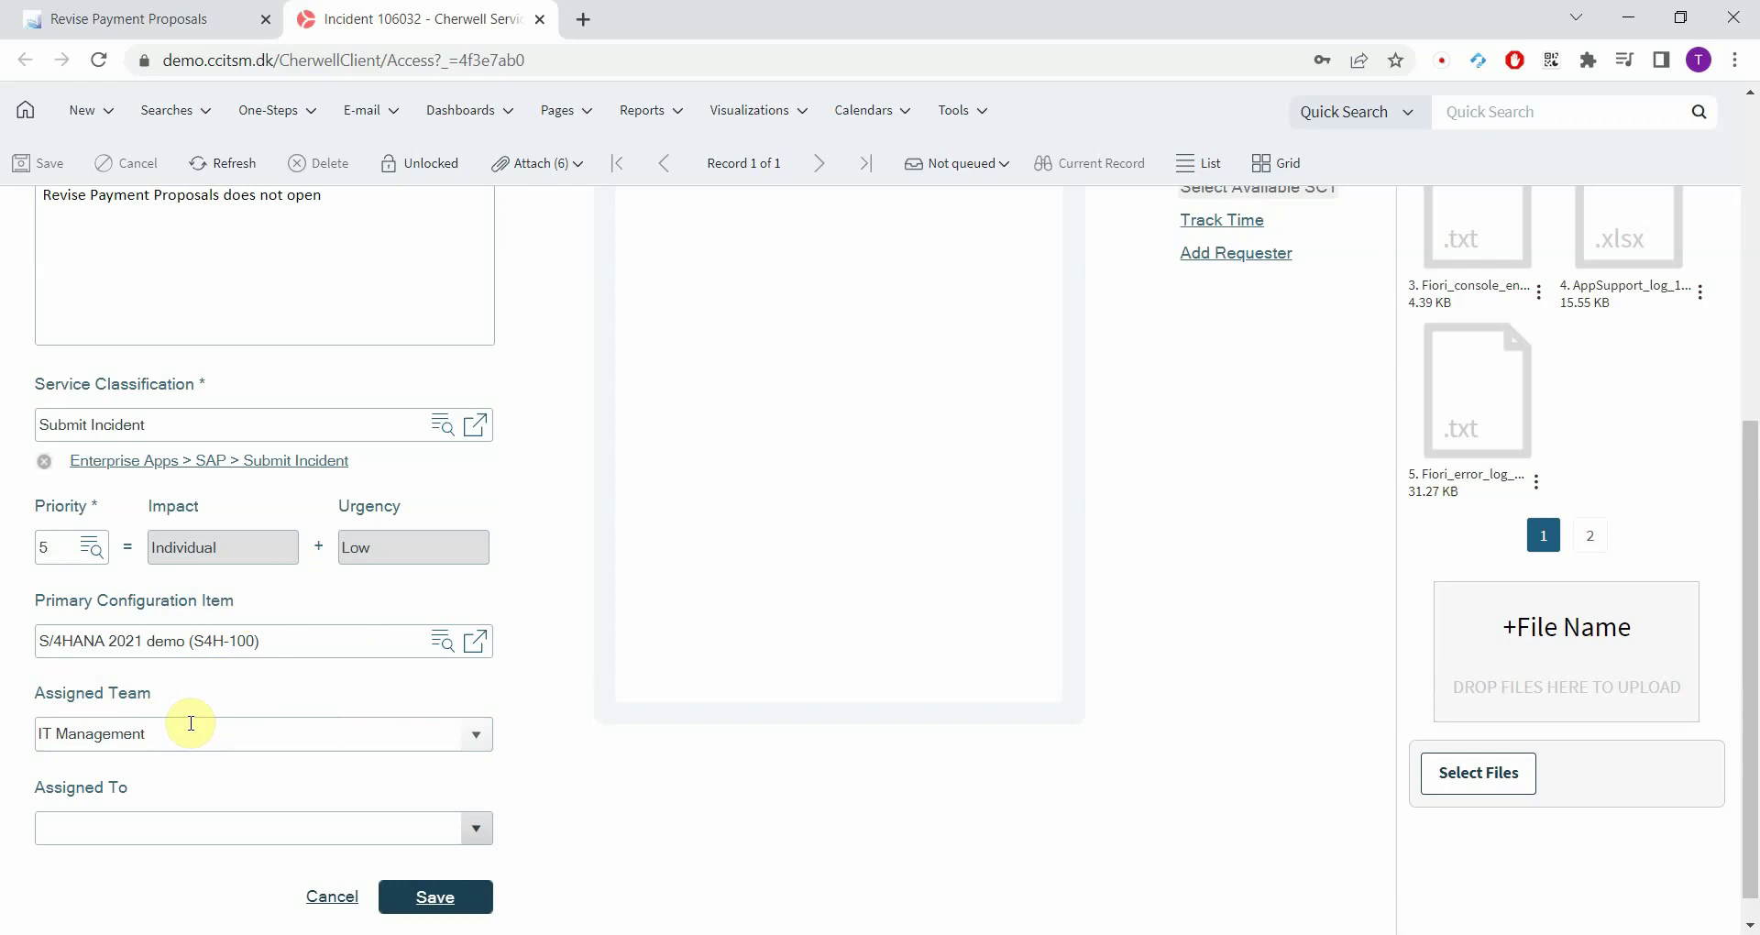
- Preview the Screenshot attachment on attachments page 2, close it, and return to page 1
{"action": "scroll", "coordinate": [527, 673], "scroll_direction": "up", "scroll_amount": 3}
{"action": "scroll", "coordinate": [530, 677], "scroll_direction": "up", "scroll_amount": 1}
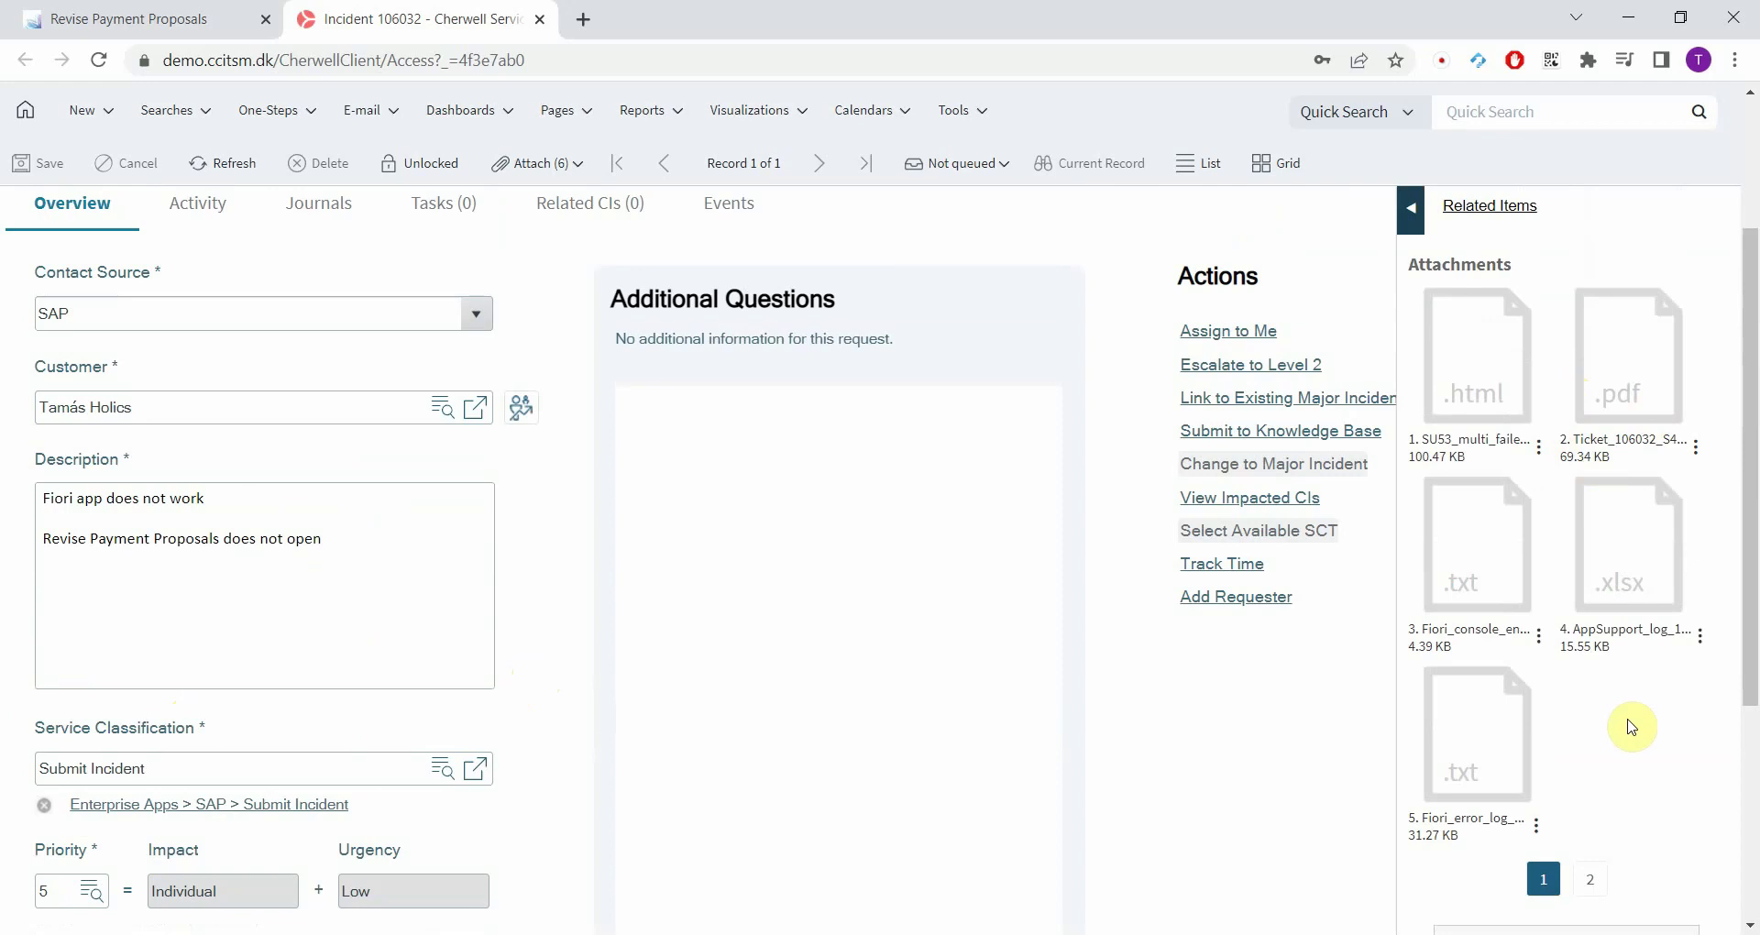
{"action": "left_click", "coordinate": [1591, 880]}
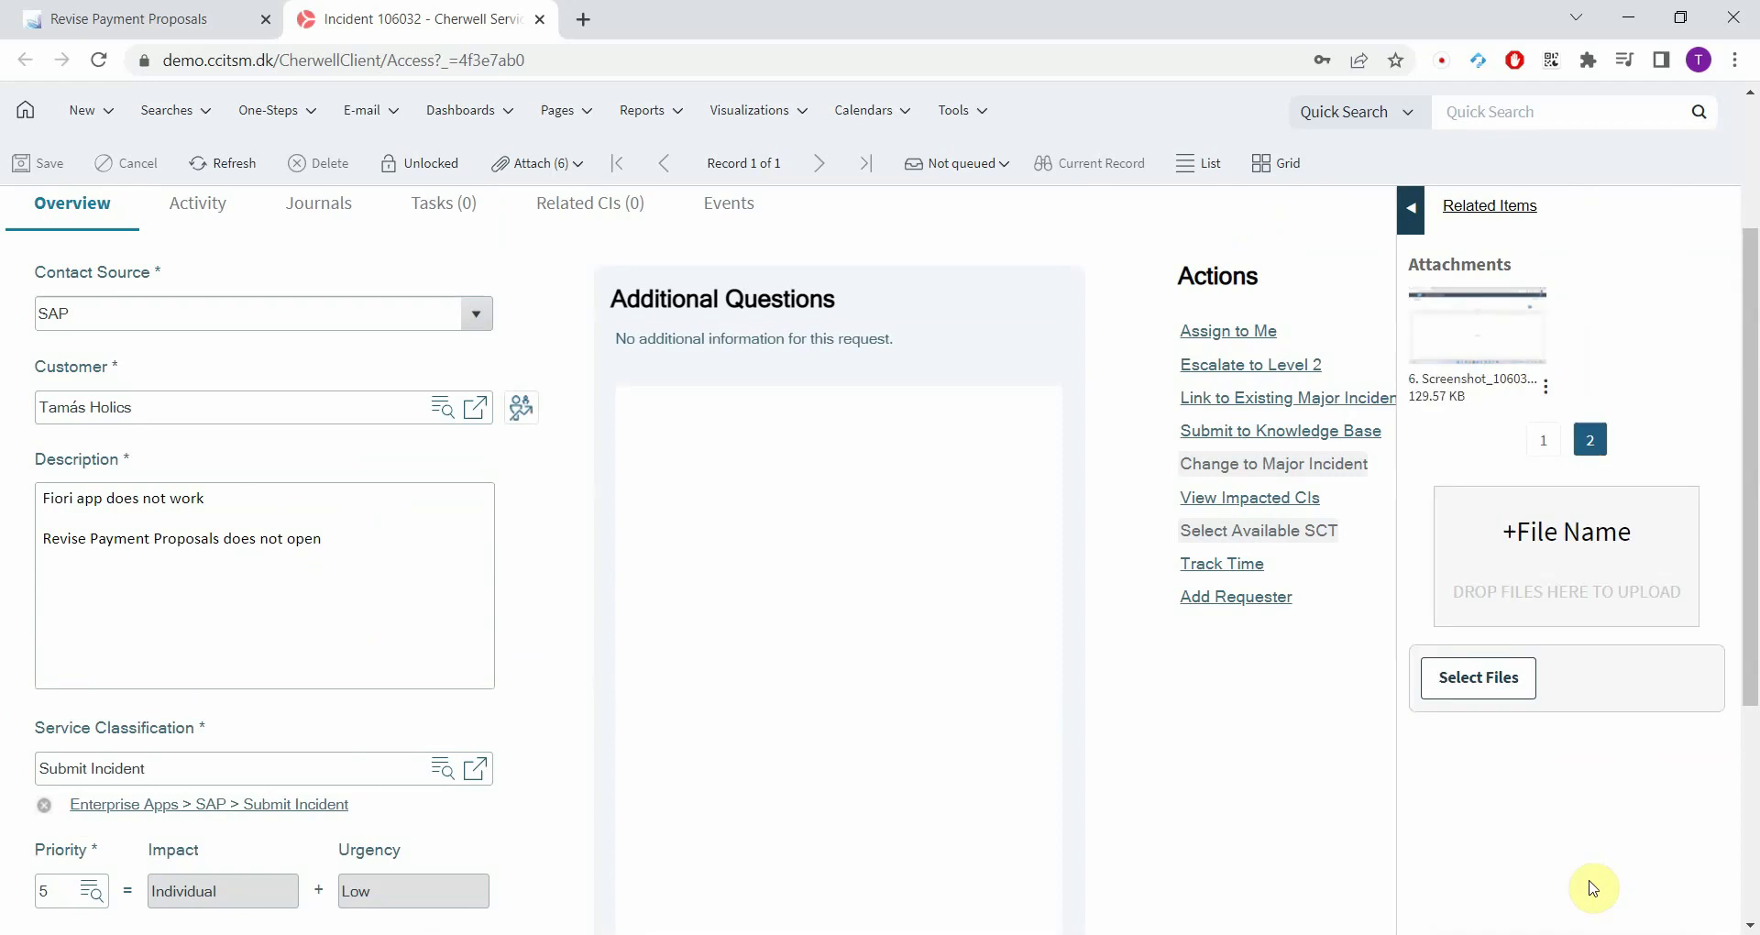
{"action": "left_click", "coordinate": [1520, 338]}
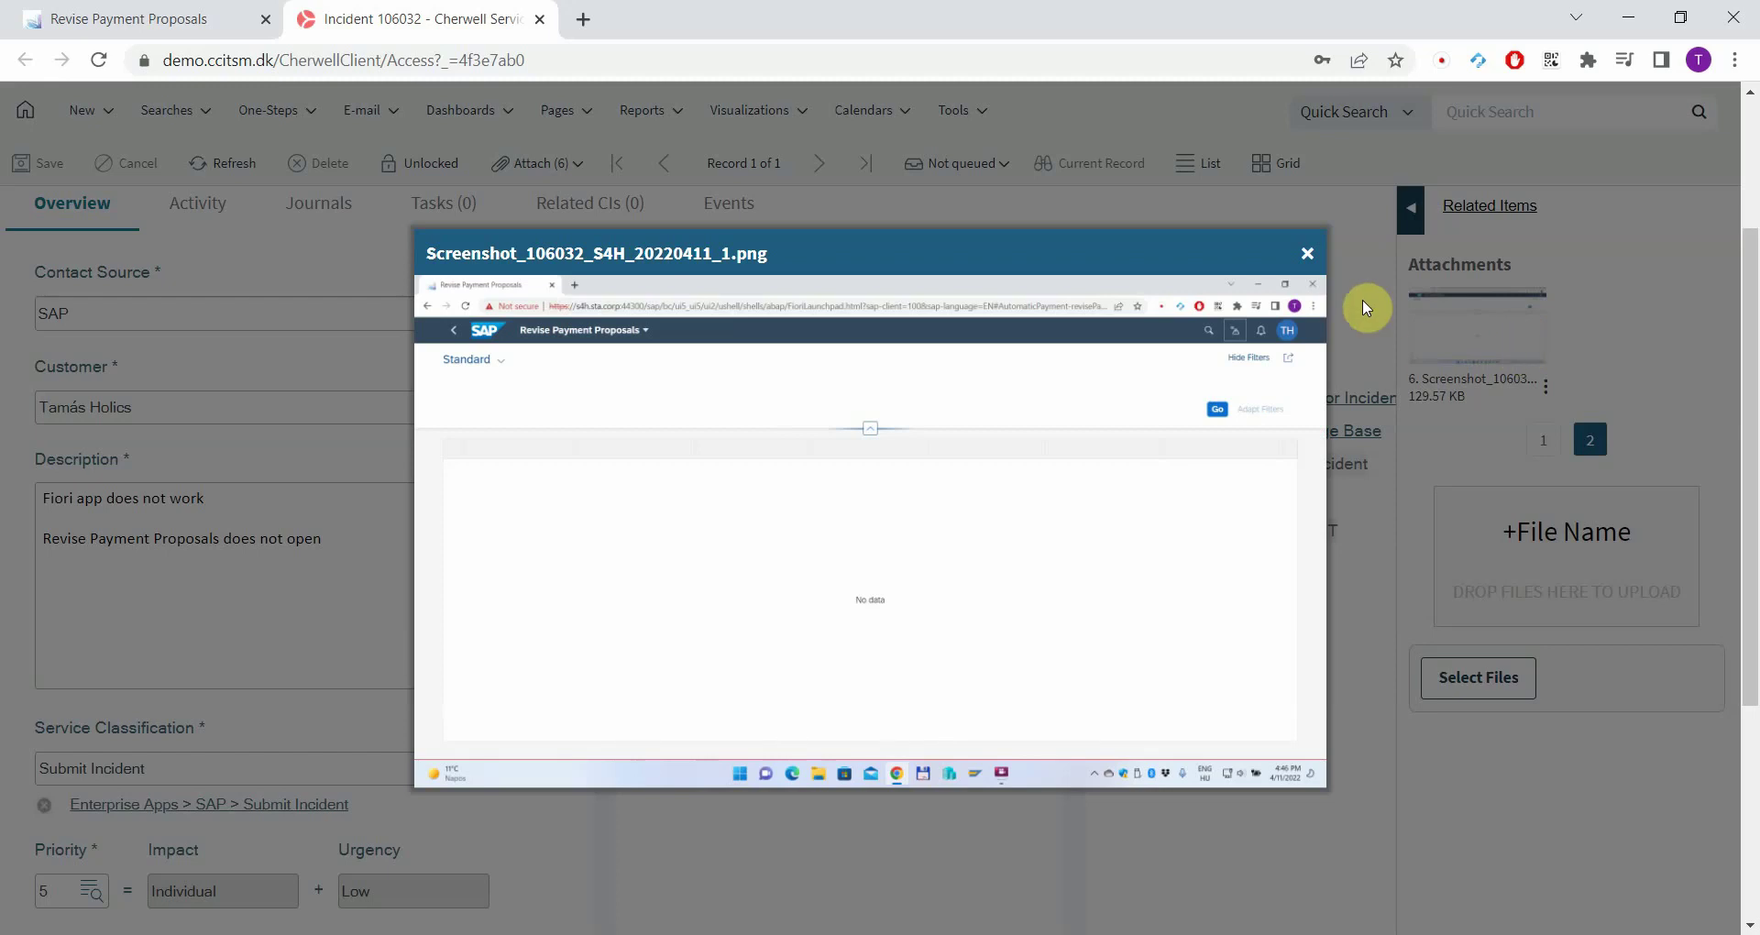
{"action": "left_click", "coordinate": [1308, 255]}
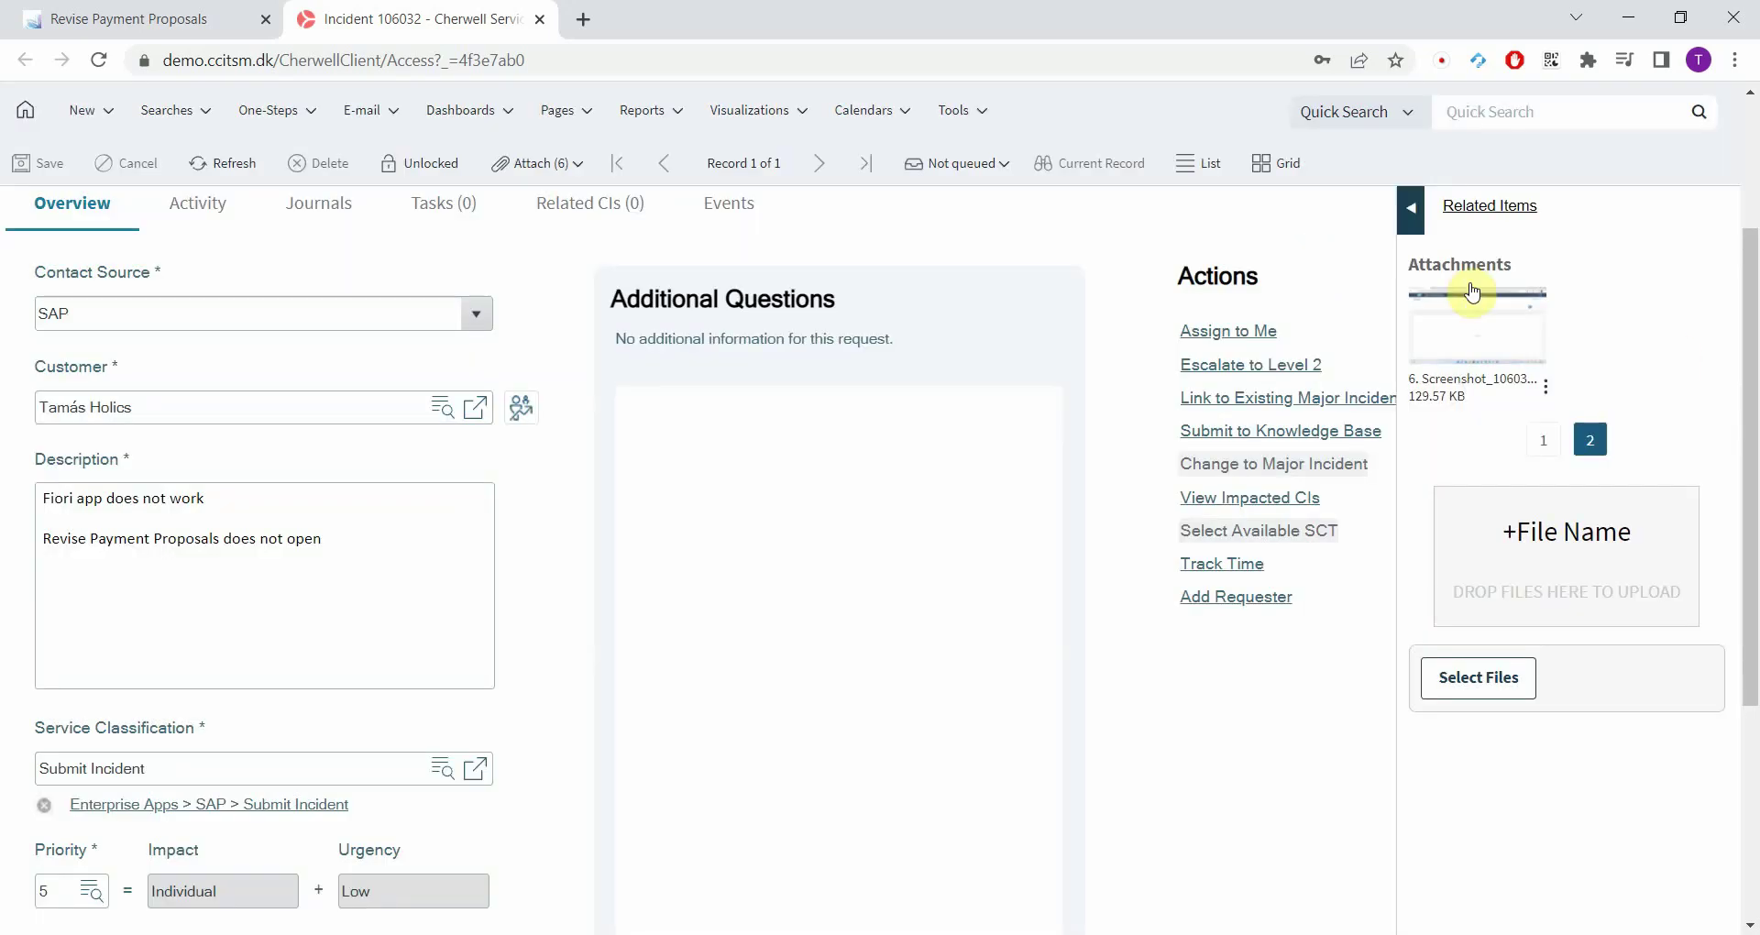
{"action": "left_click", "coordinate": [1540, 438]}
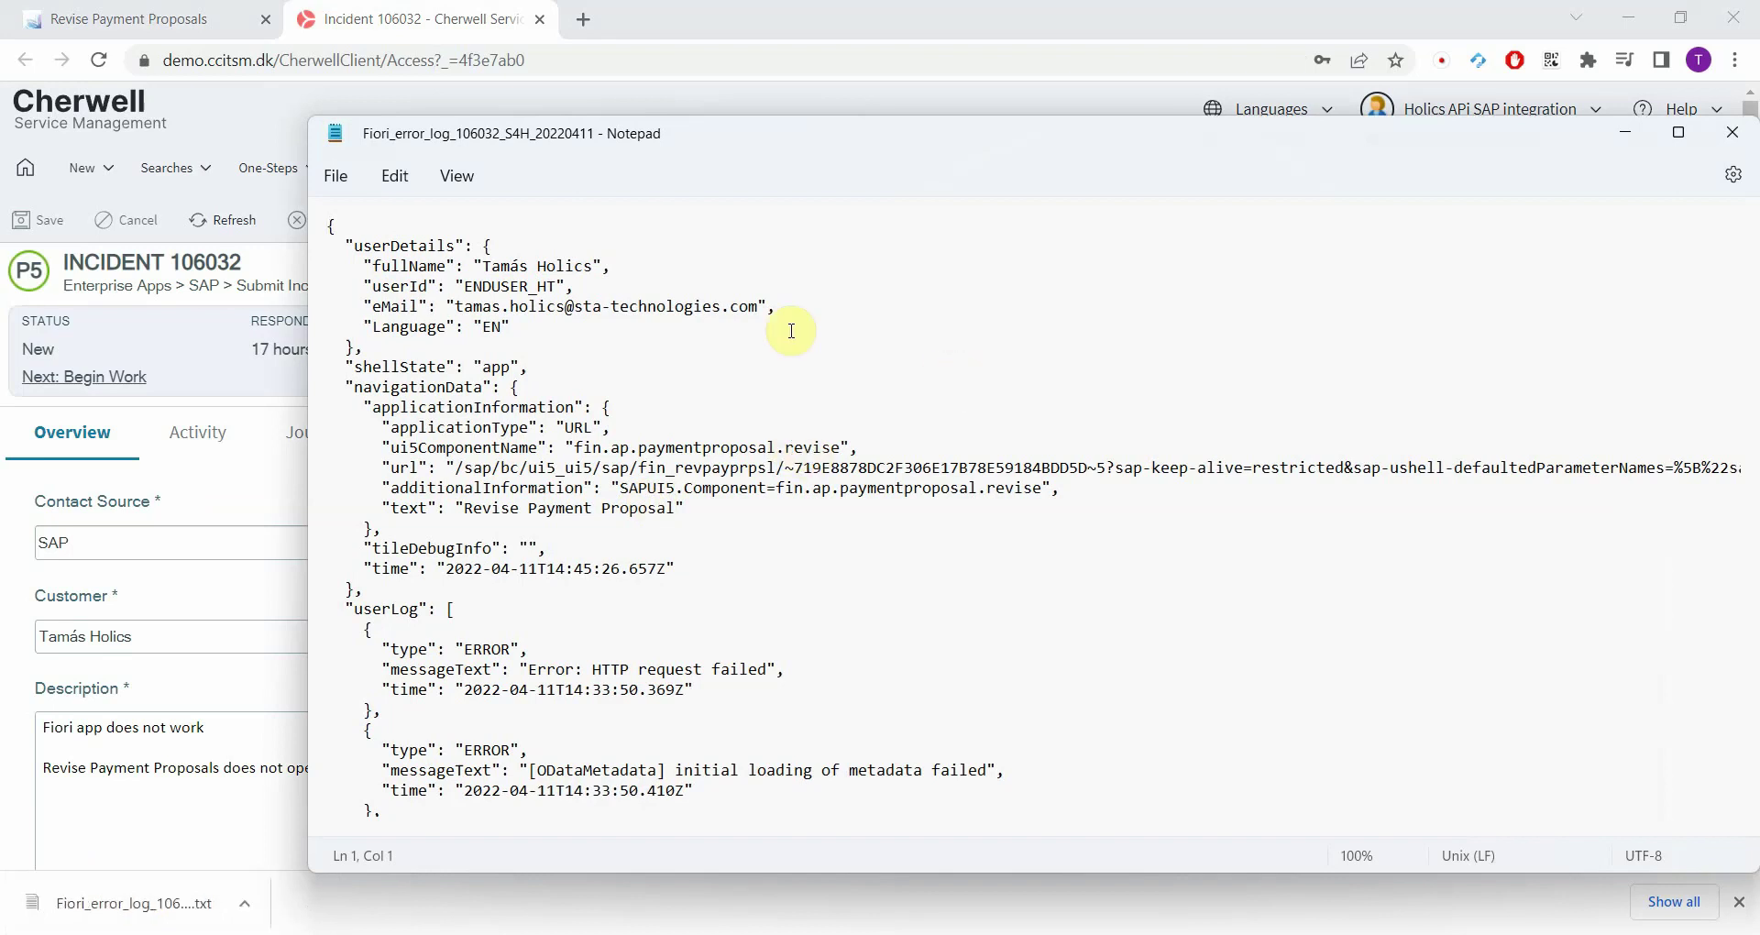
- Read down the Fiori error log's HTTP request and metadata errors, then close Notepad
{"action": "left_click_drag", "start_coordinate": [474, 367], "coordinate": [553, 605]}
{"action": "left_click", "coordinate": [563, 666]}
{"action": "scroll", "coordinate": [702, 656], "scroll_direction": "down", "scroll_amount": 6}
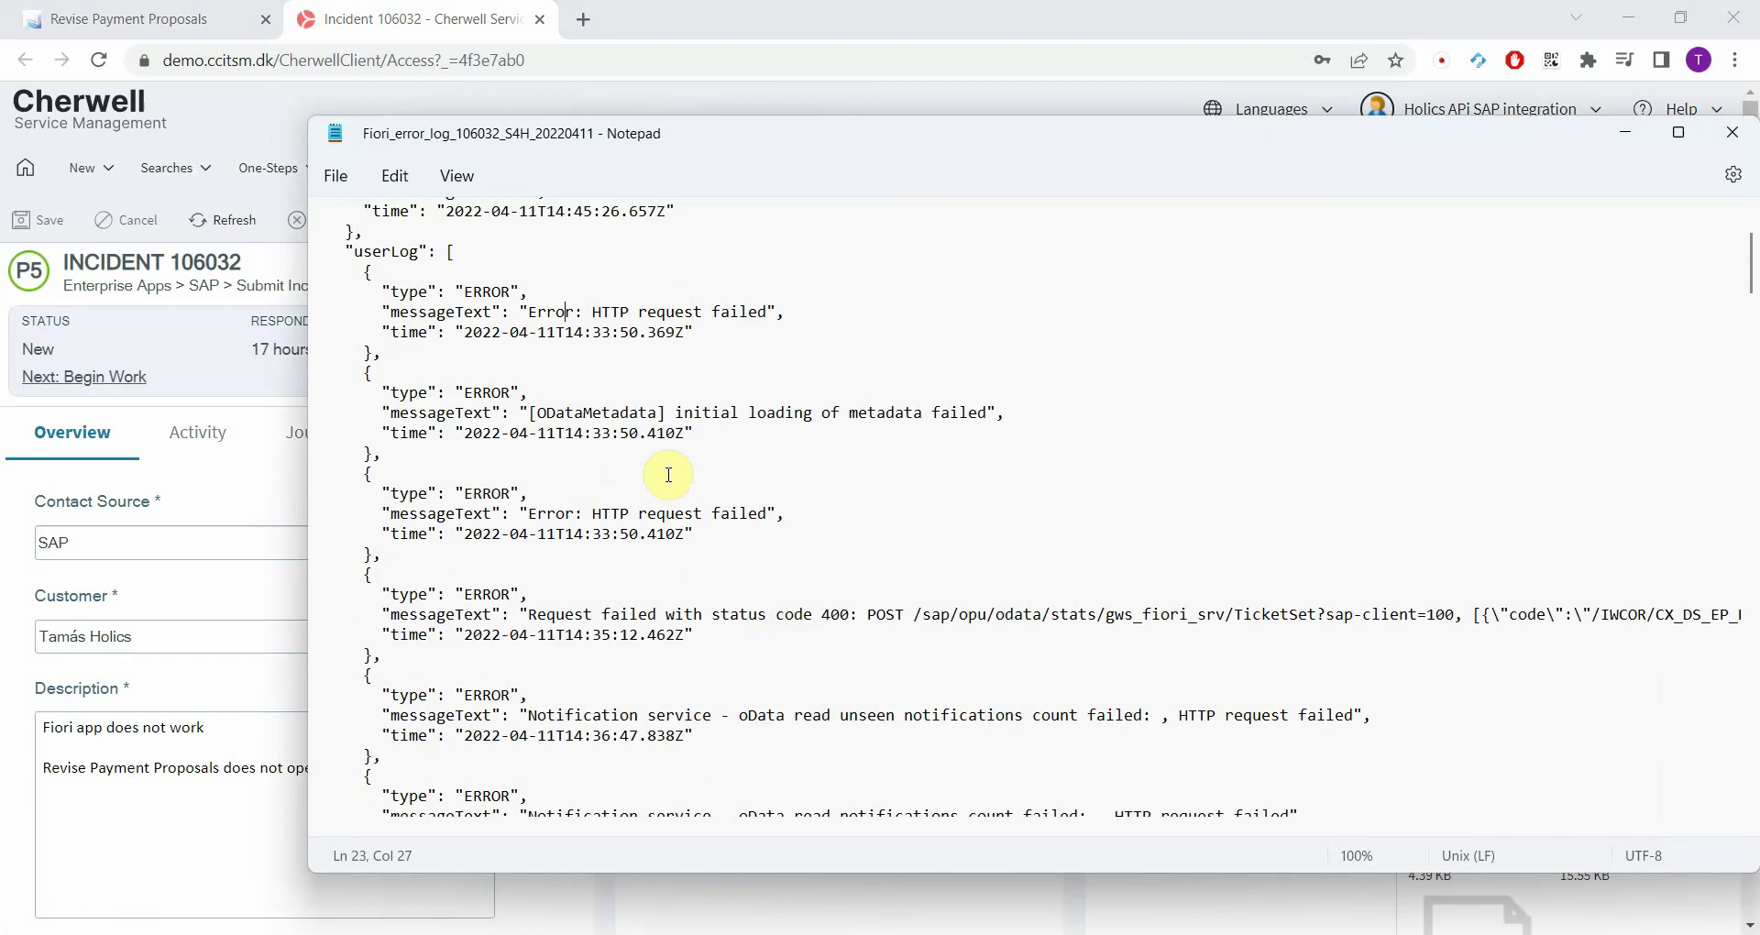
{"action": "left_click", "coordinate": [768, 512]}
{"action": "key", "text": "Page_Down"}
{"action": "key", "text": "Page_Down"}
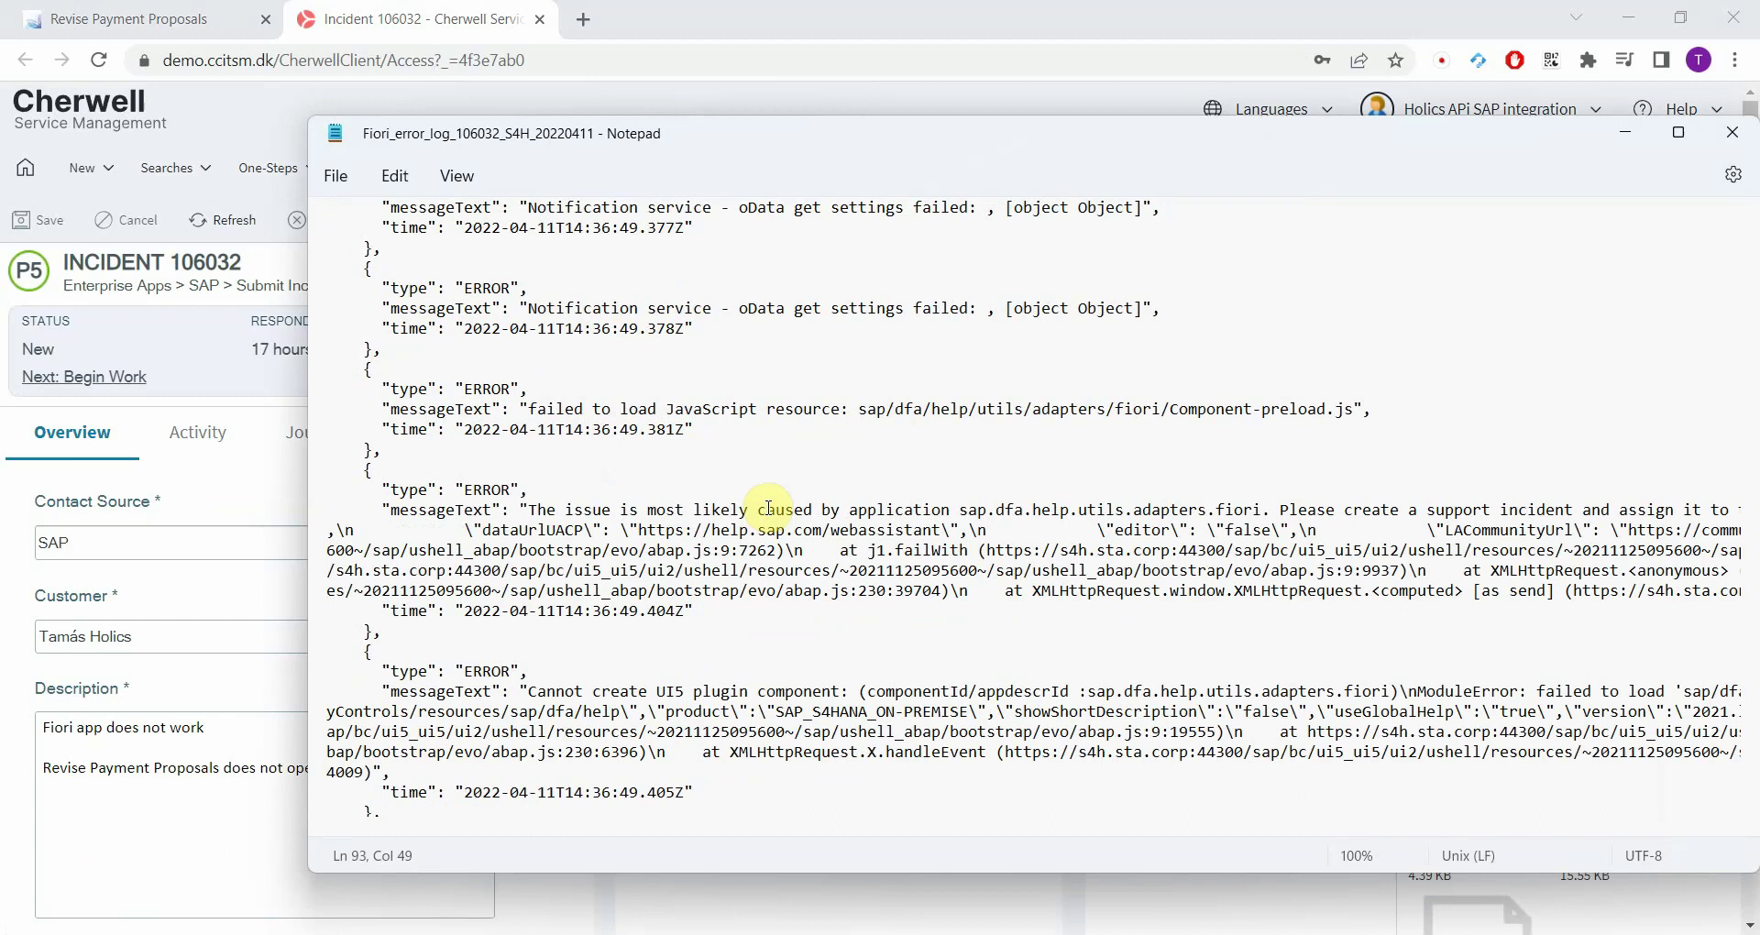
{"action": "key", "text": "Page_Down"}
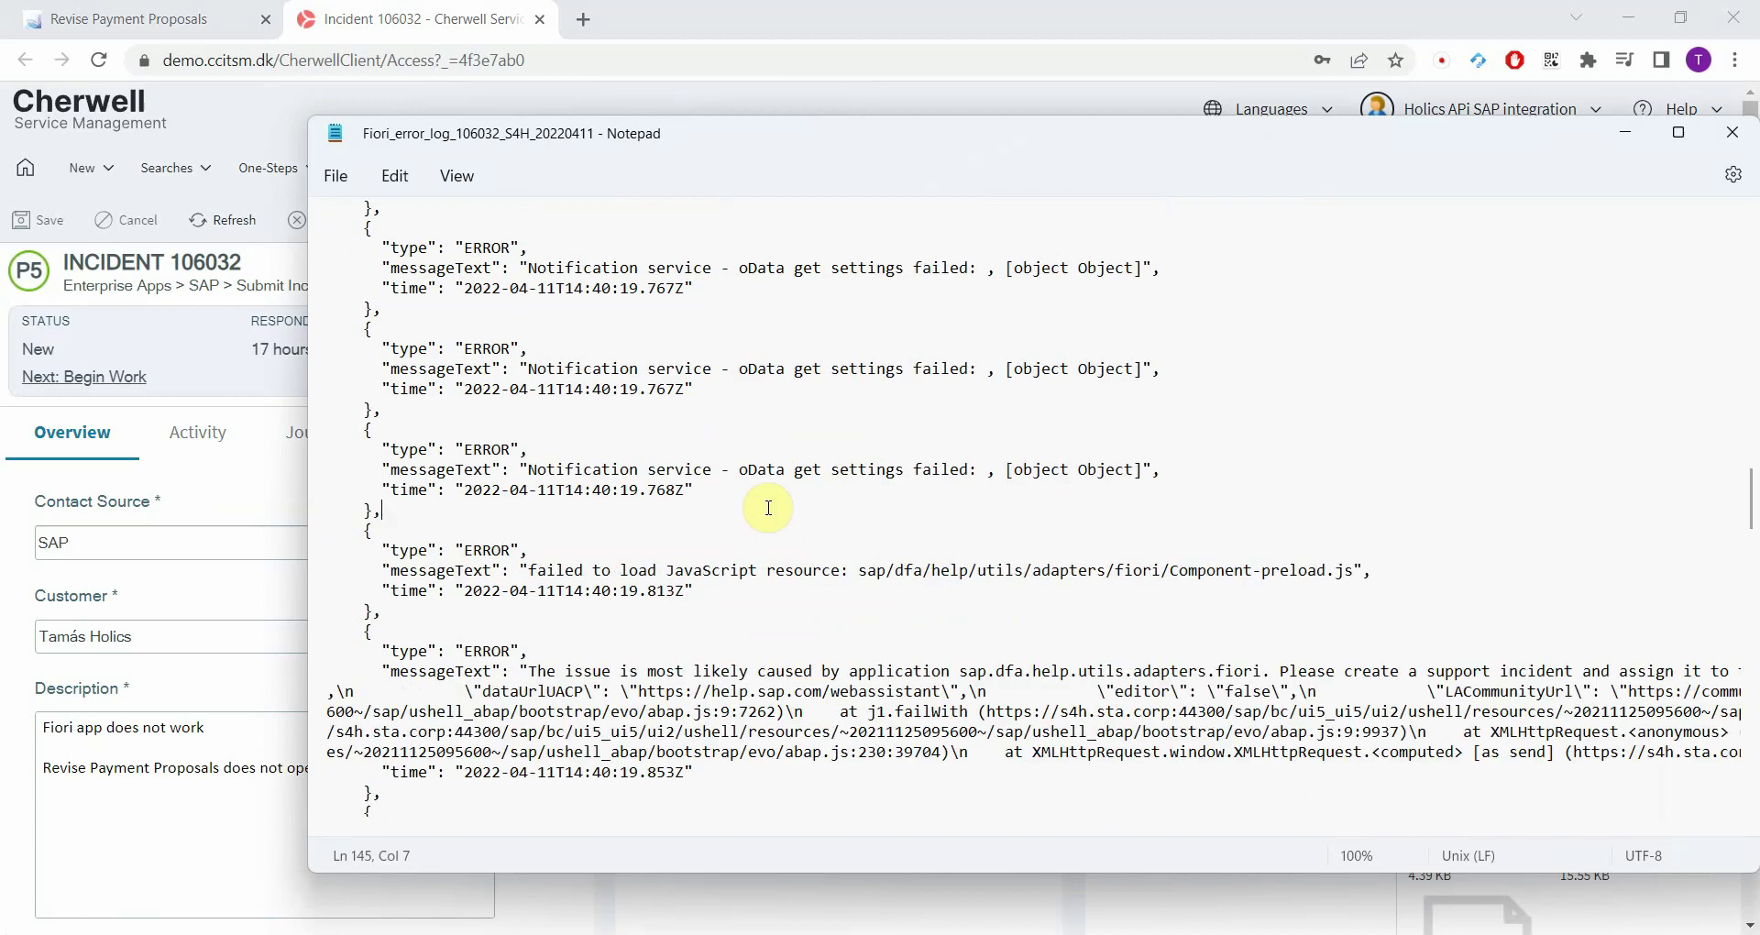
{"action": "scroll", "coordinate": [768, 508], "scroll_direction": "down", "scroll_amount": 10}
{"action": "left_click", "coordinate": [768, 508]}
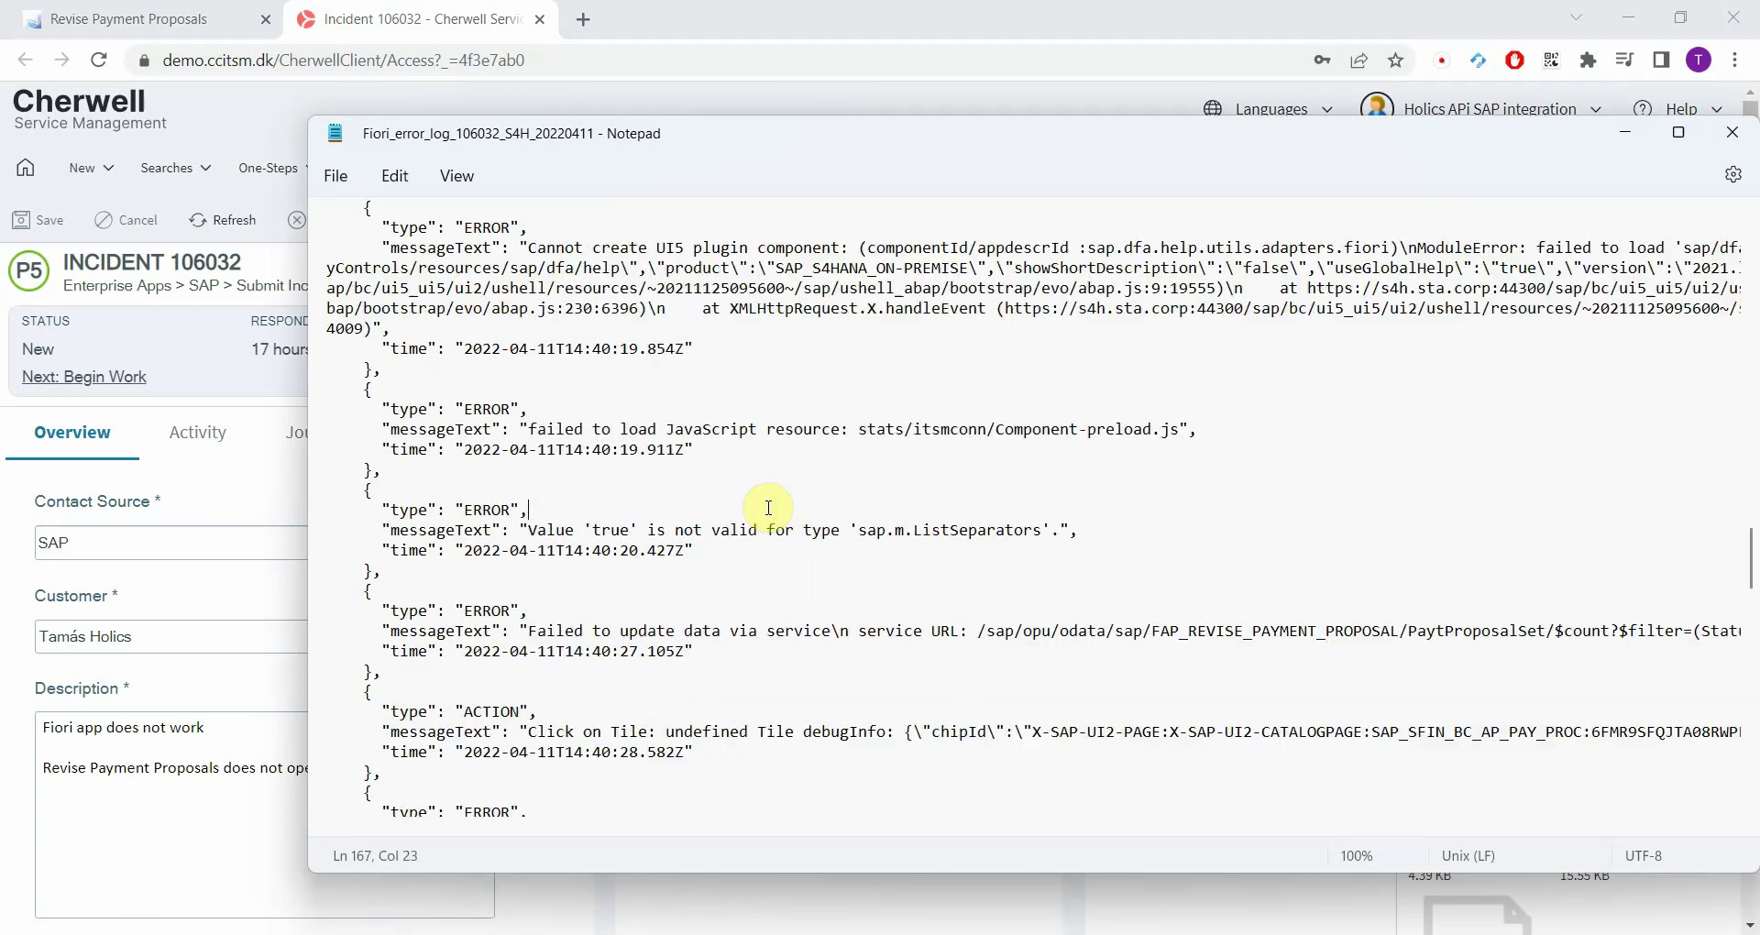
{"action": "scroll", "coordinate": [768, 508], "scroll_direction": "down", "scroll_amount": 10}
{"action": "left_click", "coordinate": [768, 508]}
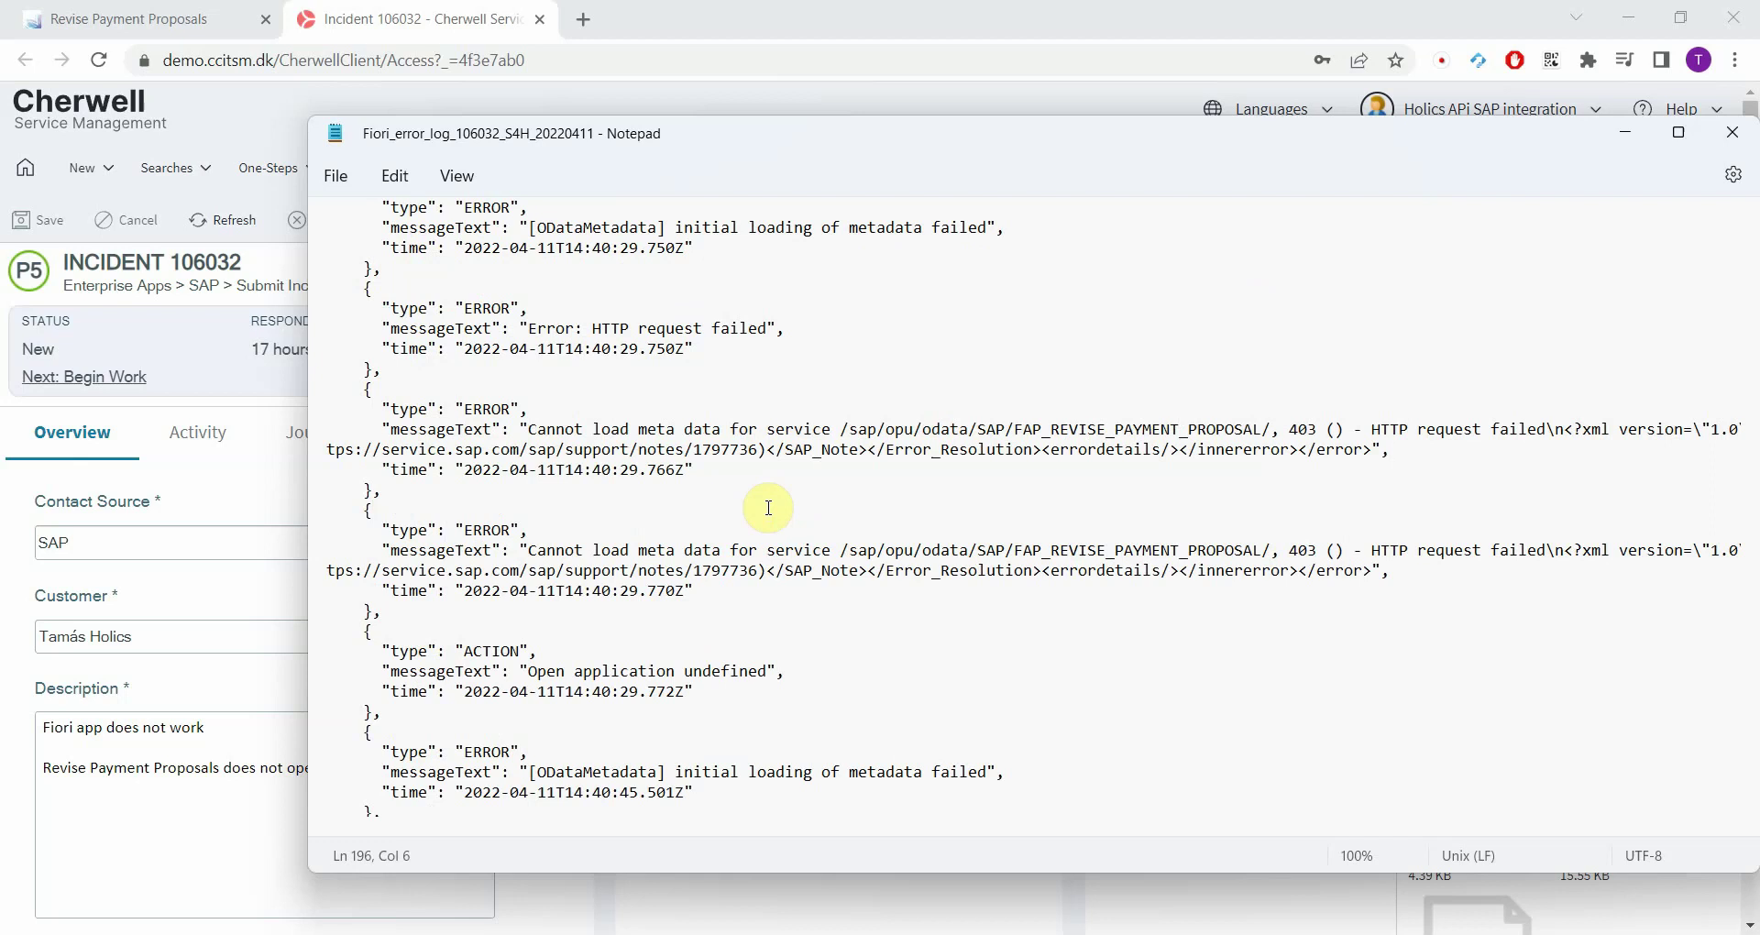
{"action": "scroll", "coordinate": [768, 508], "scroll_direction": "down", "scroll_amount": 19}
{"action": "left_click", "coordinate": [769, 508]}
{"action": "double_click", "coordinate": [335, 133]}
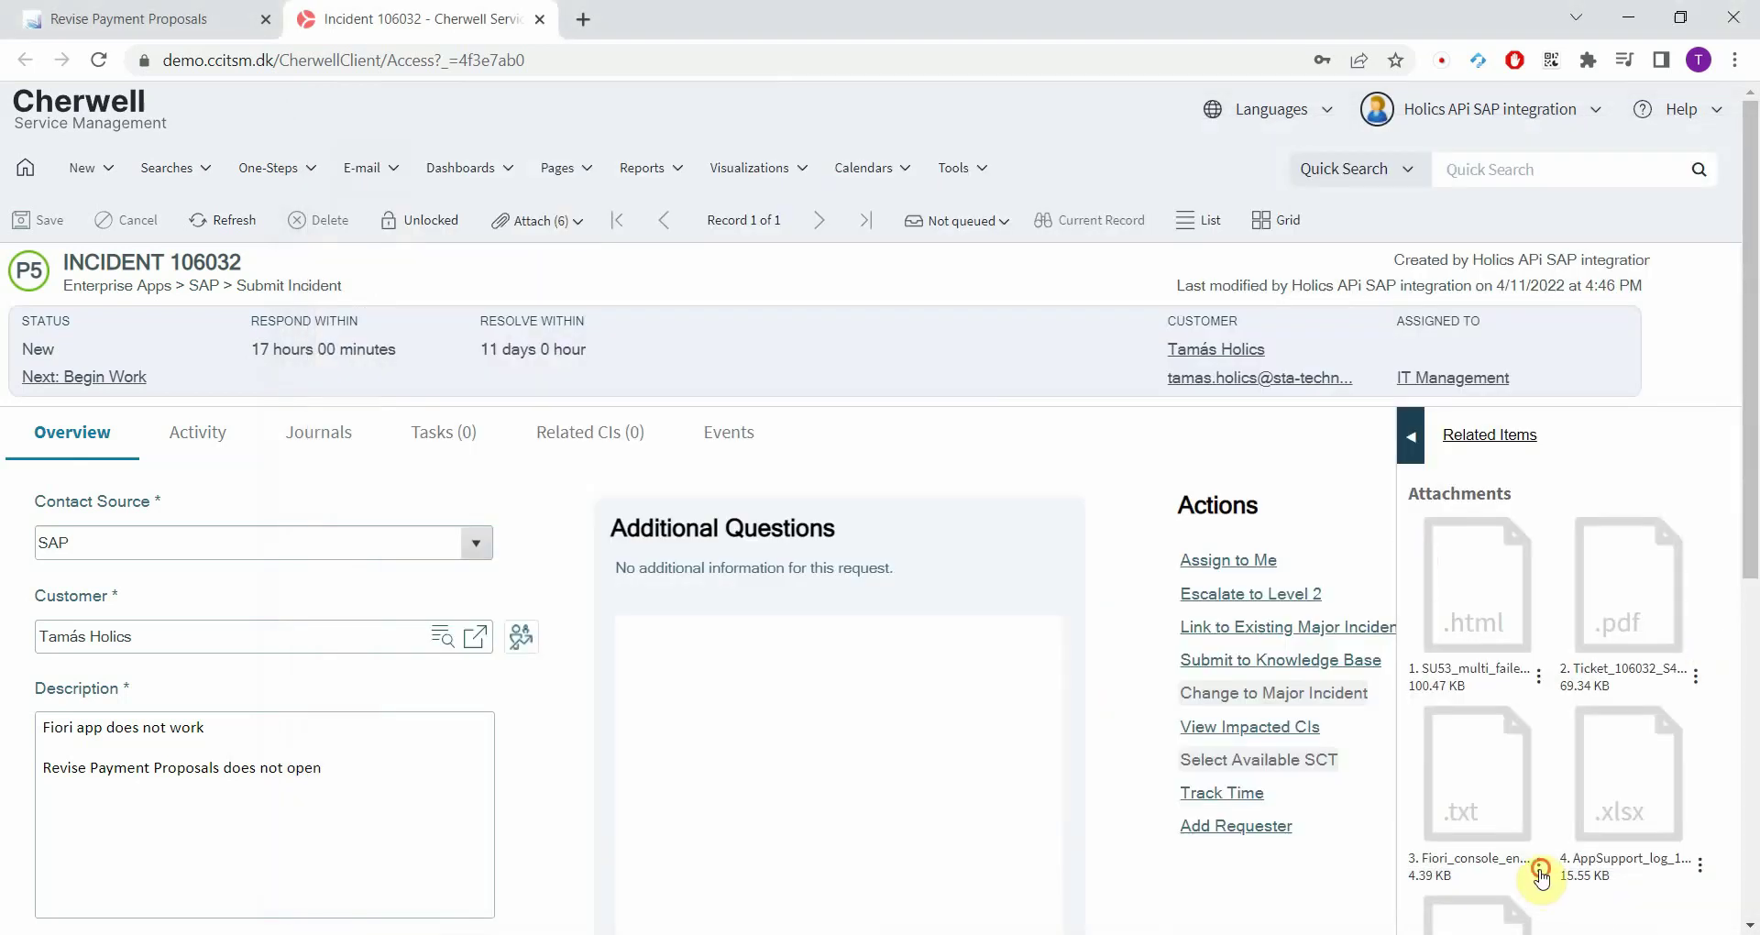
- Open the console entries log attachment in Notepad, skim it, and close it
{"action": "left_click", "coordinate": [1540, 867]}
{"action": "left_click", "coordinate": [1556, 883]}
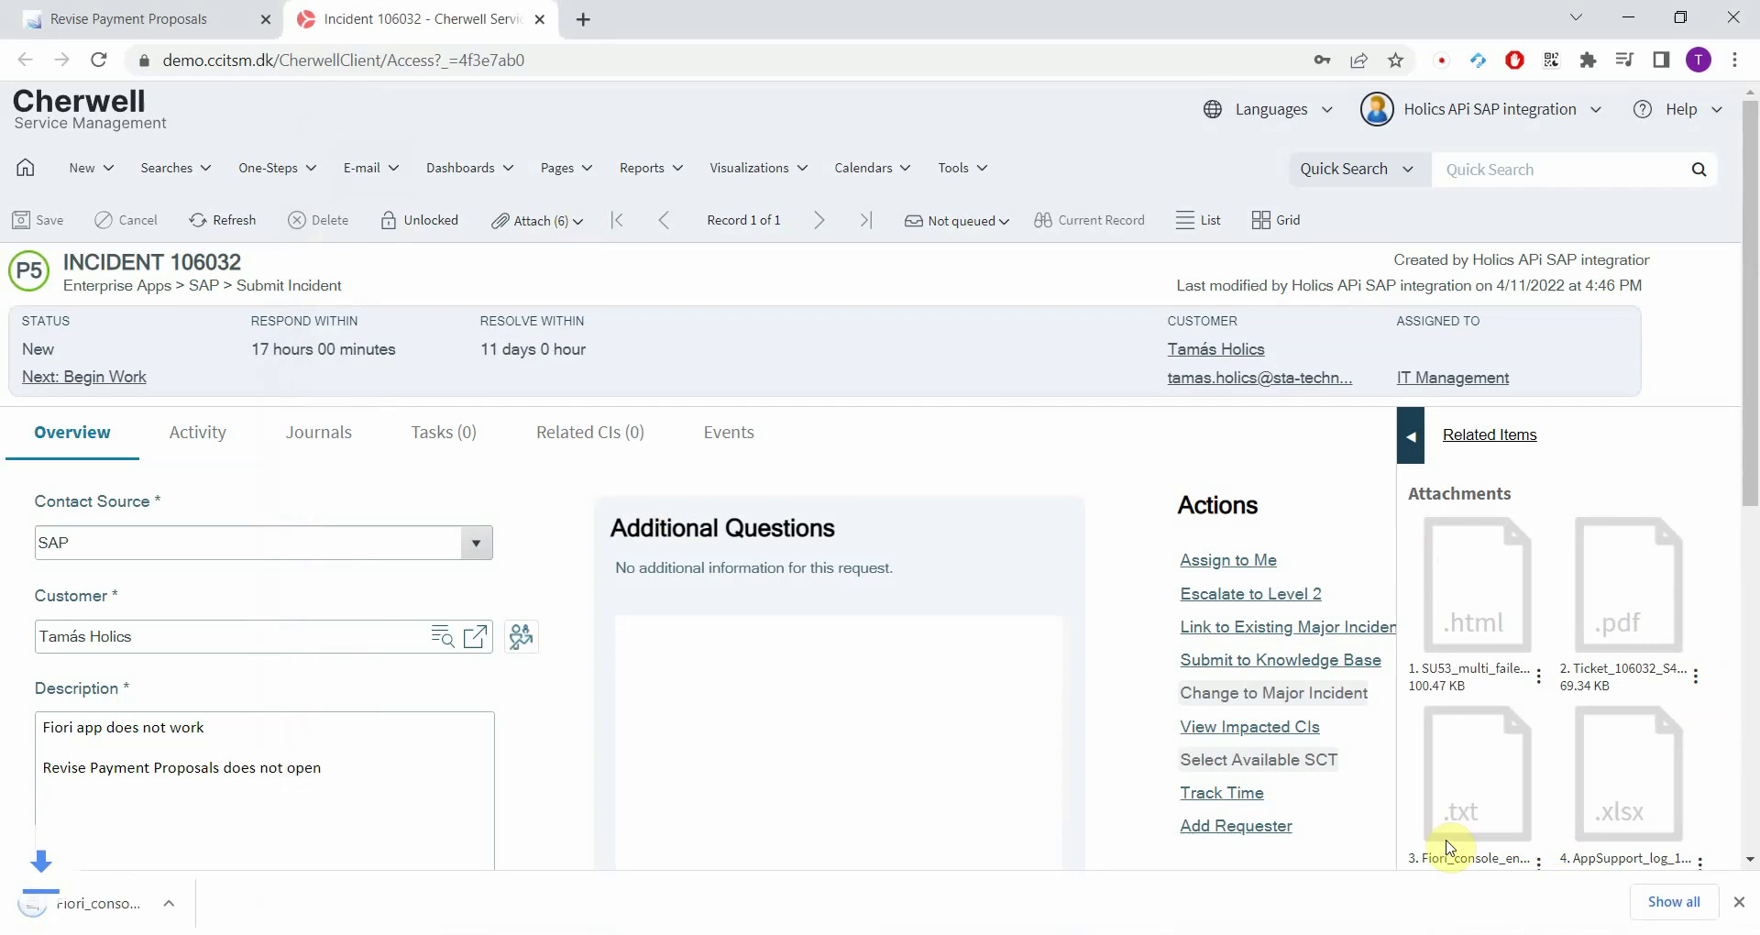
{"action": "left_click", "coordinate": [119, 907]}
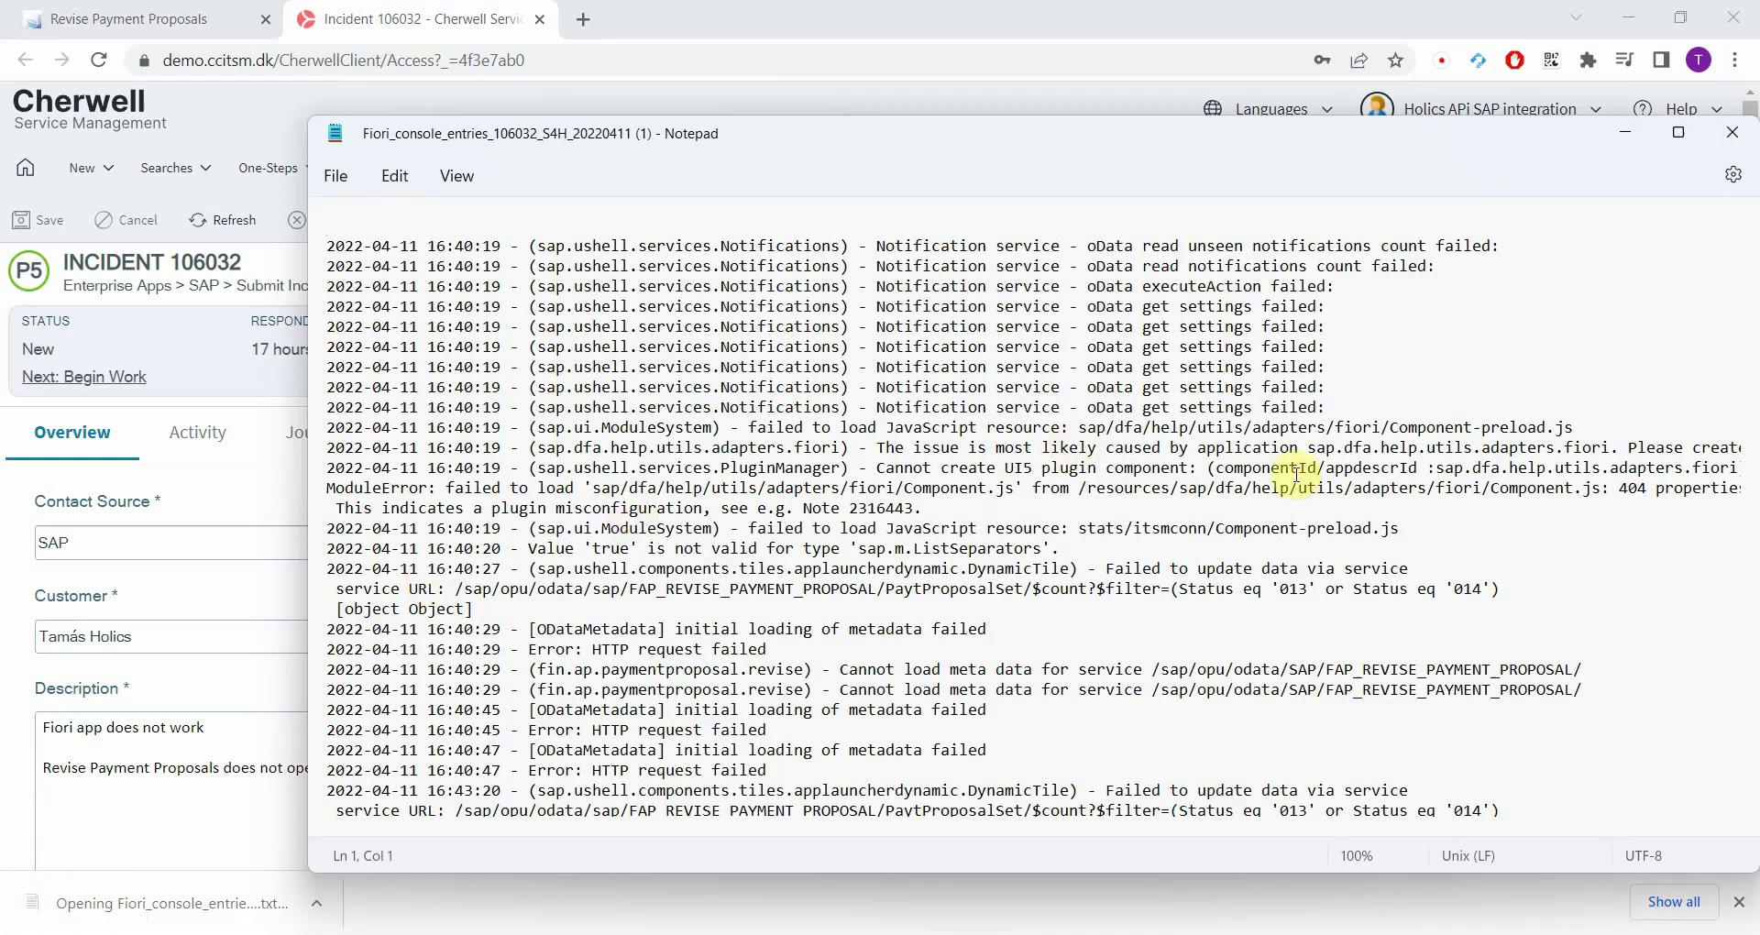
{"action": "scroll", "coordinate": [1296, 473], "scroll_direction": "down", "scroll_amount": 3}
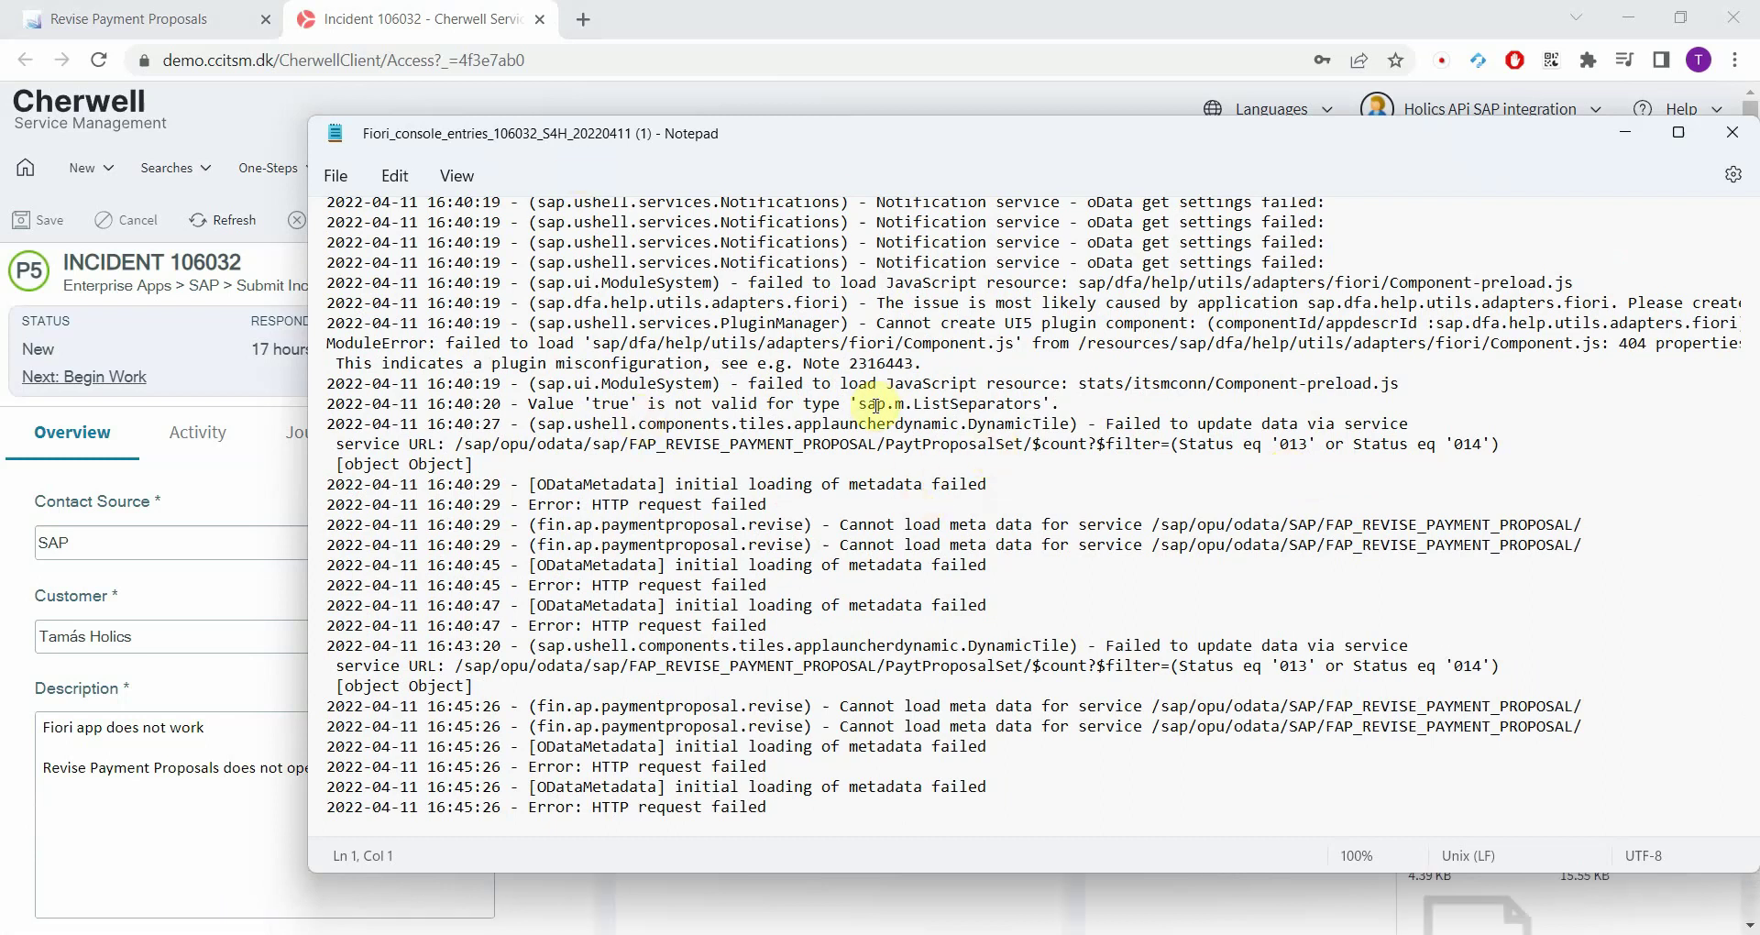
{"action": "double_click", "coordinate": [336, 139]}
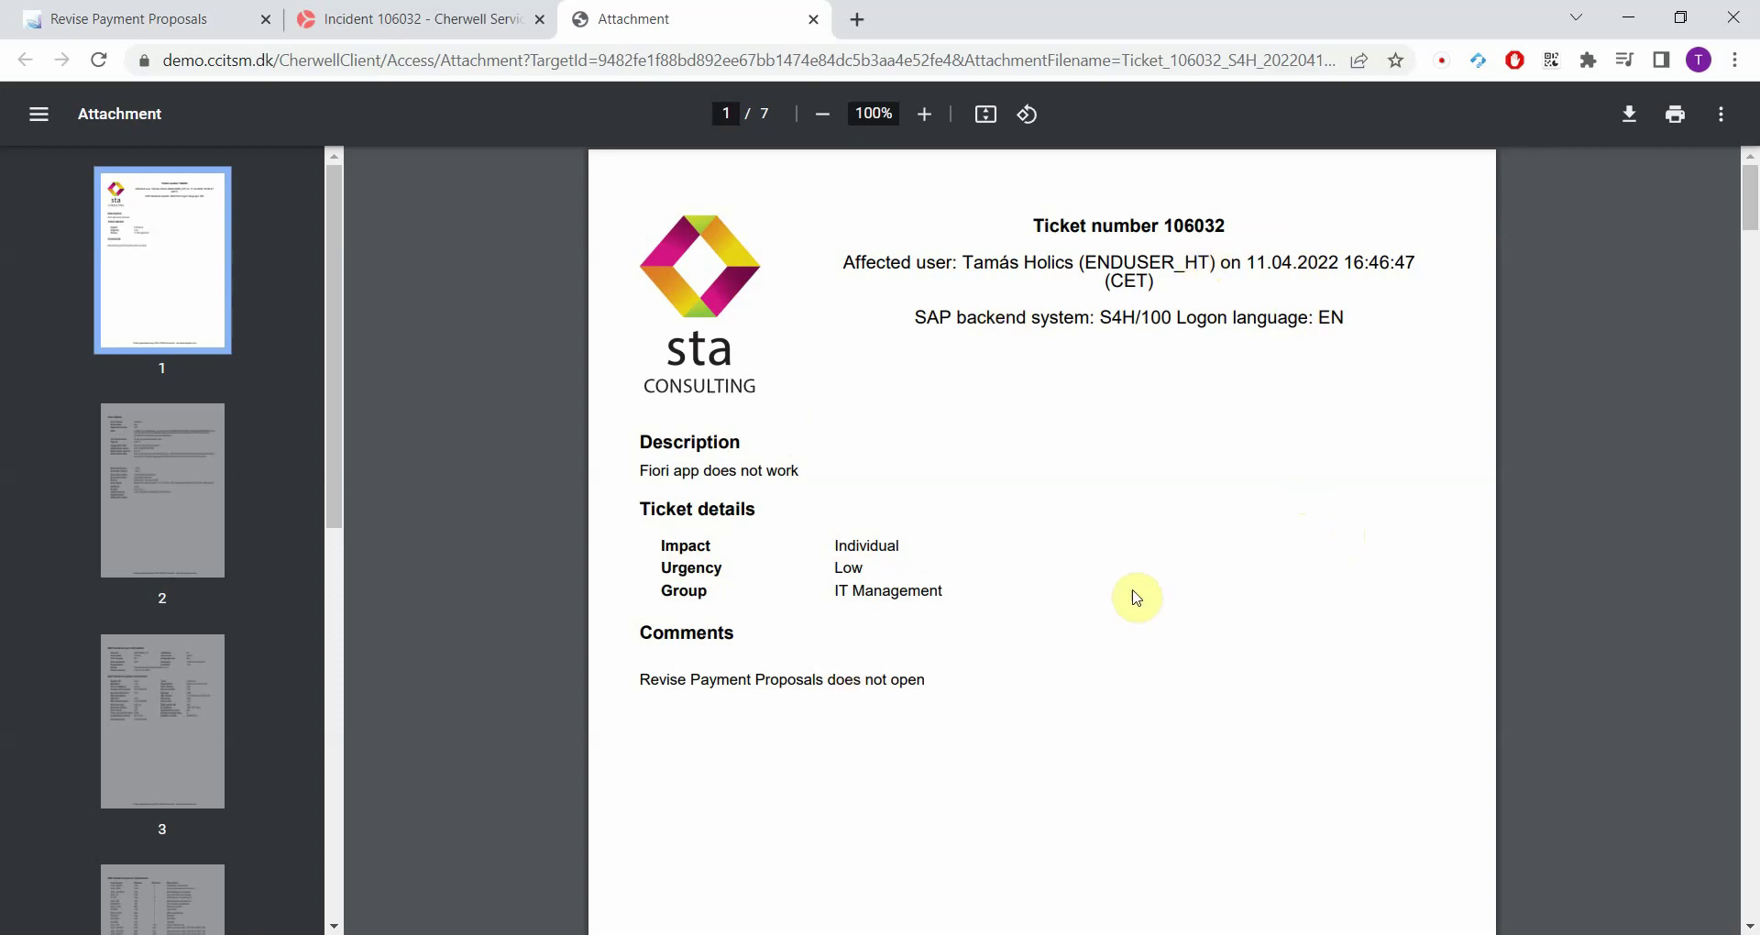
- Scroll to page 2's Fiori details in the ticket PDF and highlight App ID F0771
{"action": "scroll", "coordinate": [1133, 585], "scroll_direction": "down", "scroll_amount": 15}
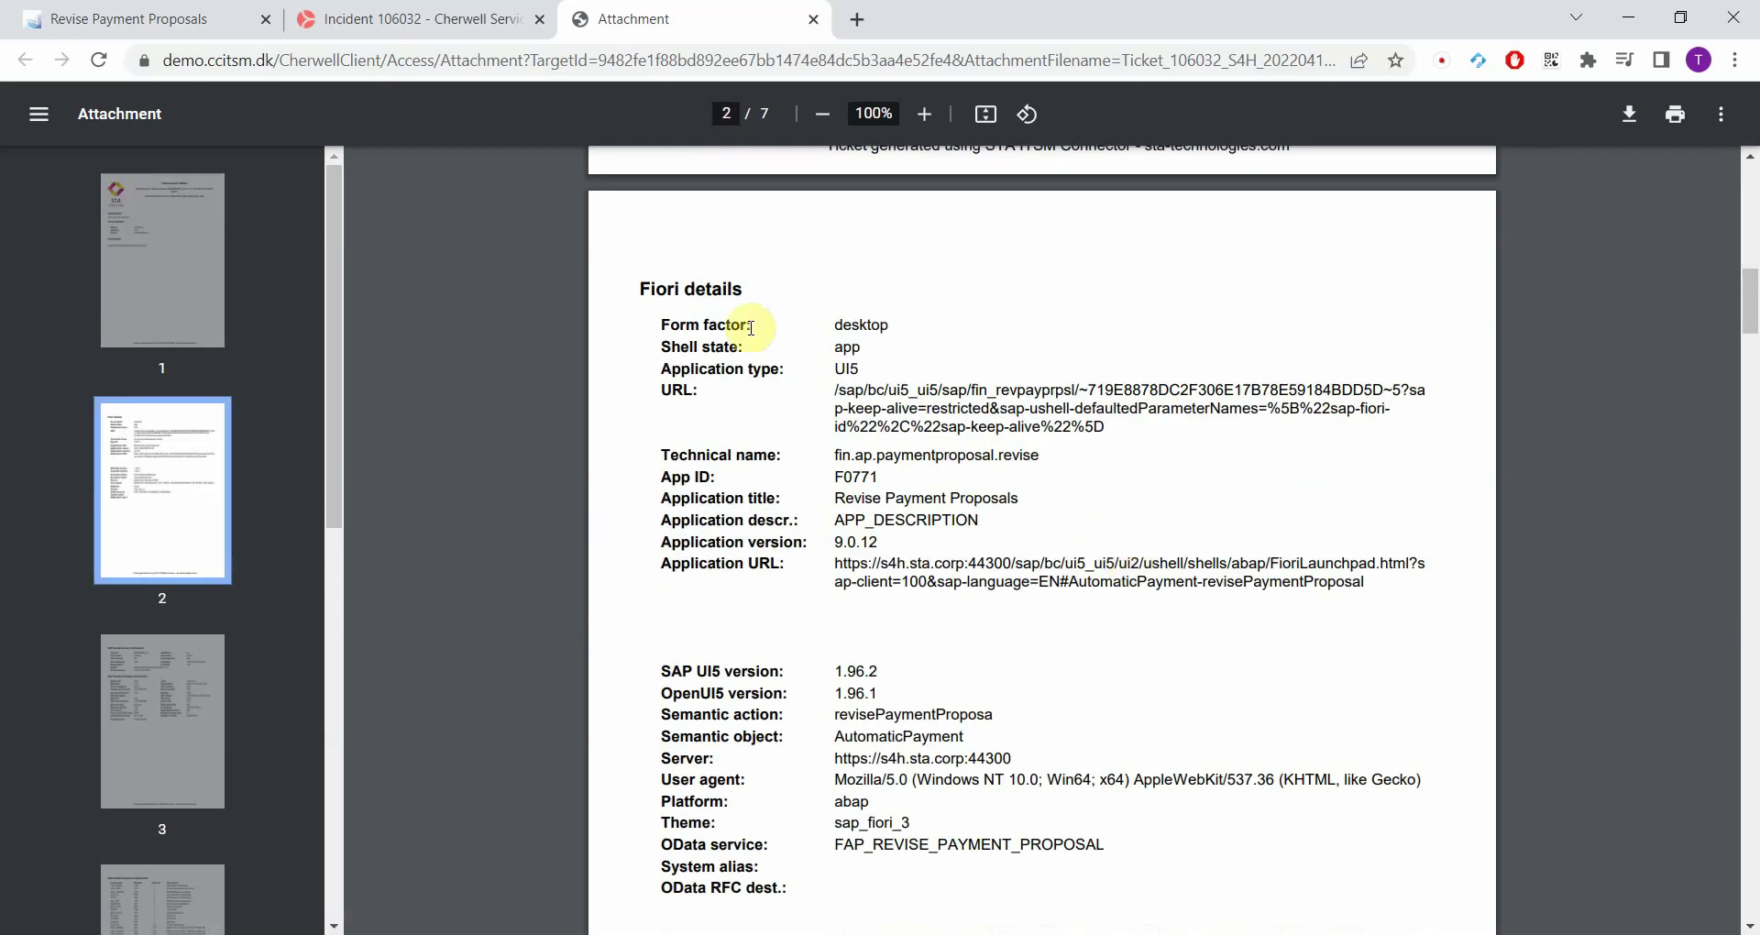
{"action": "scroll", "coordinate": [1214, 341], "scroll_direction": "down", "scroll_amount": 1}
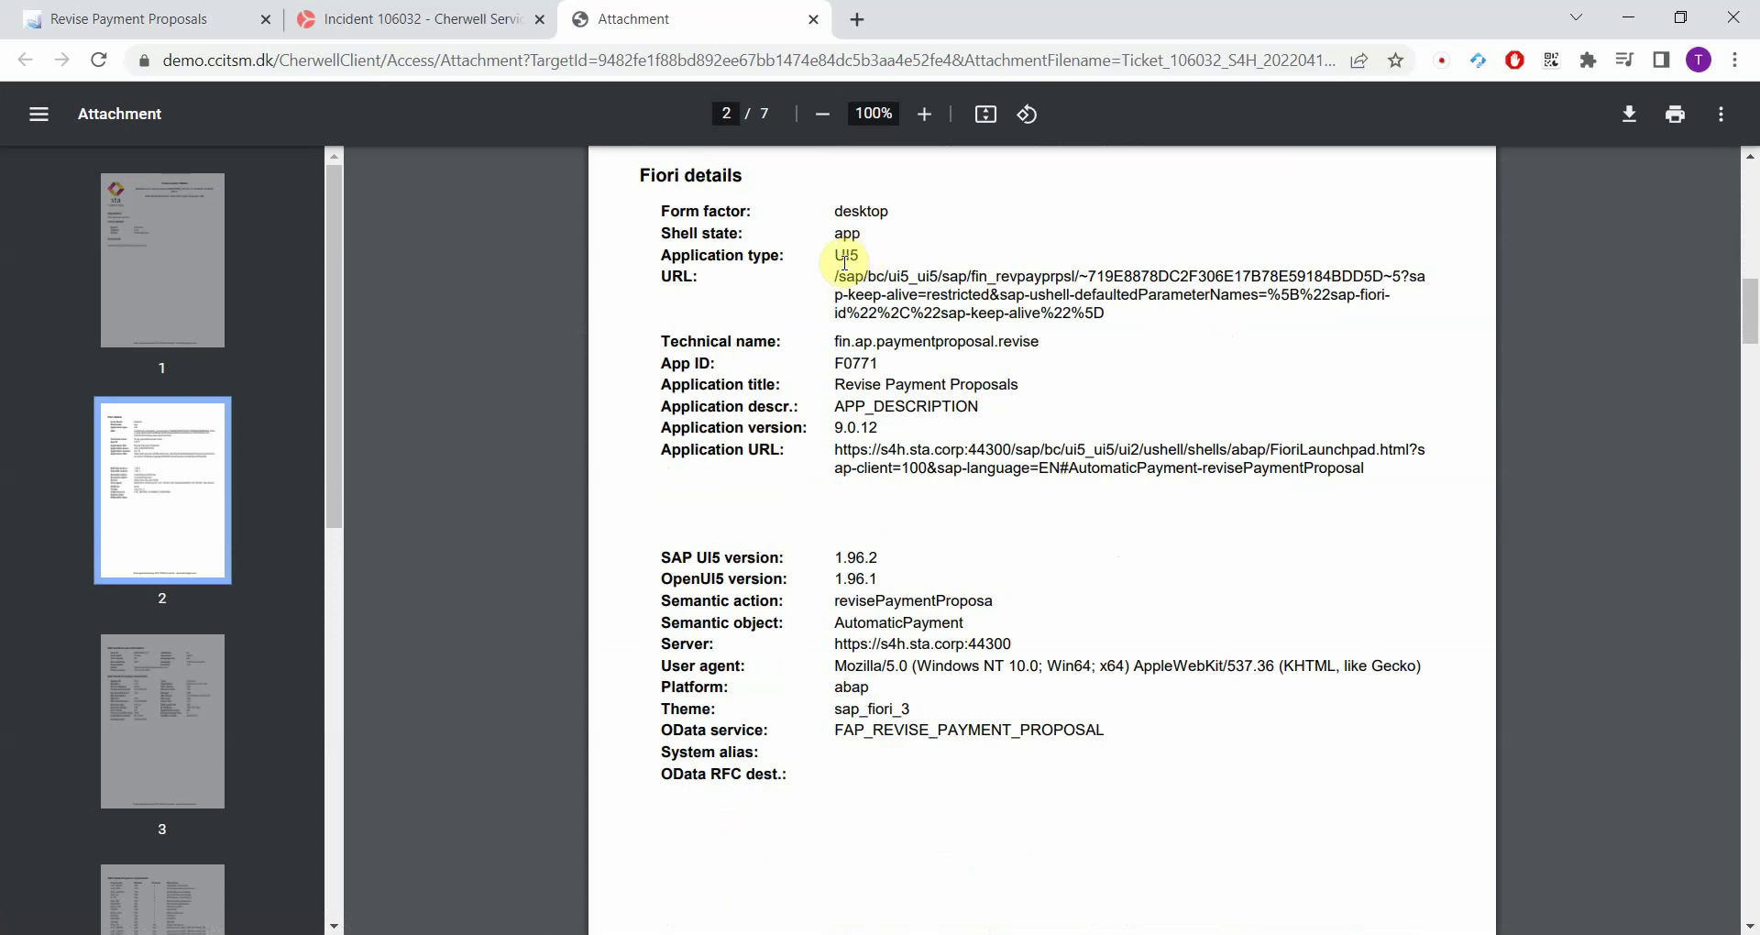
{"action": "double_click", "coordinate": [856, 363]}
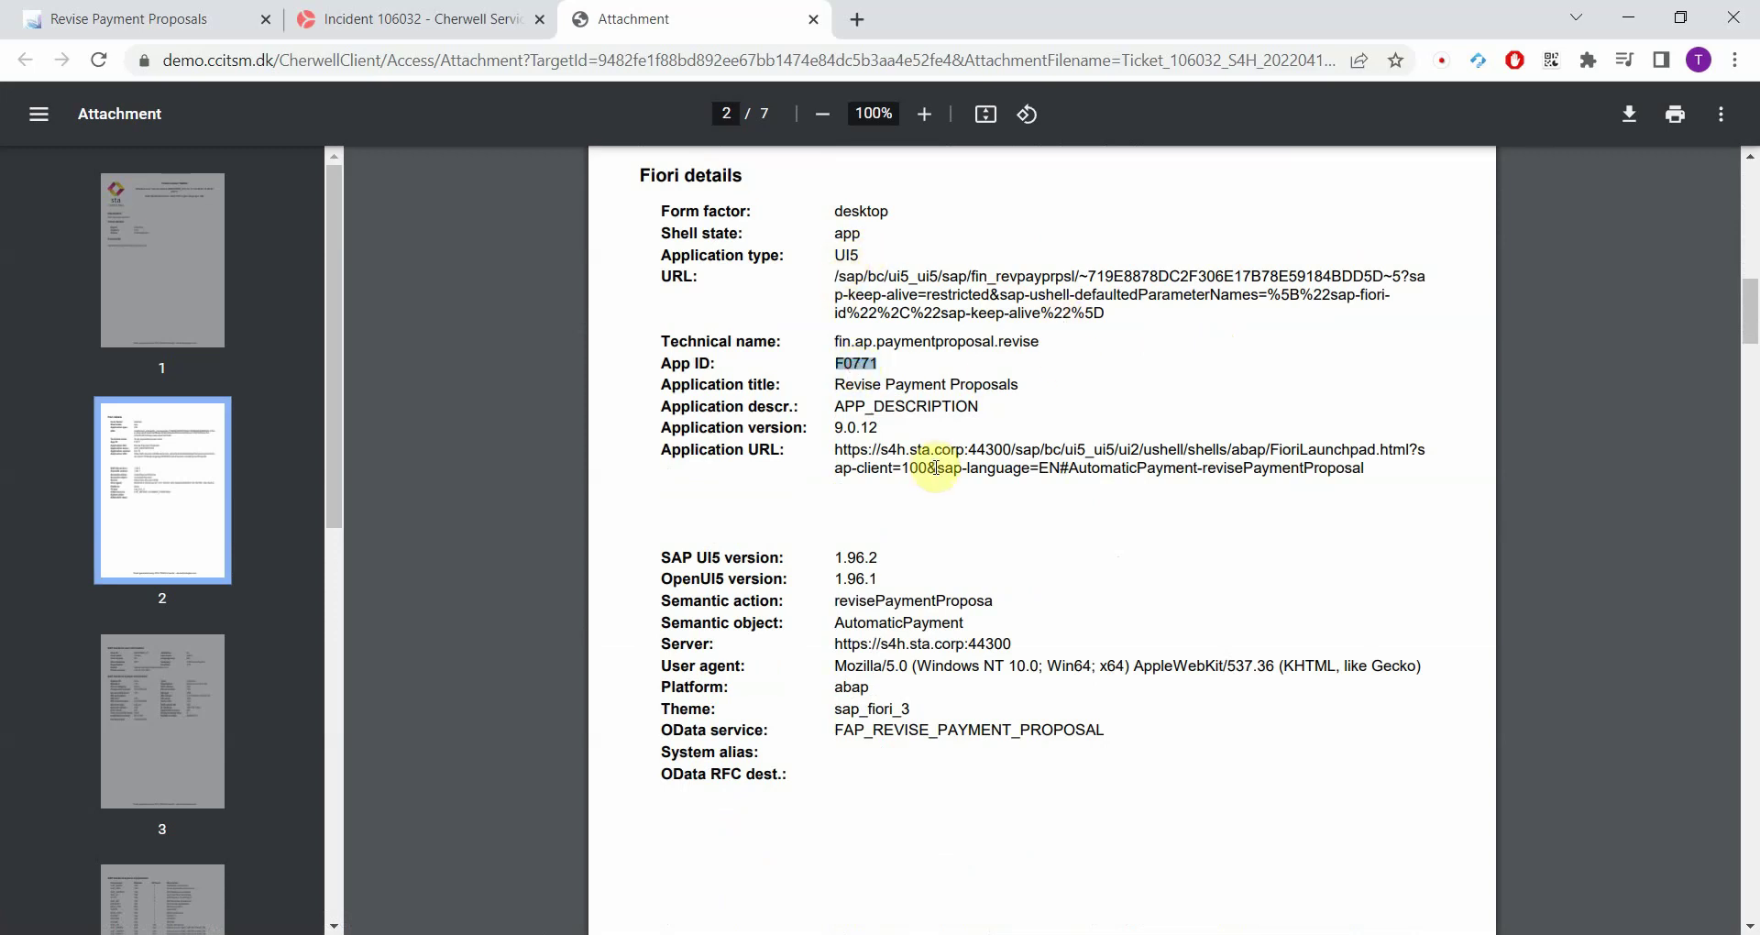
{"action": "left_click", "coordinate": [864, 370]}
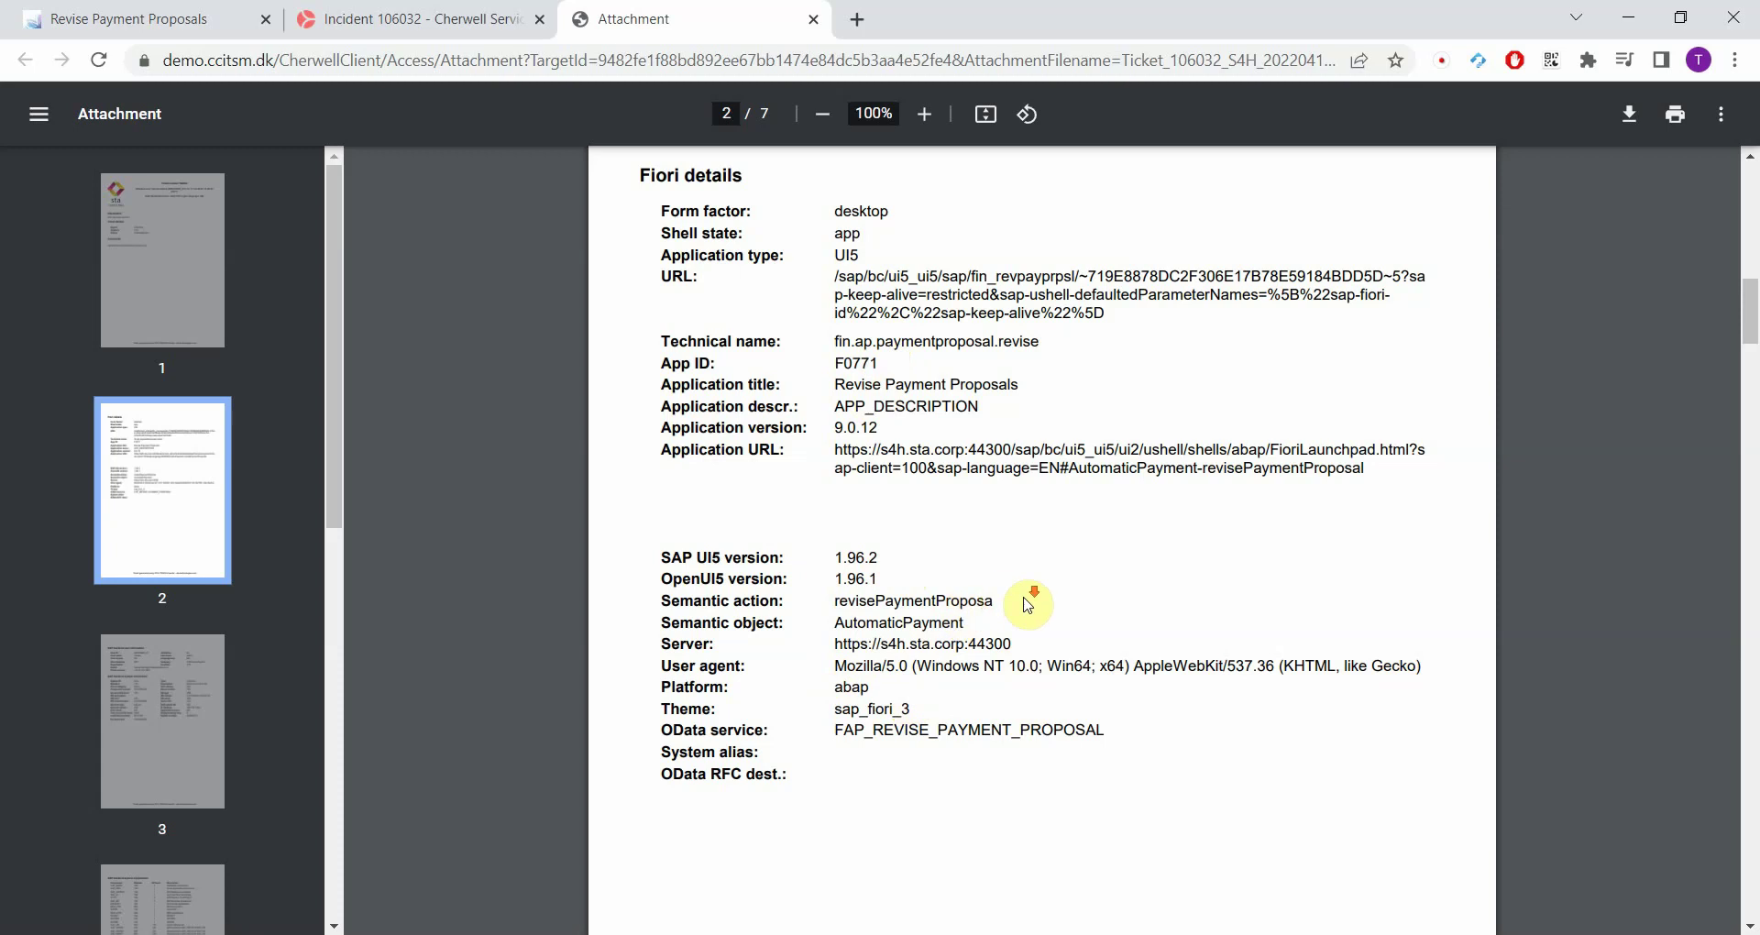
- Scroll through the PDF to the SAP backend system components table, then close the PDF tab
{"action": "scroll", "coordinate": [1021, 609], "scroll_direction": "down", "scroll_amount": 6}
{"action": "scroll", "coordinate": [1025, 608], "scroll_direction": "down", "scroll_amount": 4}
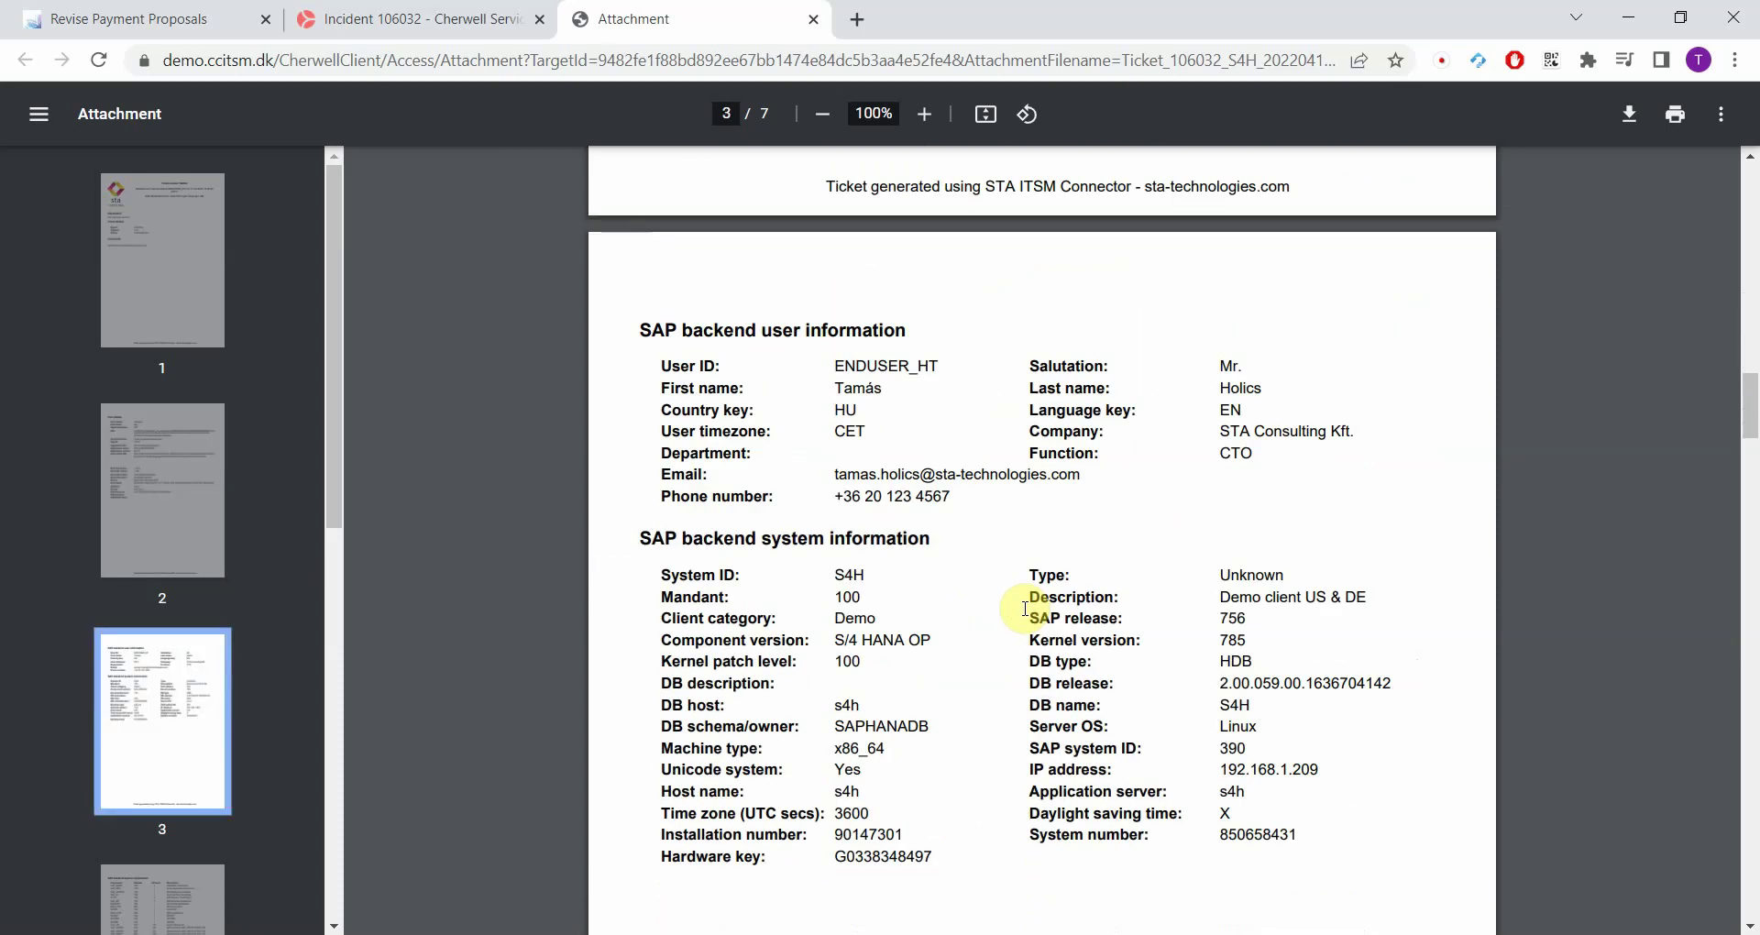
{"action": "scroll", "coordinate": [1023, 609], "scroll_direction": "down", "scroll_amount": 1}
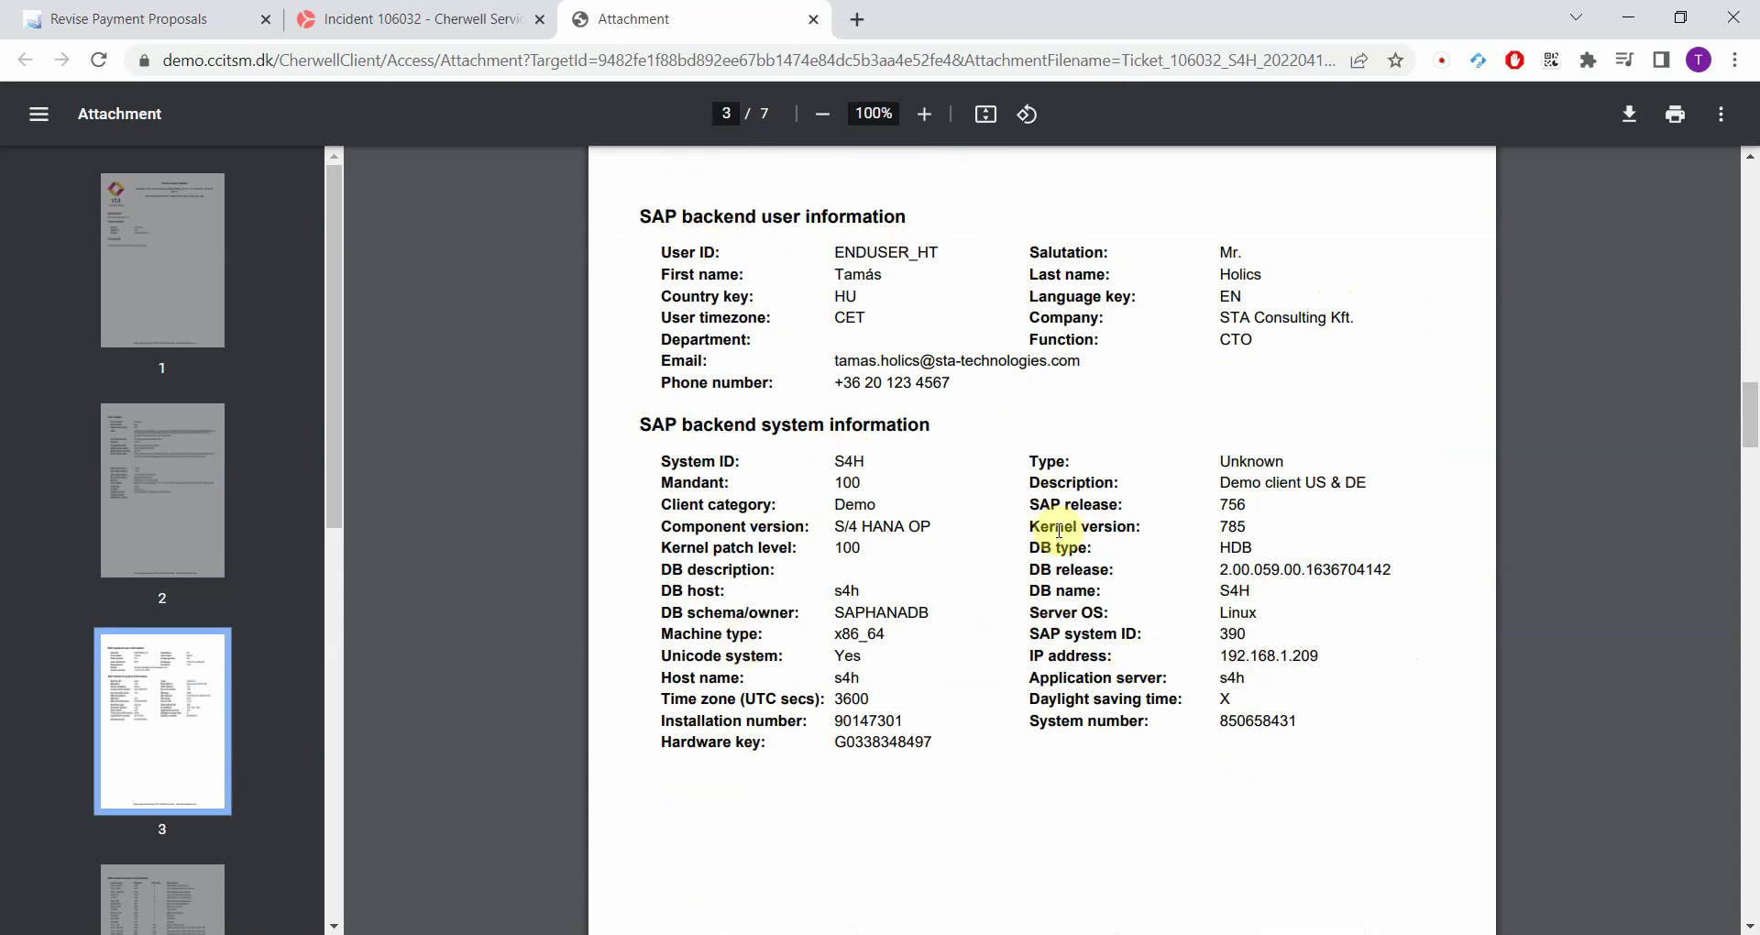
{"action": "scroll", "coordinate": [1004, 653], "scroll_direction": "down", "scroll_amount": 10}
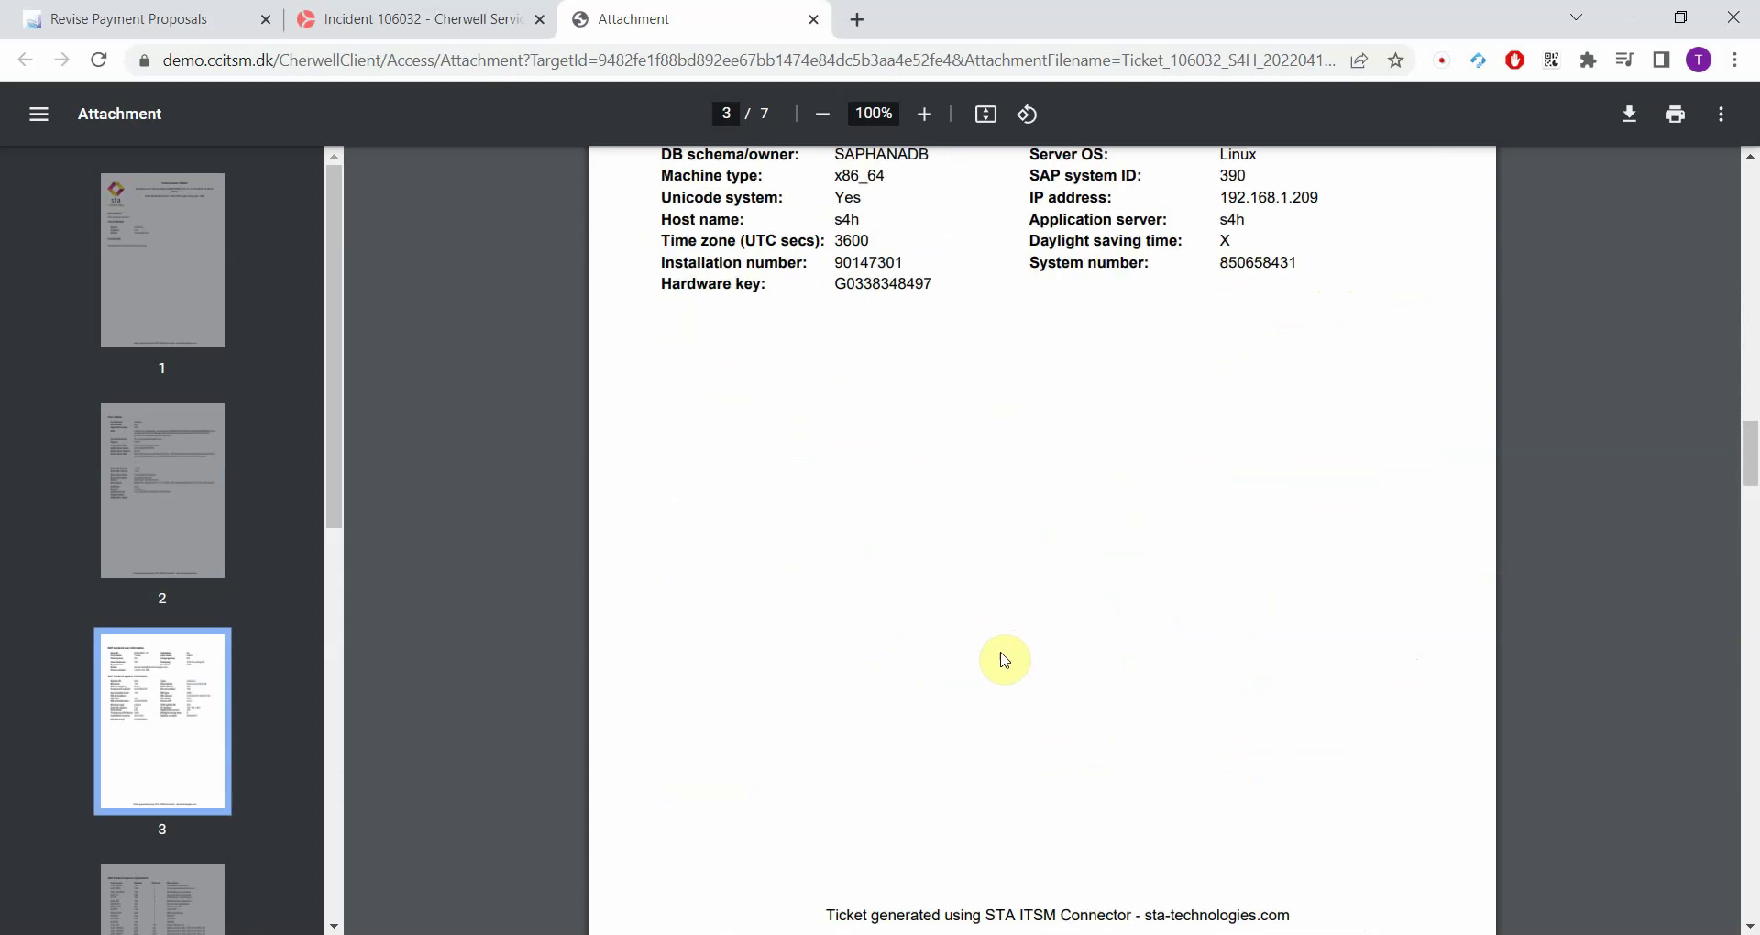
{"action": "scroll", "coordinate": [1003, 655], "scroll_direction": "down", "scroll_amount": 5}
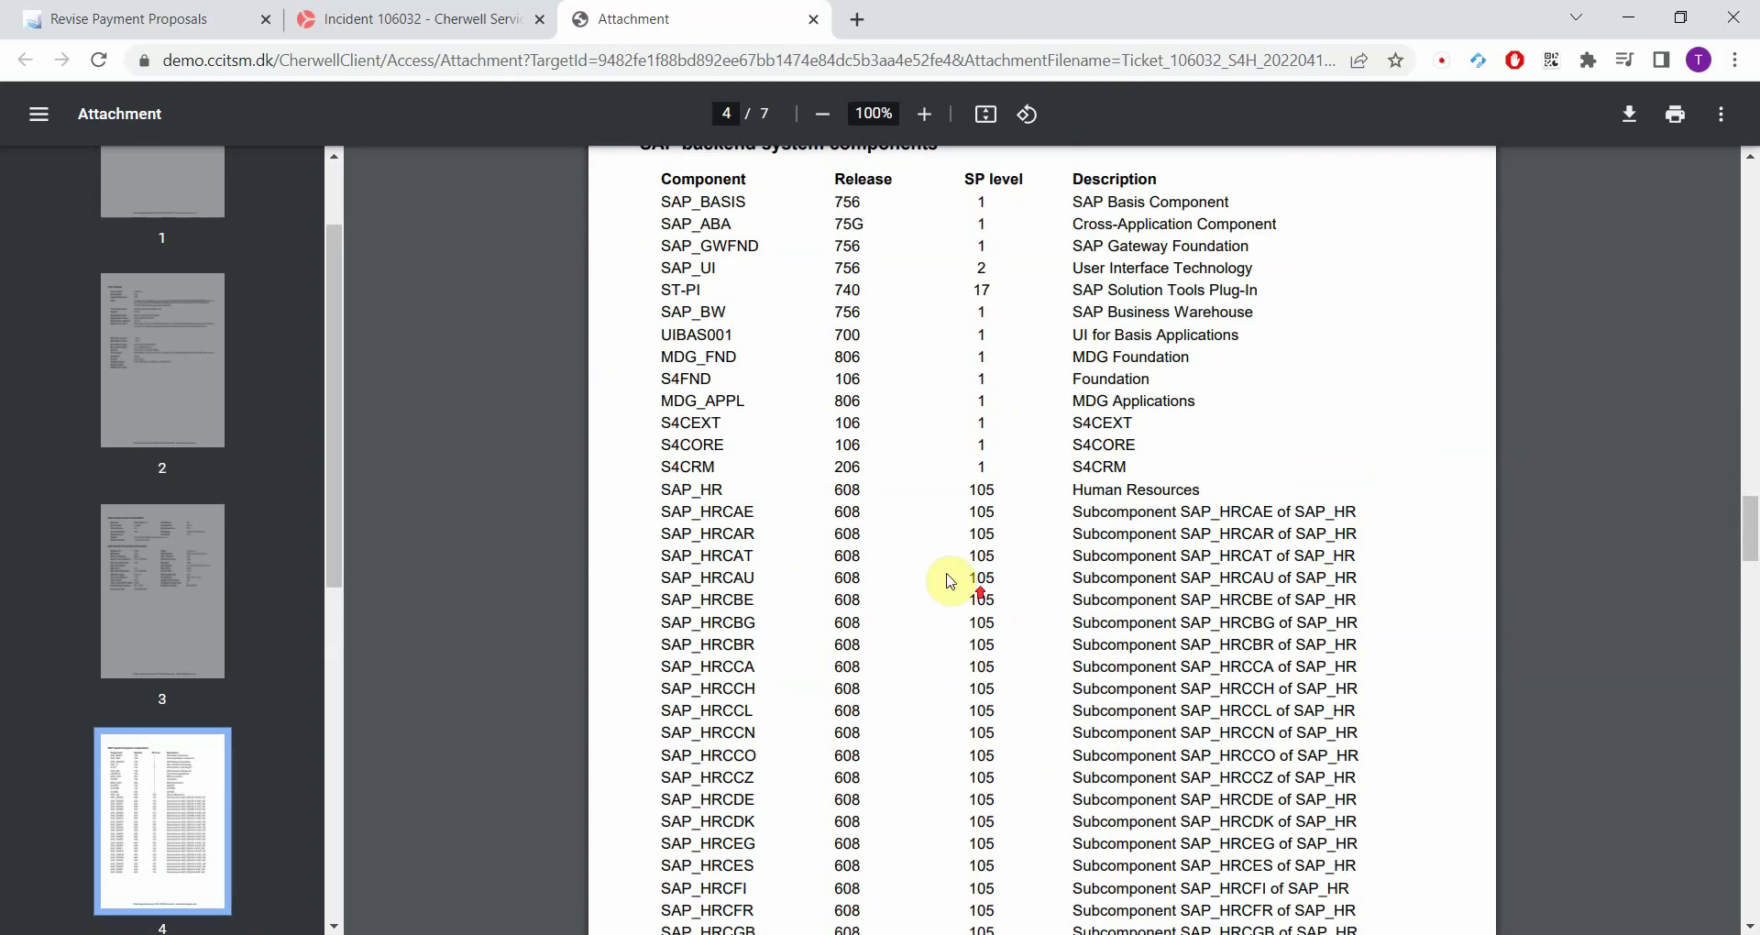
{"action": "scroll", "coordinate": [955, 581], "scroll_direction": "up", "scroll_amount": 4}
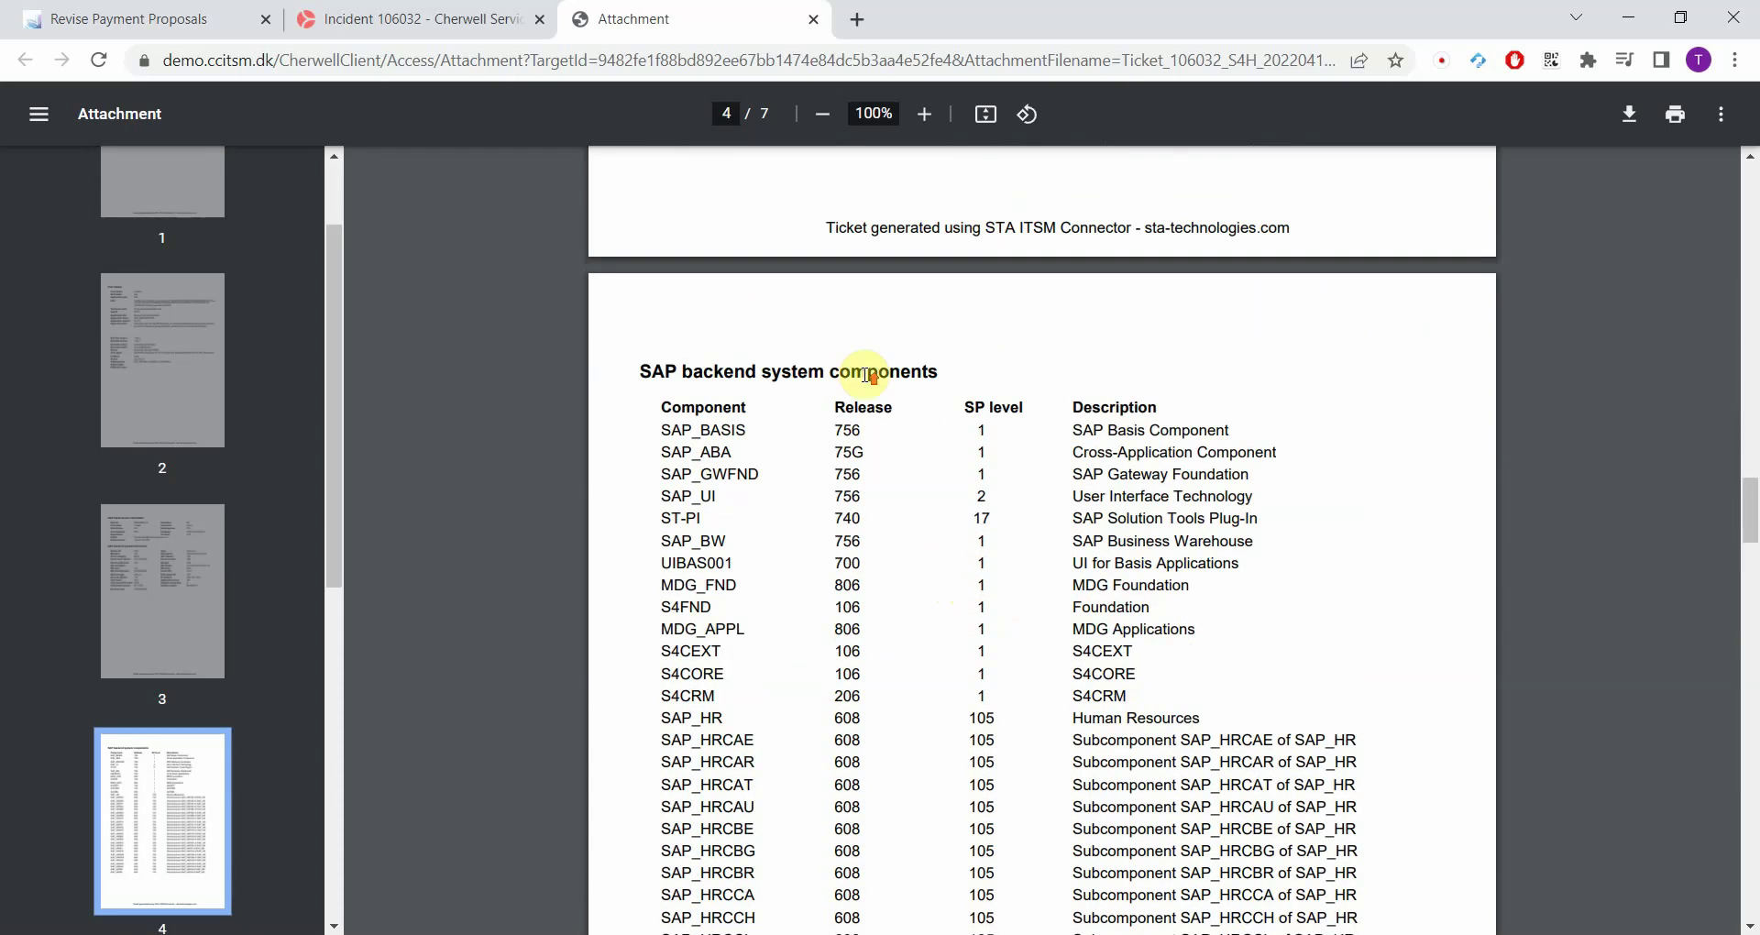
{"action": "scroll", "coordinate": [839, 320], "scroll_direction": "up", "scroll_amount": 3}
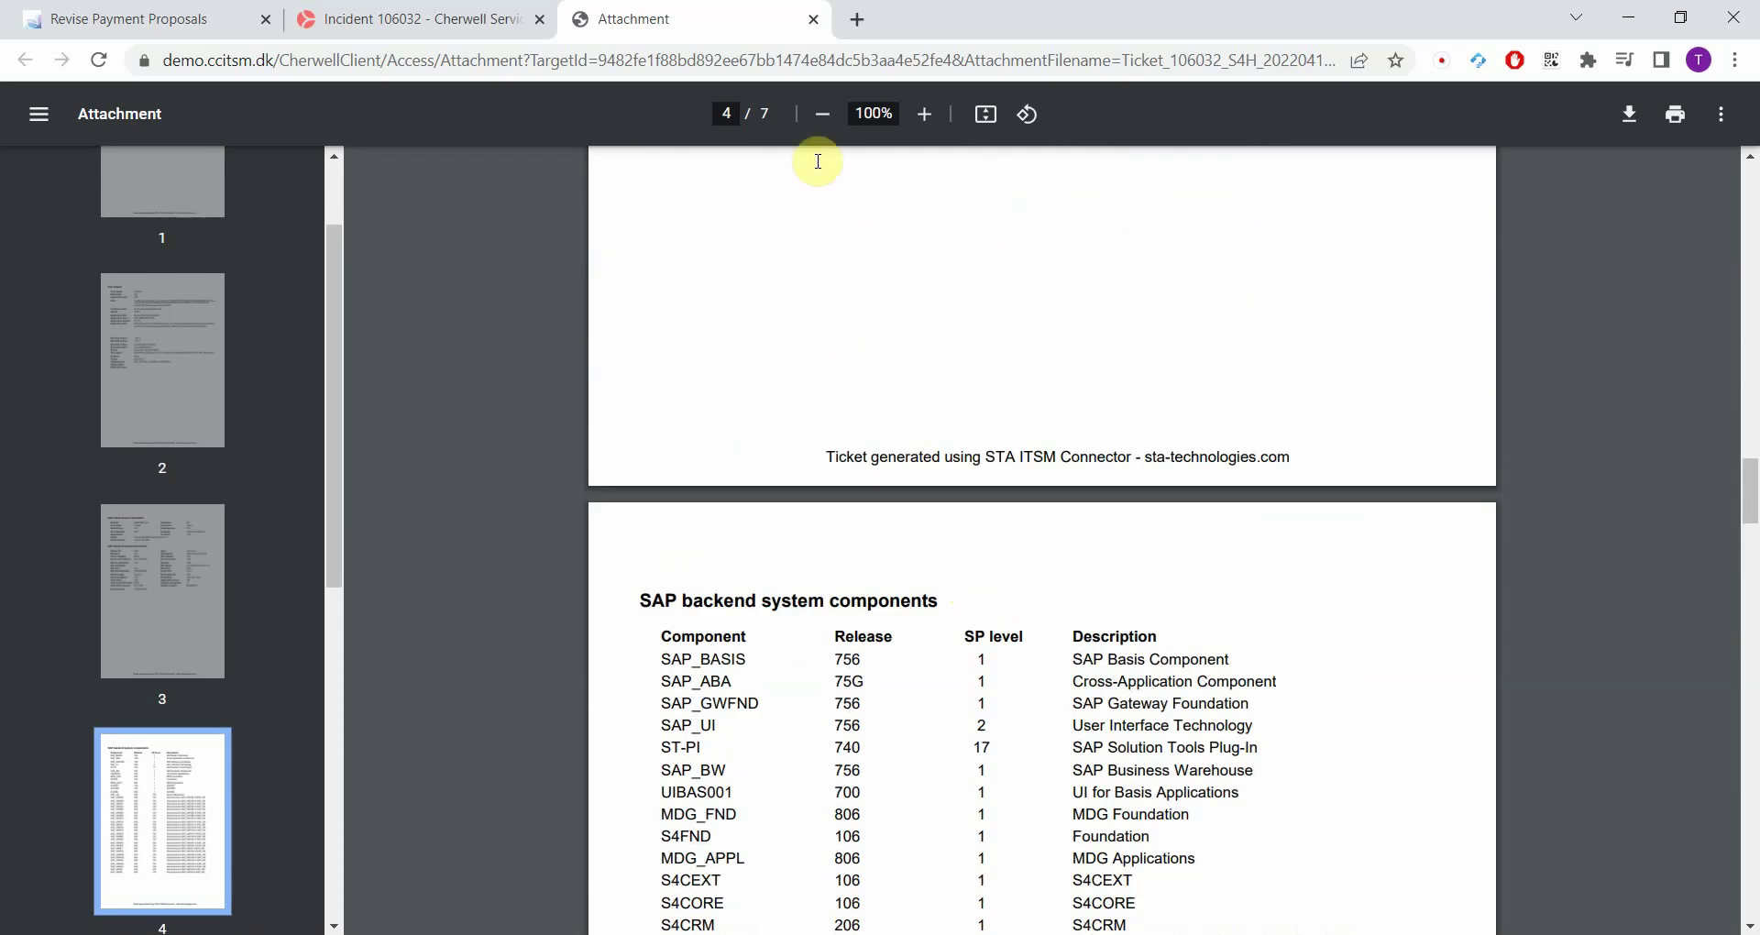
{"action": "left_click", "coordinate": [815, 19]}
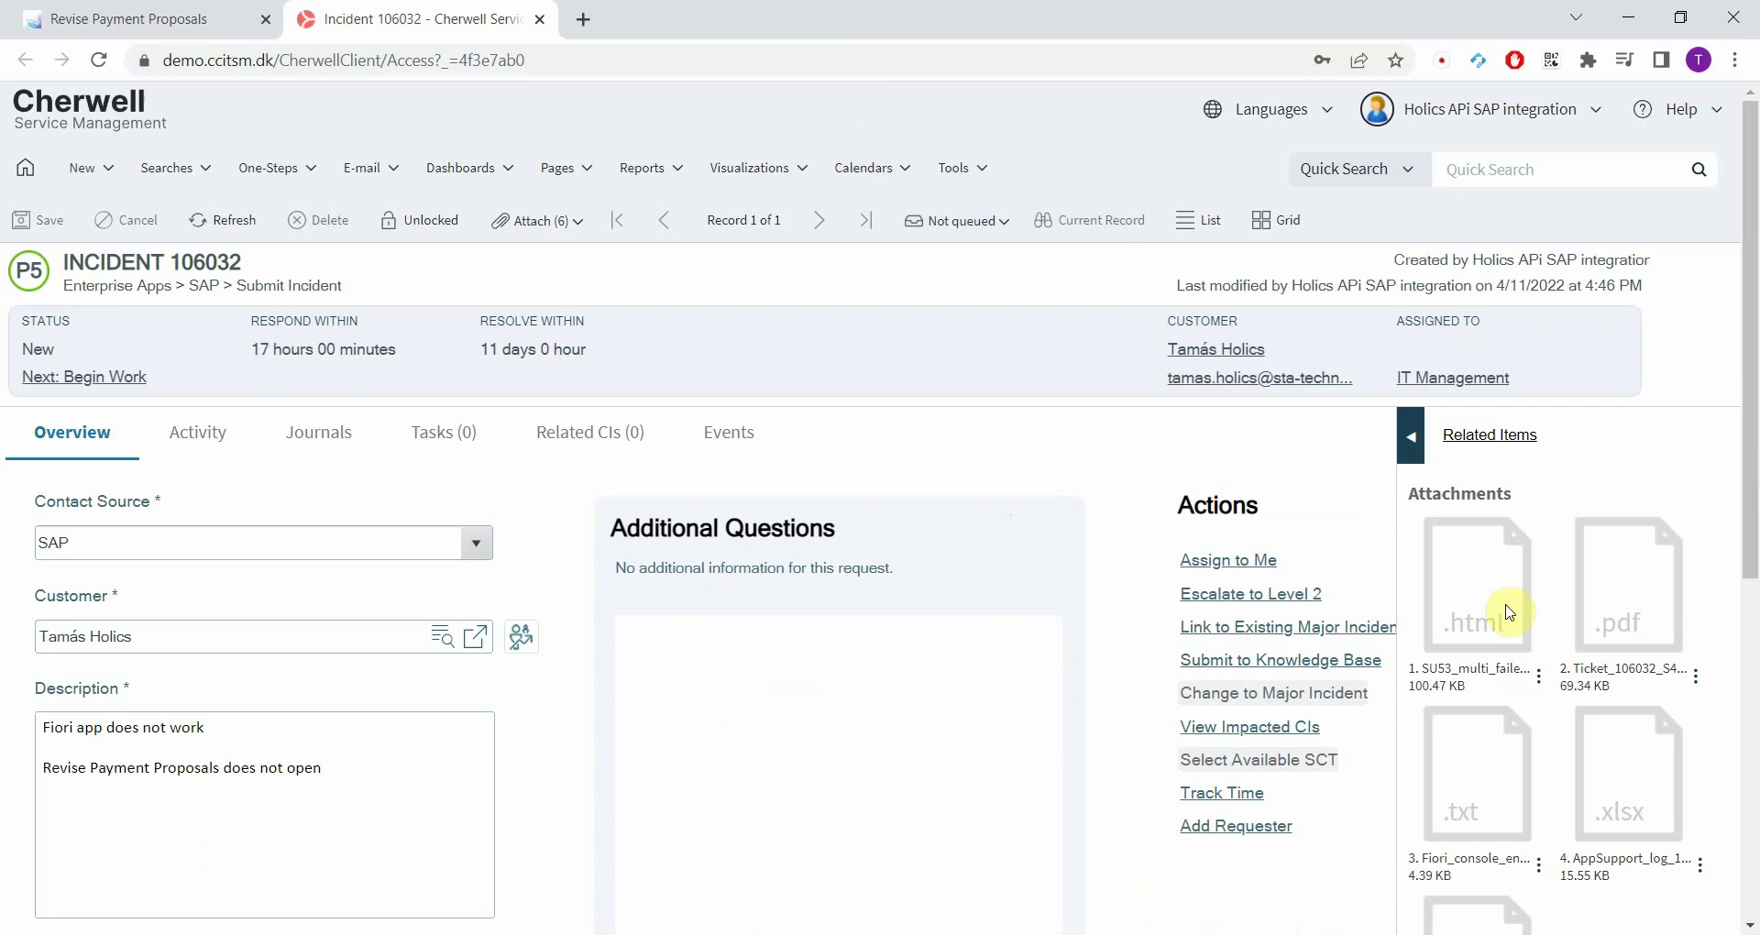
- Open the SU53 failed-authorization .html report from attachment 1, review it, and close its tab
{"action": "left_click", "coordinate": [1538, 677]}
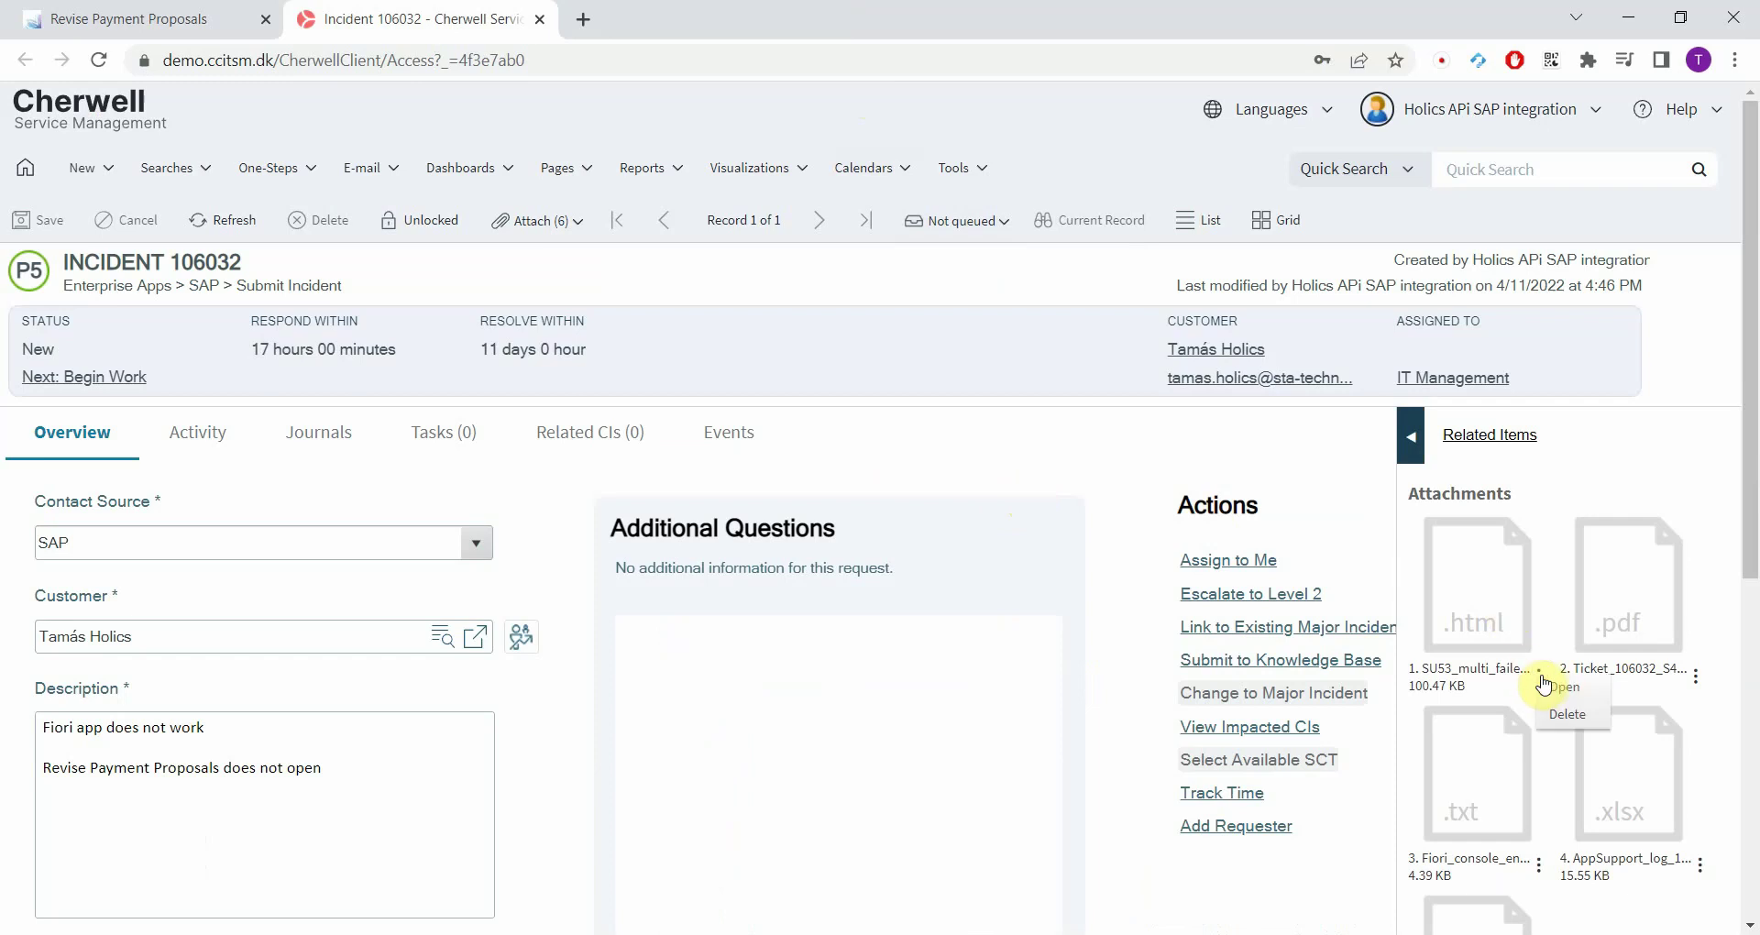
{"action": "left_click", "coordinate": [1548, 685]}
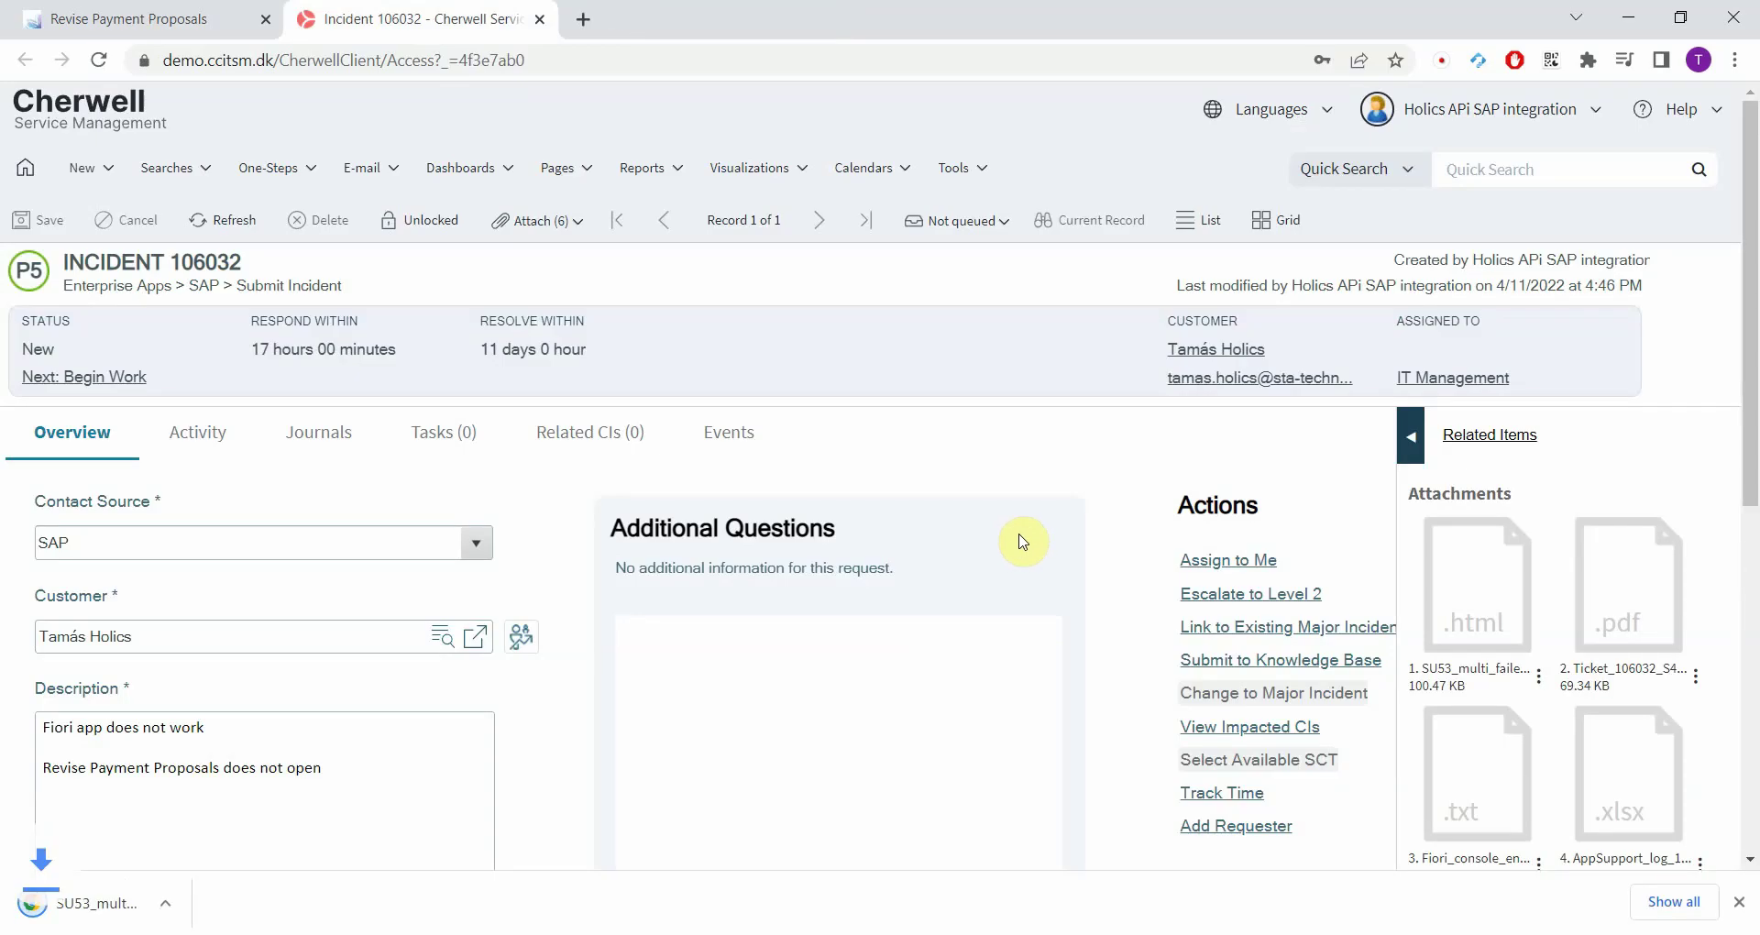
{"action": "left_click", "coordinate": [128, 906]}
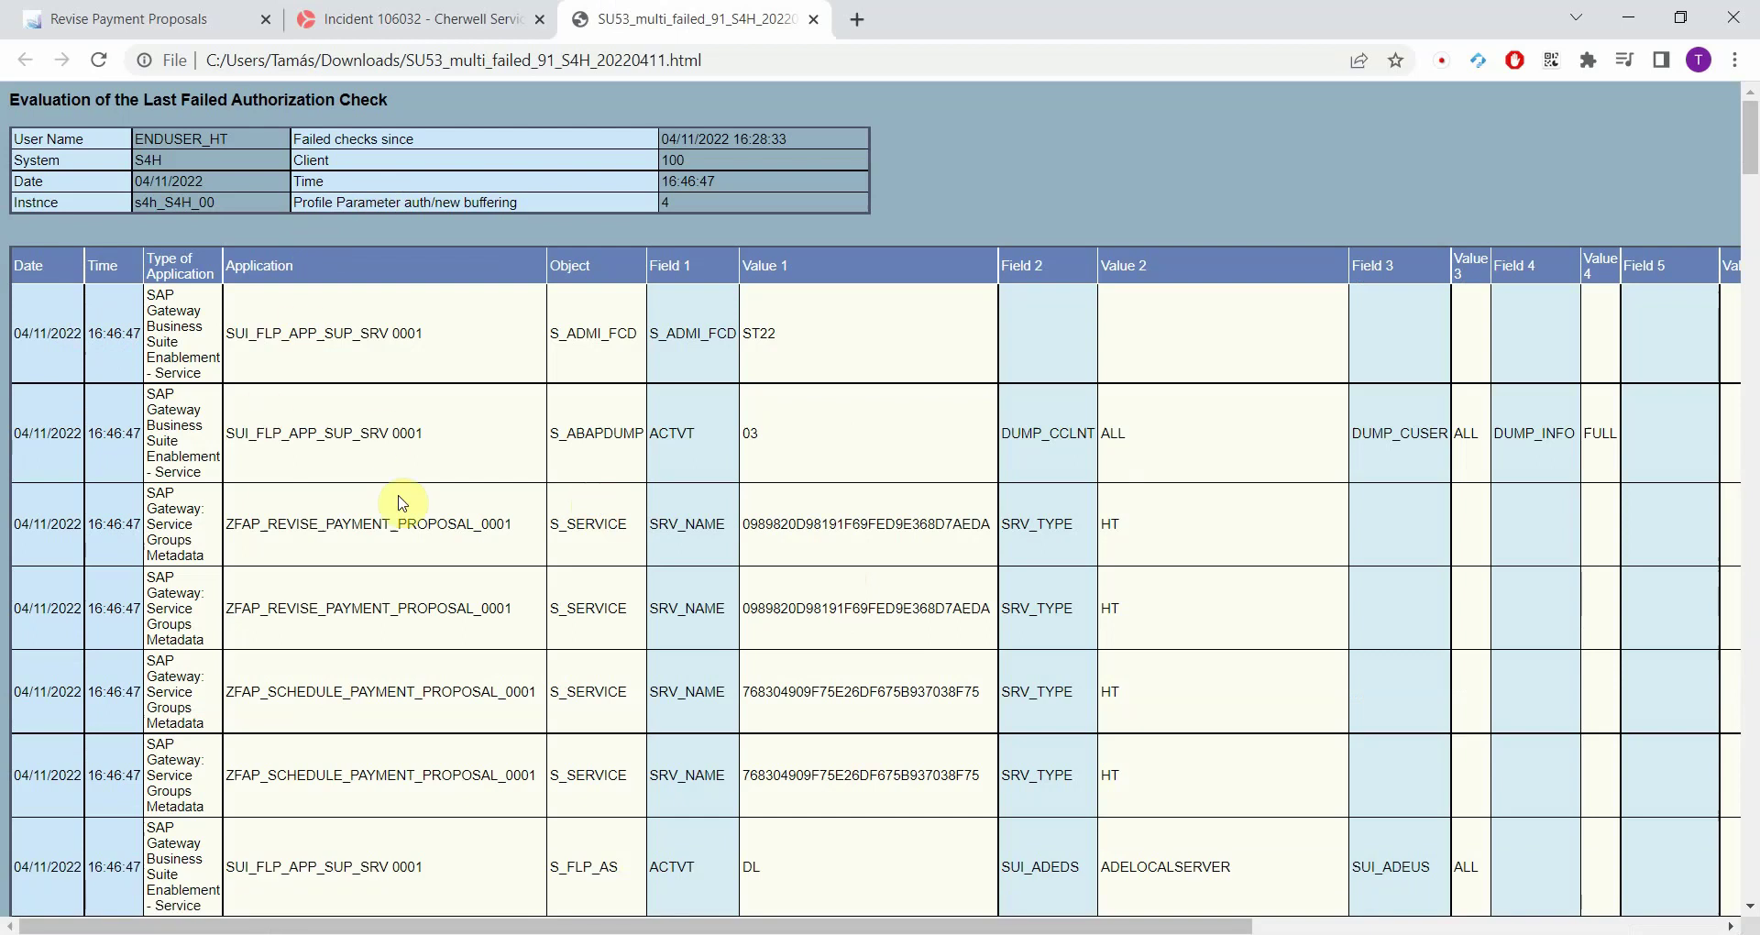
{"action": "scroll", "coordinate": [465, 550], "scroll_direction": "down", "scroll_amount": 2}
{"action": "scroll", "coordinate": [642, 514], "scroll_direction": "up", "scroll_amount": 2}
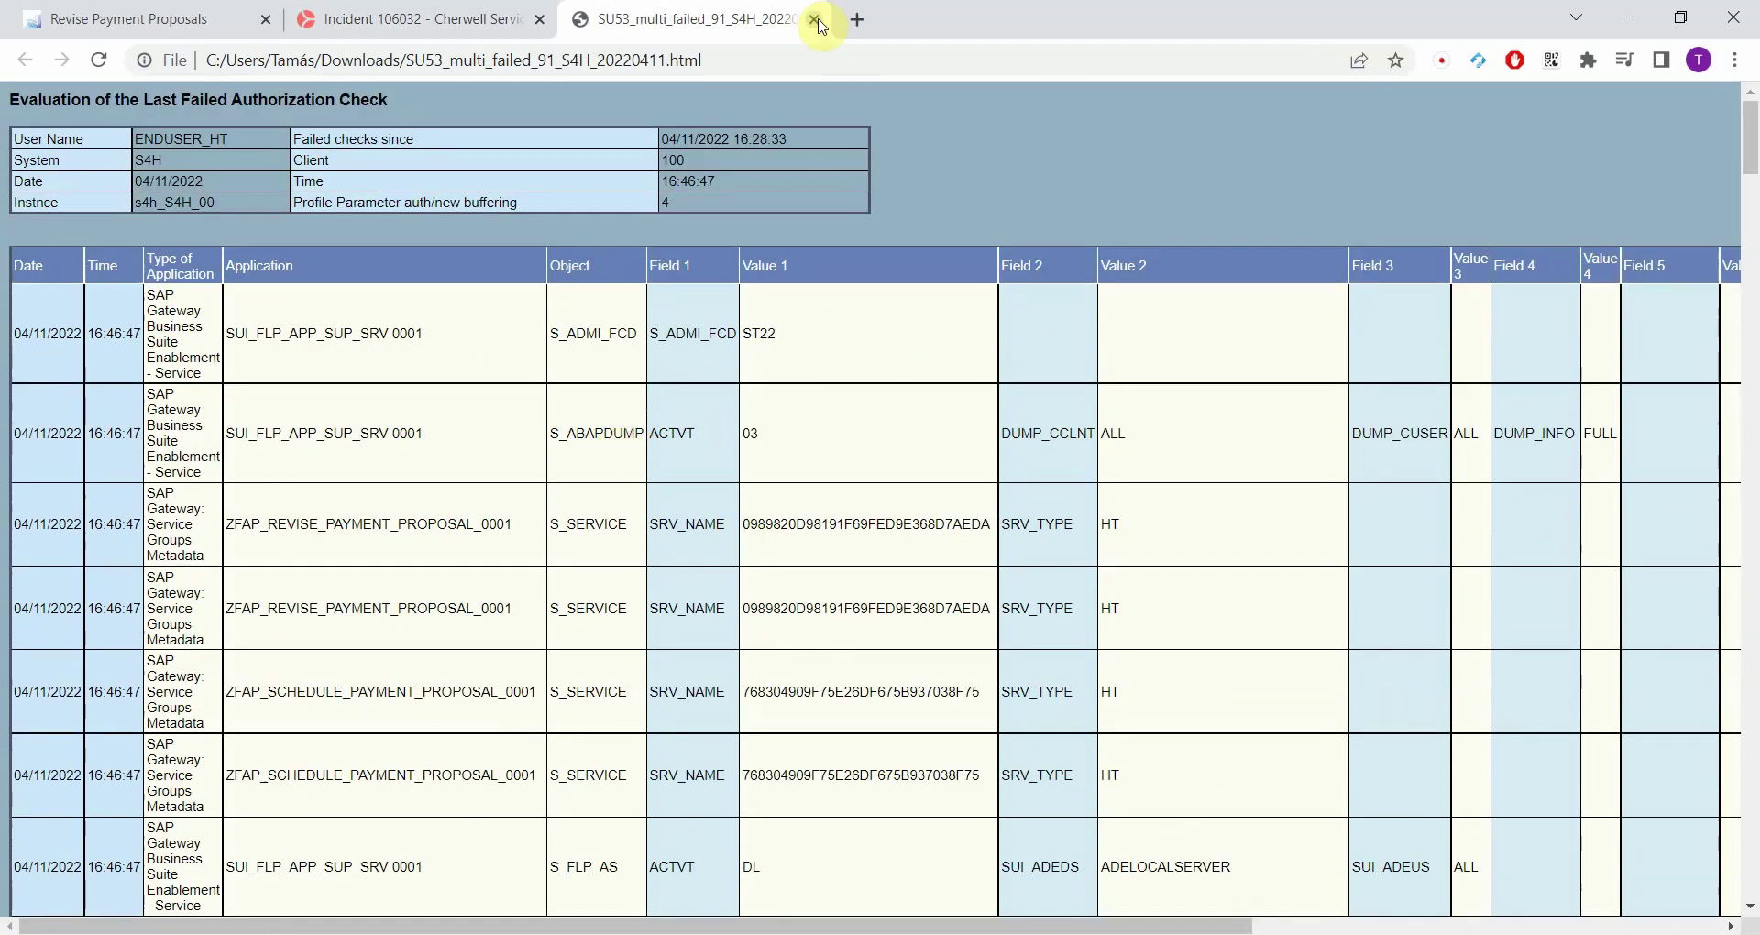
{"action": "left_click", "coordinate": [815, 19]}
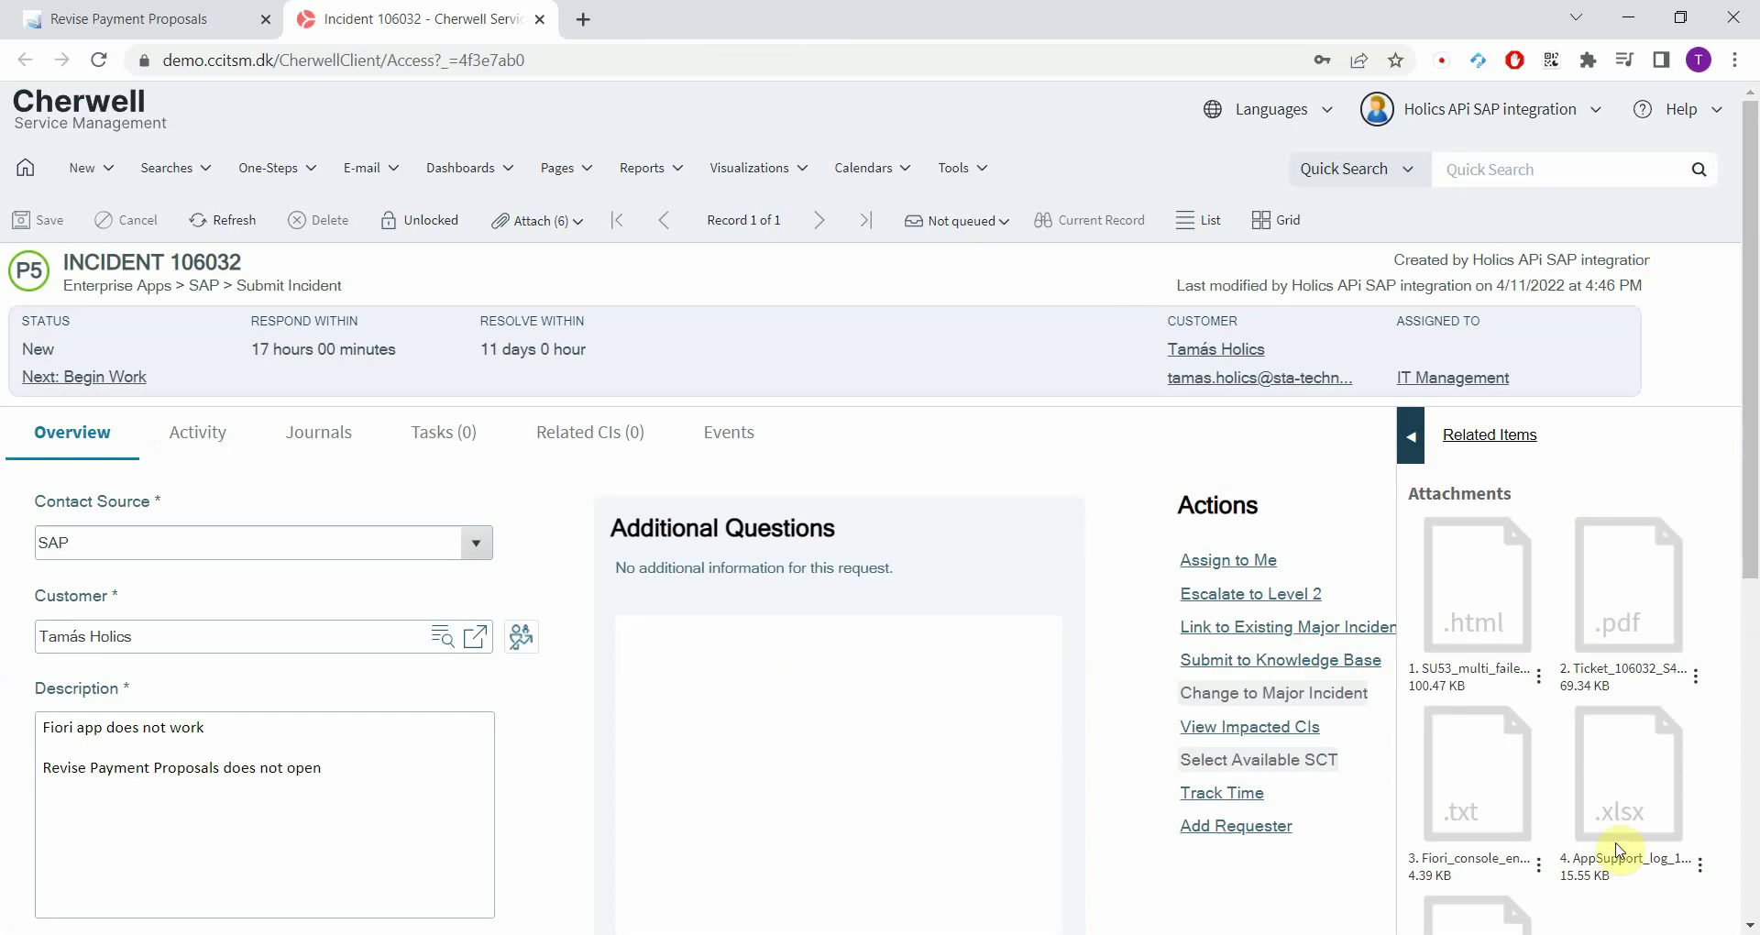
- Open the AppSupport_log_106032_S4H_20220411 workbook attachment in Excel
{"action": "left_click", "coordinate": [1700, 866]}
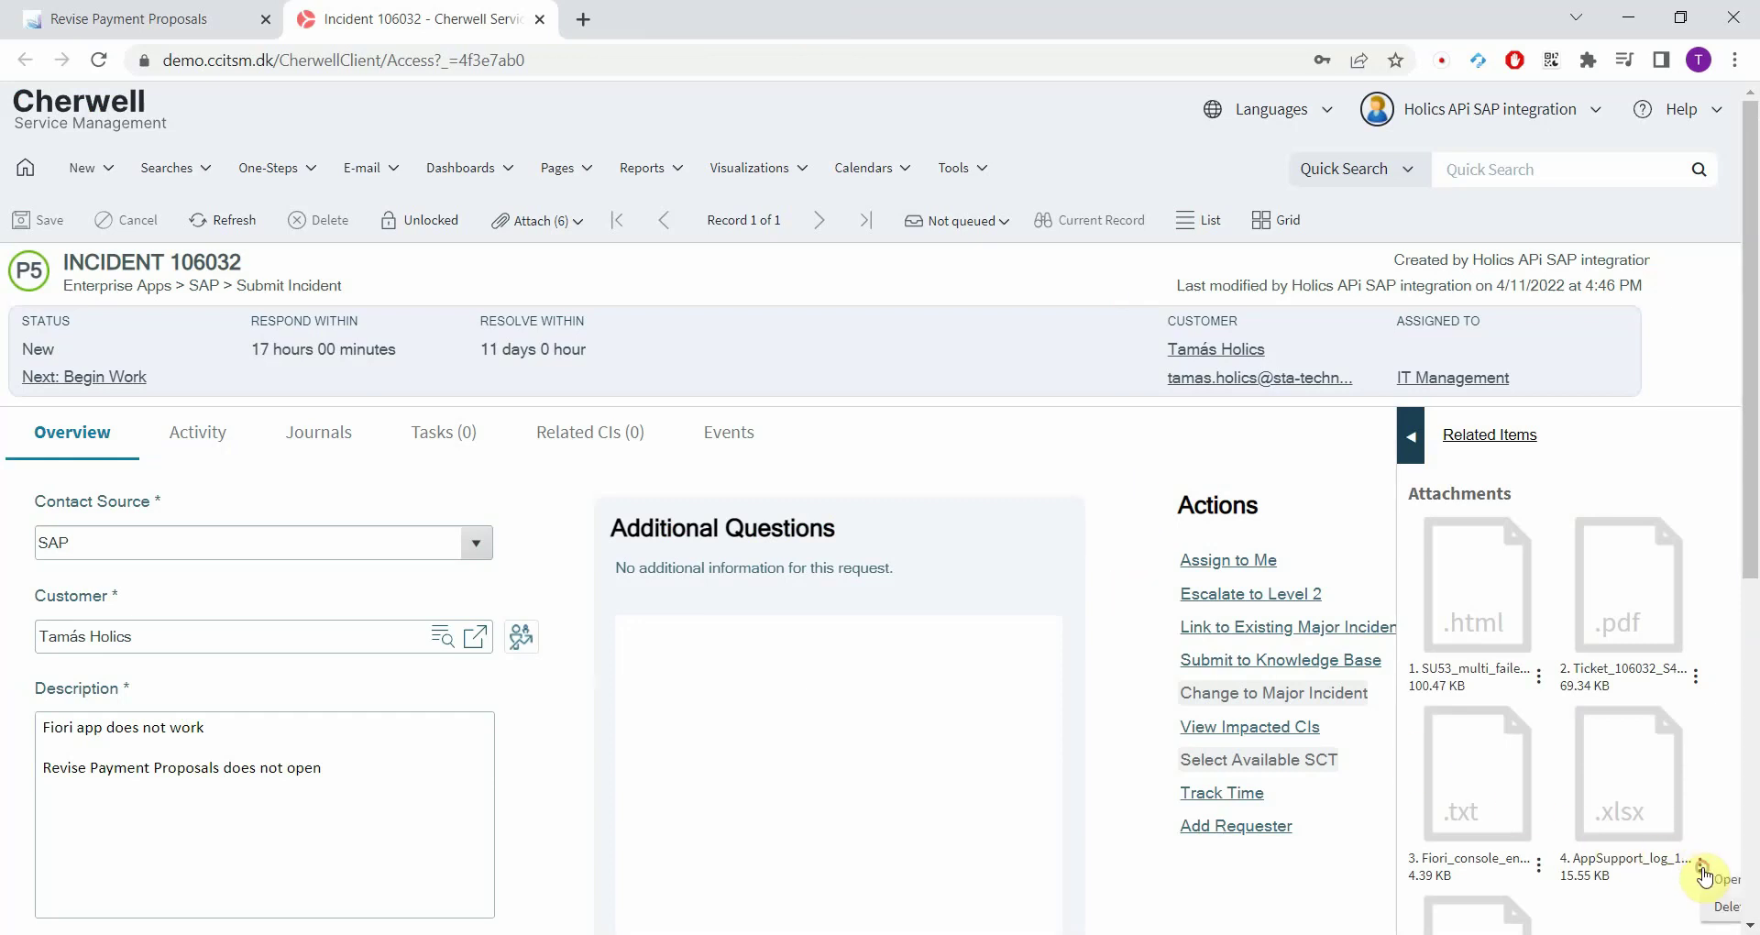
{"action": "left_click", "coordinate": [1719, 907]}
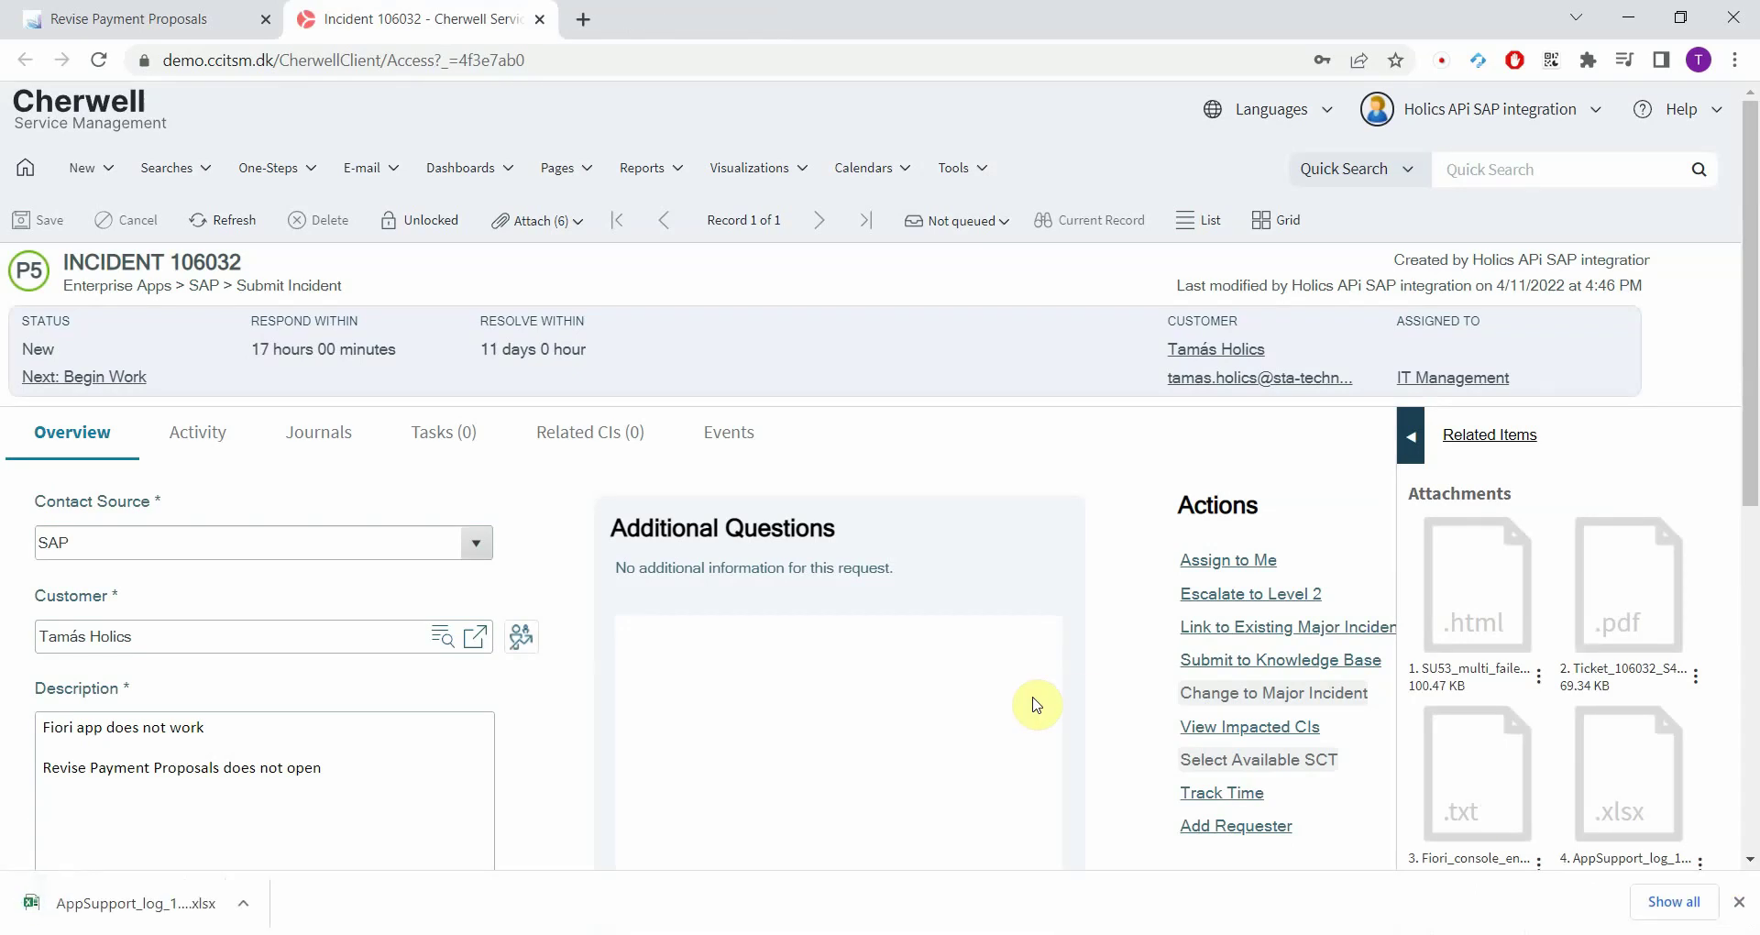
{"action": "left_click", "coordinate": [163, 906]}
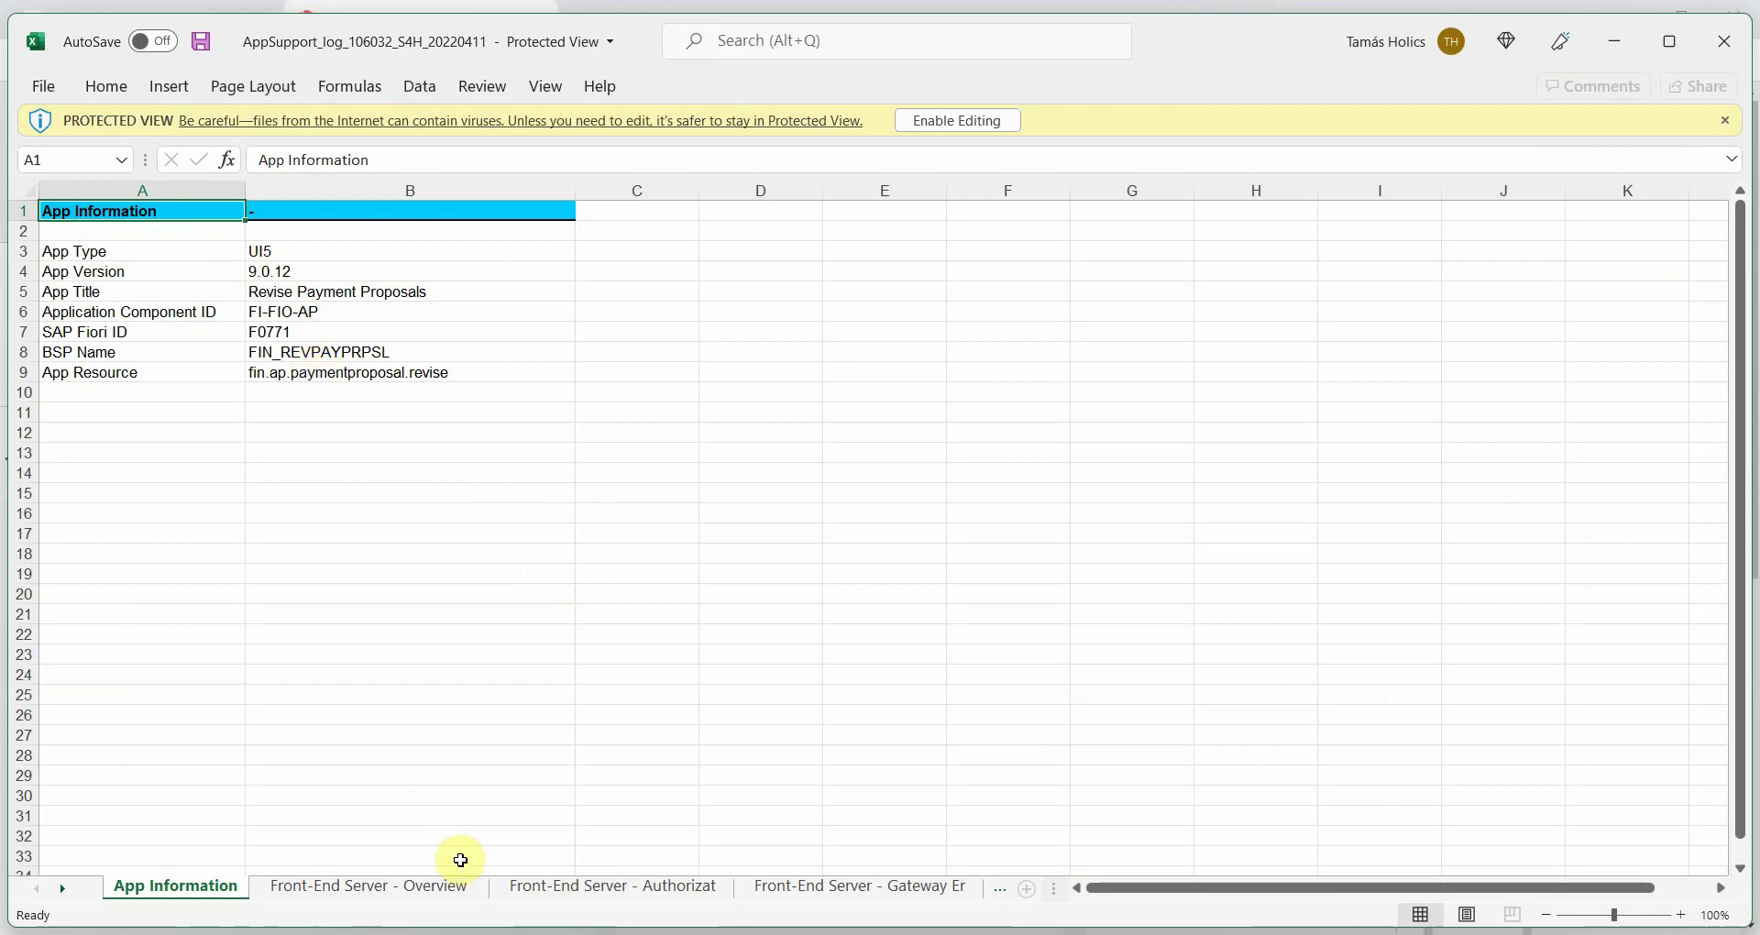
- Review the Front-End Server - Overview errors in M9 and M11, then view the Authorization Errors sheet
{"action": "left_click", "coordinate": [430, 889]}
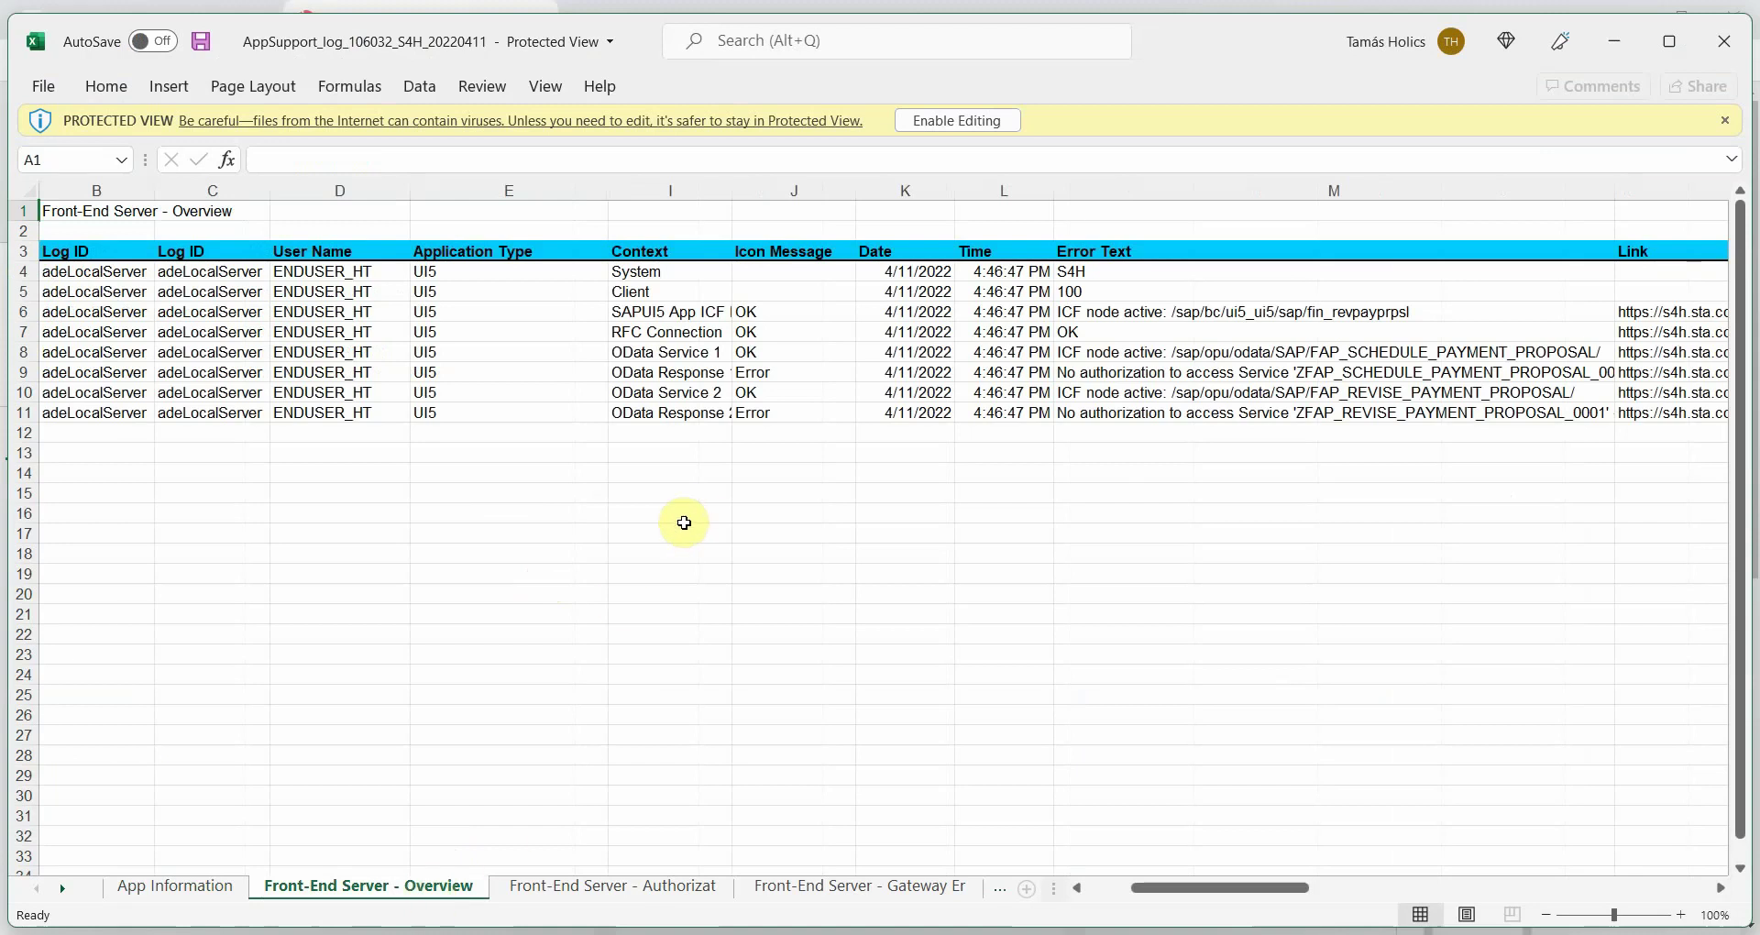
{"action": "left_click", "coordinate": [683, 372]}
{"action": "left_click", "coordinate": [748, 372]}
{"action": "left_click", "coordinate": [1087, 373]}
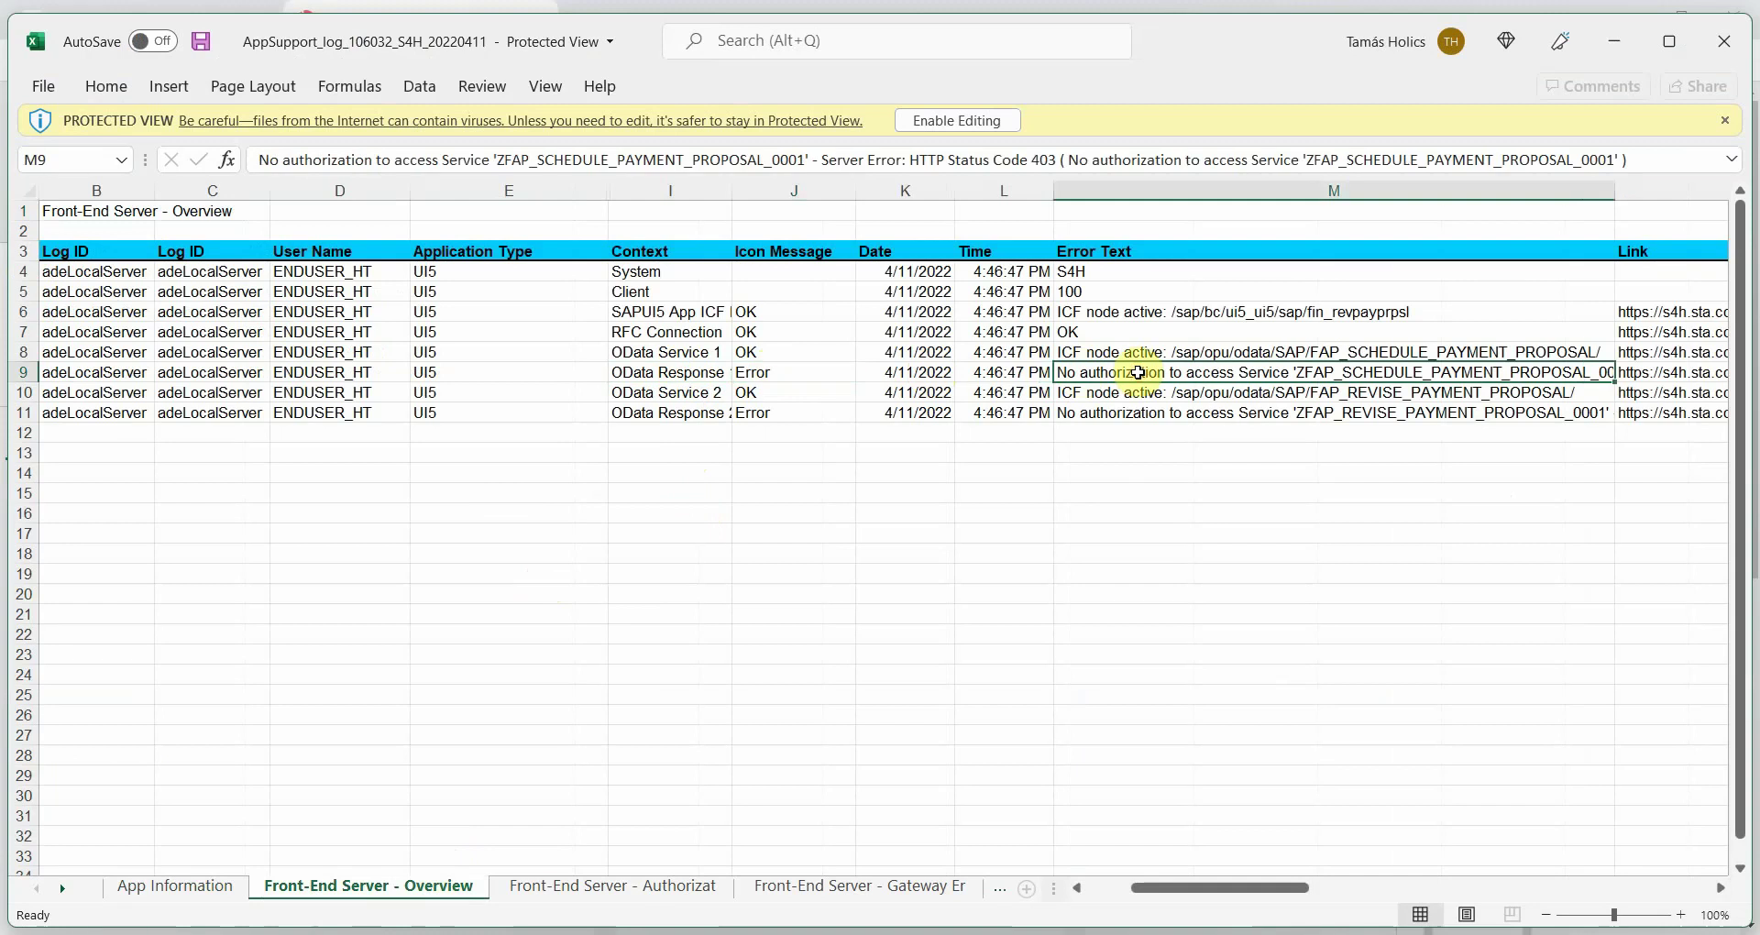
{"action": "left_click", "coordinate": [1398, 412]}
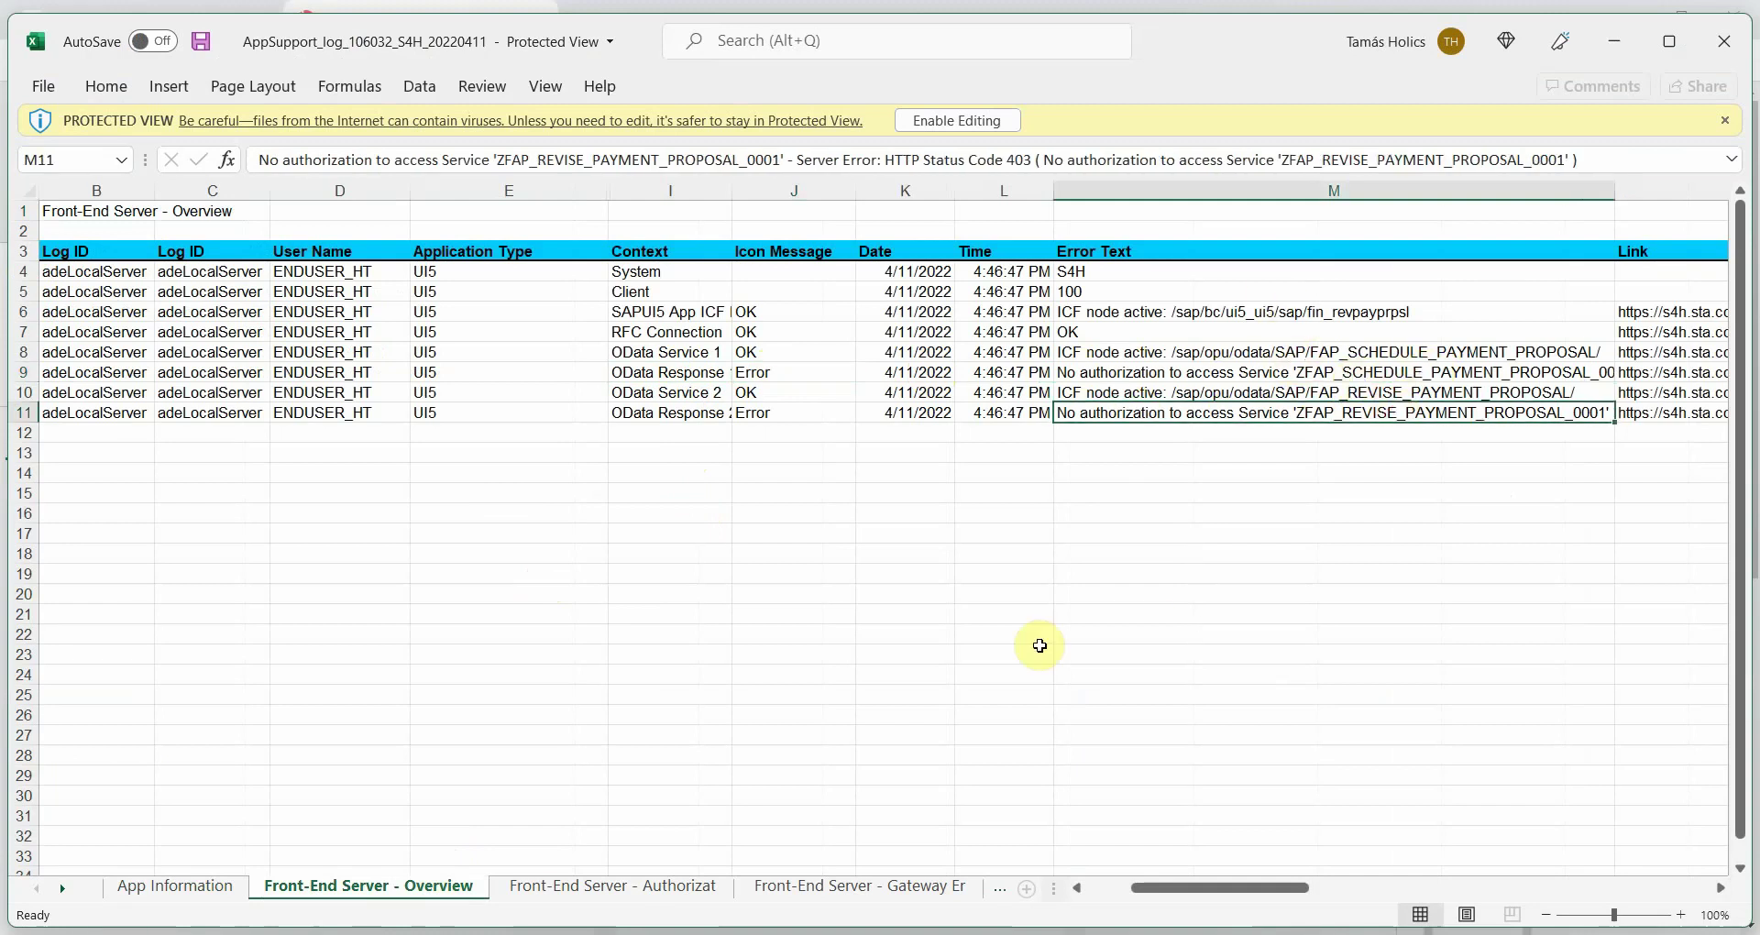
{"action": "left_click", "coordinate": [679, 886]}
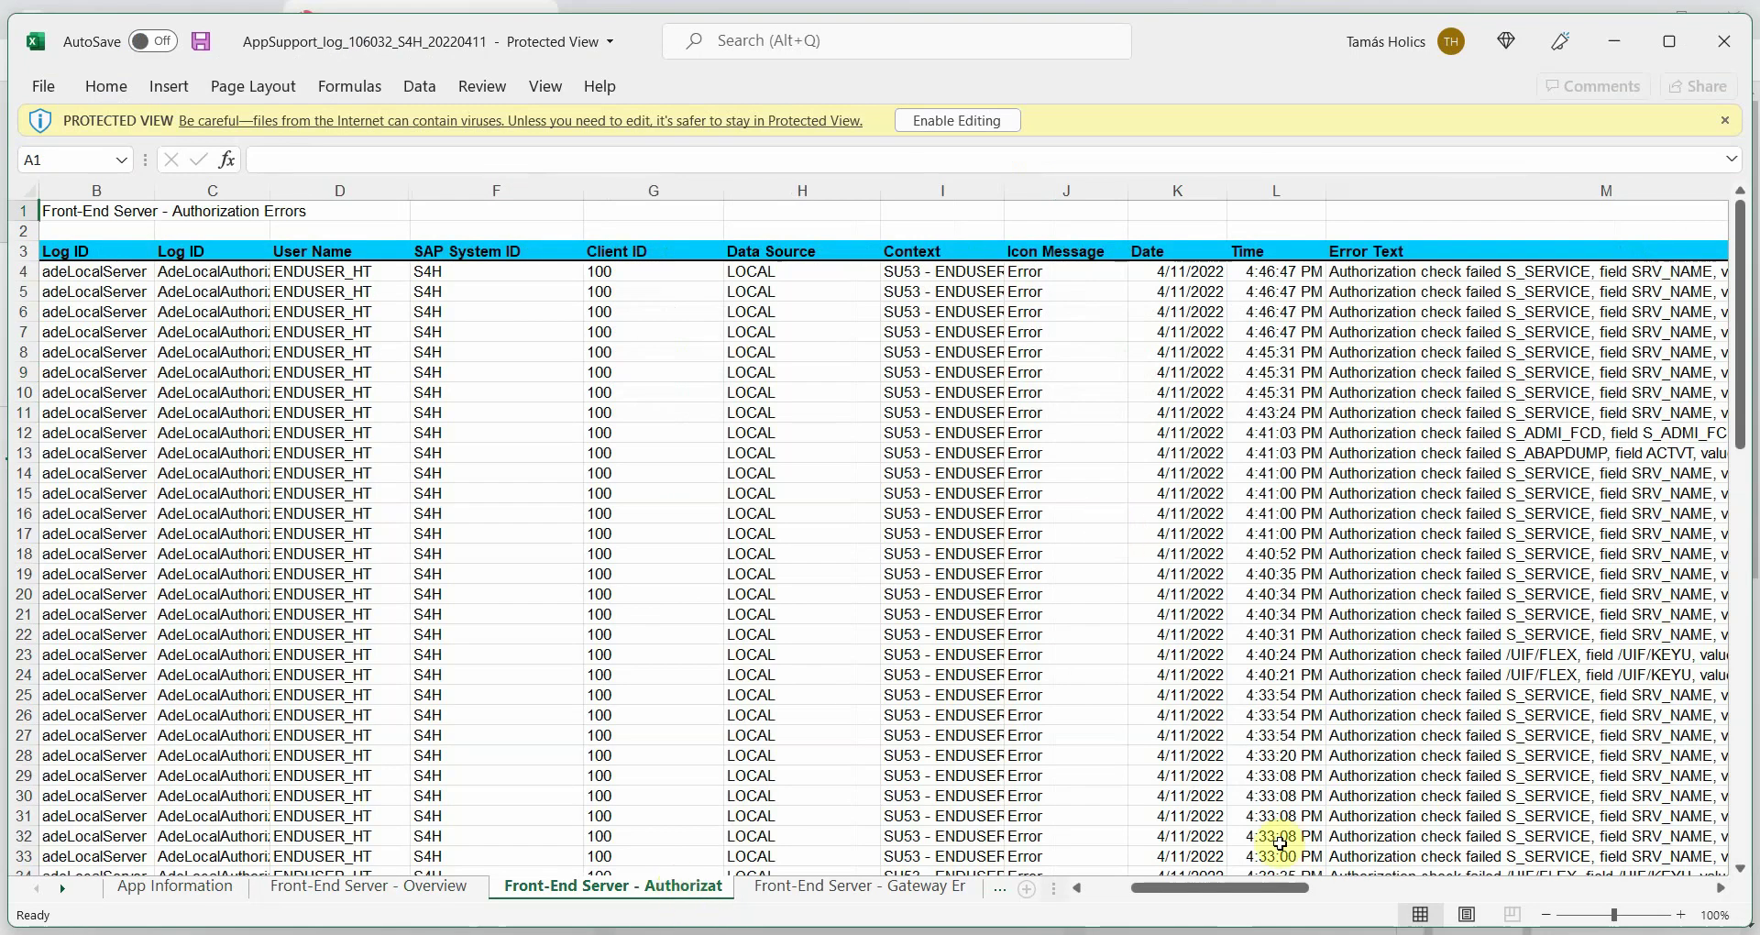
- Scroll across the authorization error columns, then view the Gateway Errors sheet's 15 service errors
{"action": "left_click_drag", "start_coordinate": [1229, 896], "coordinate": [1371, 894]}
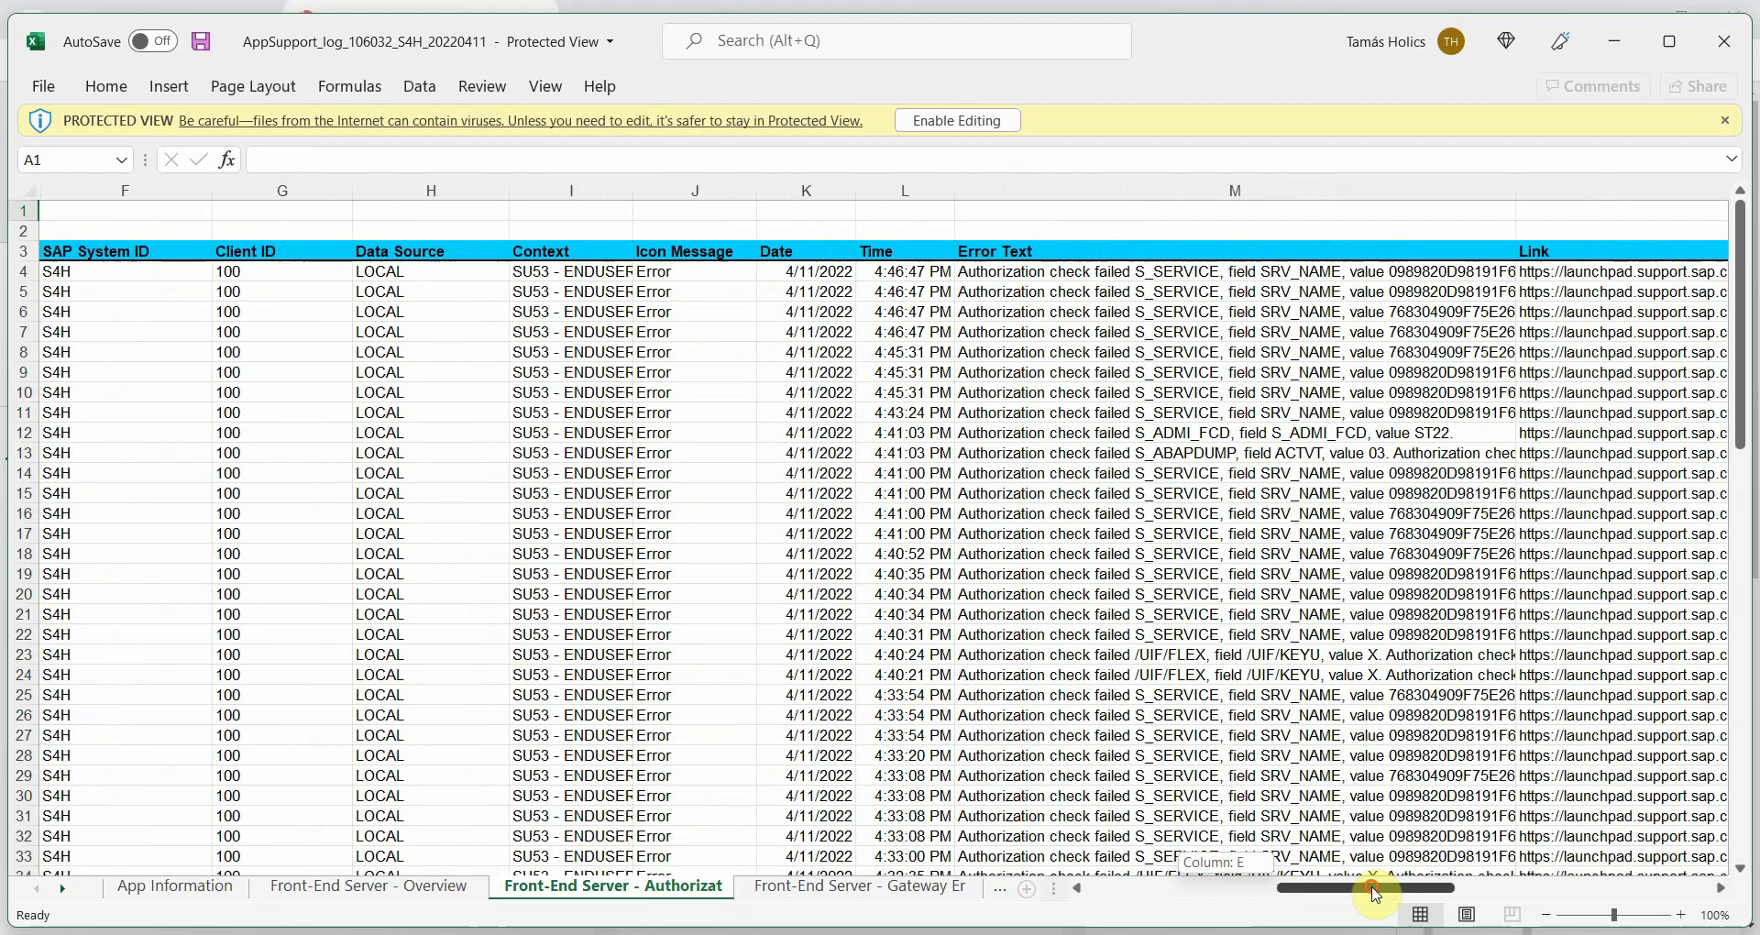
{"action": "left_click", "coordinate": [853, 893]}
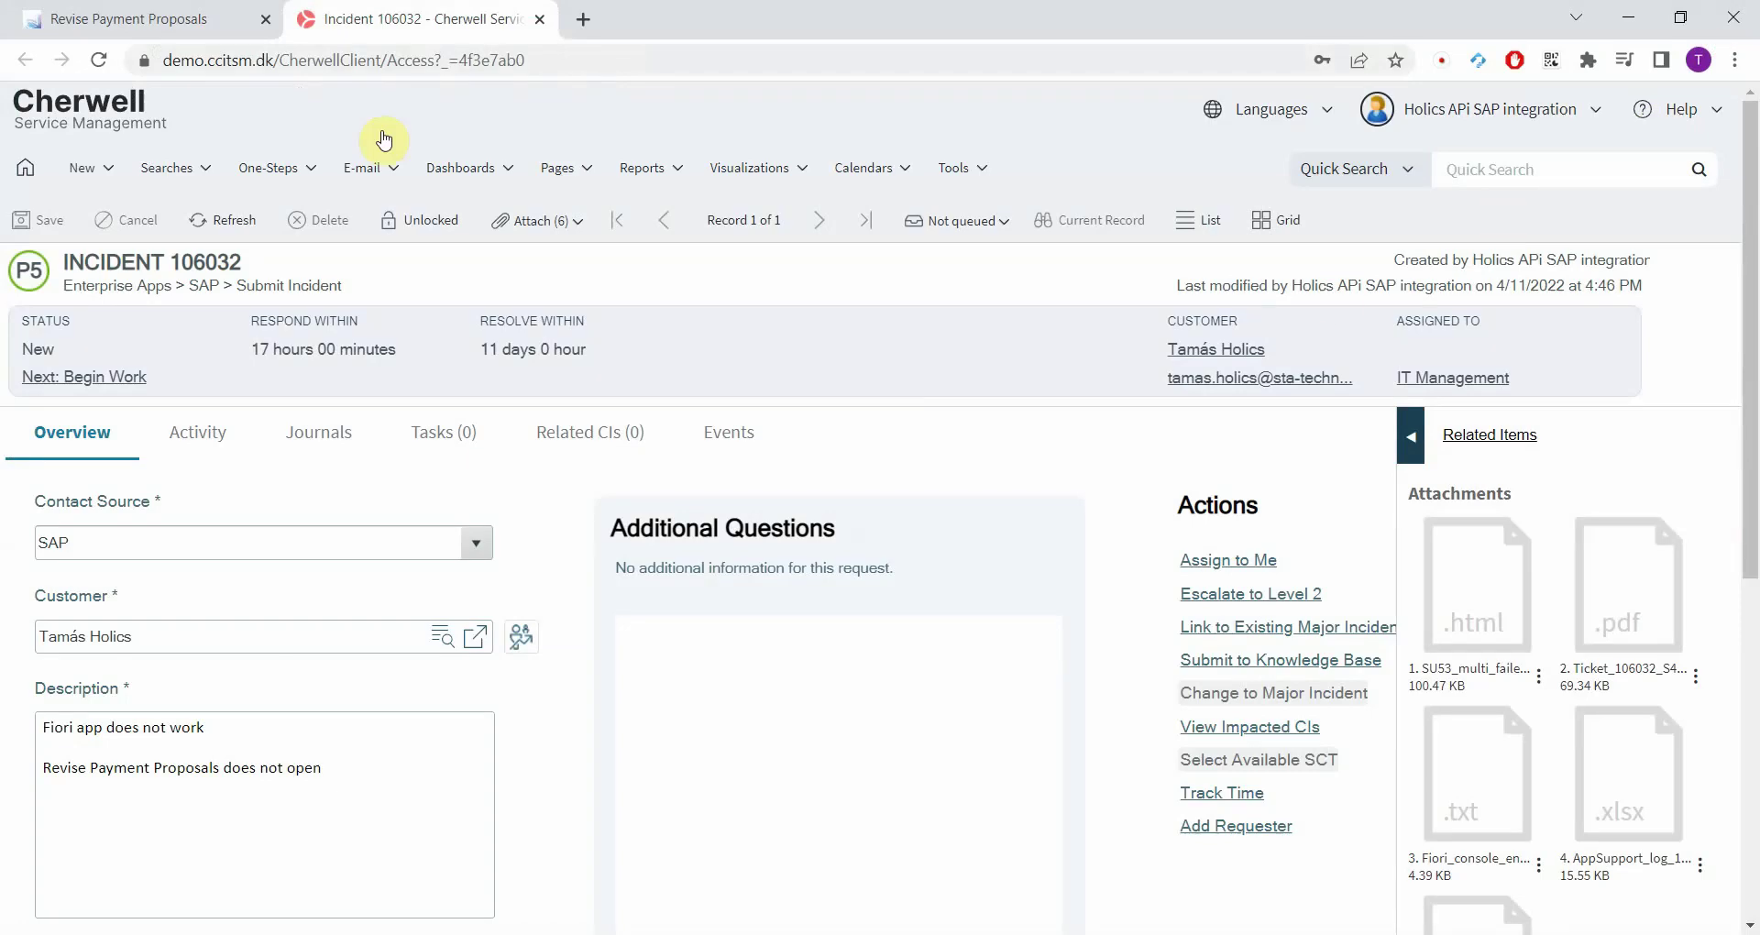
{"action": "left_click", "coordinate": [158, 26]}
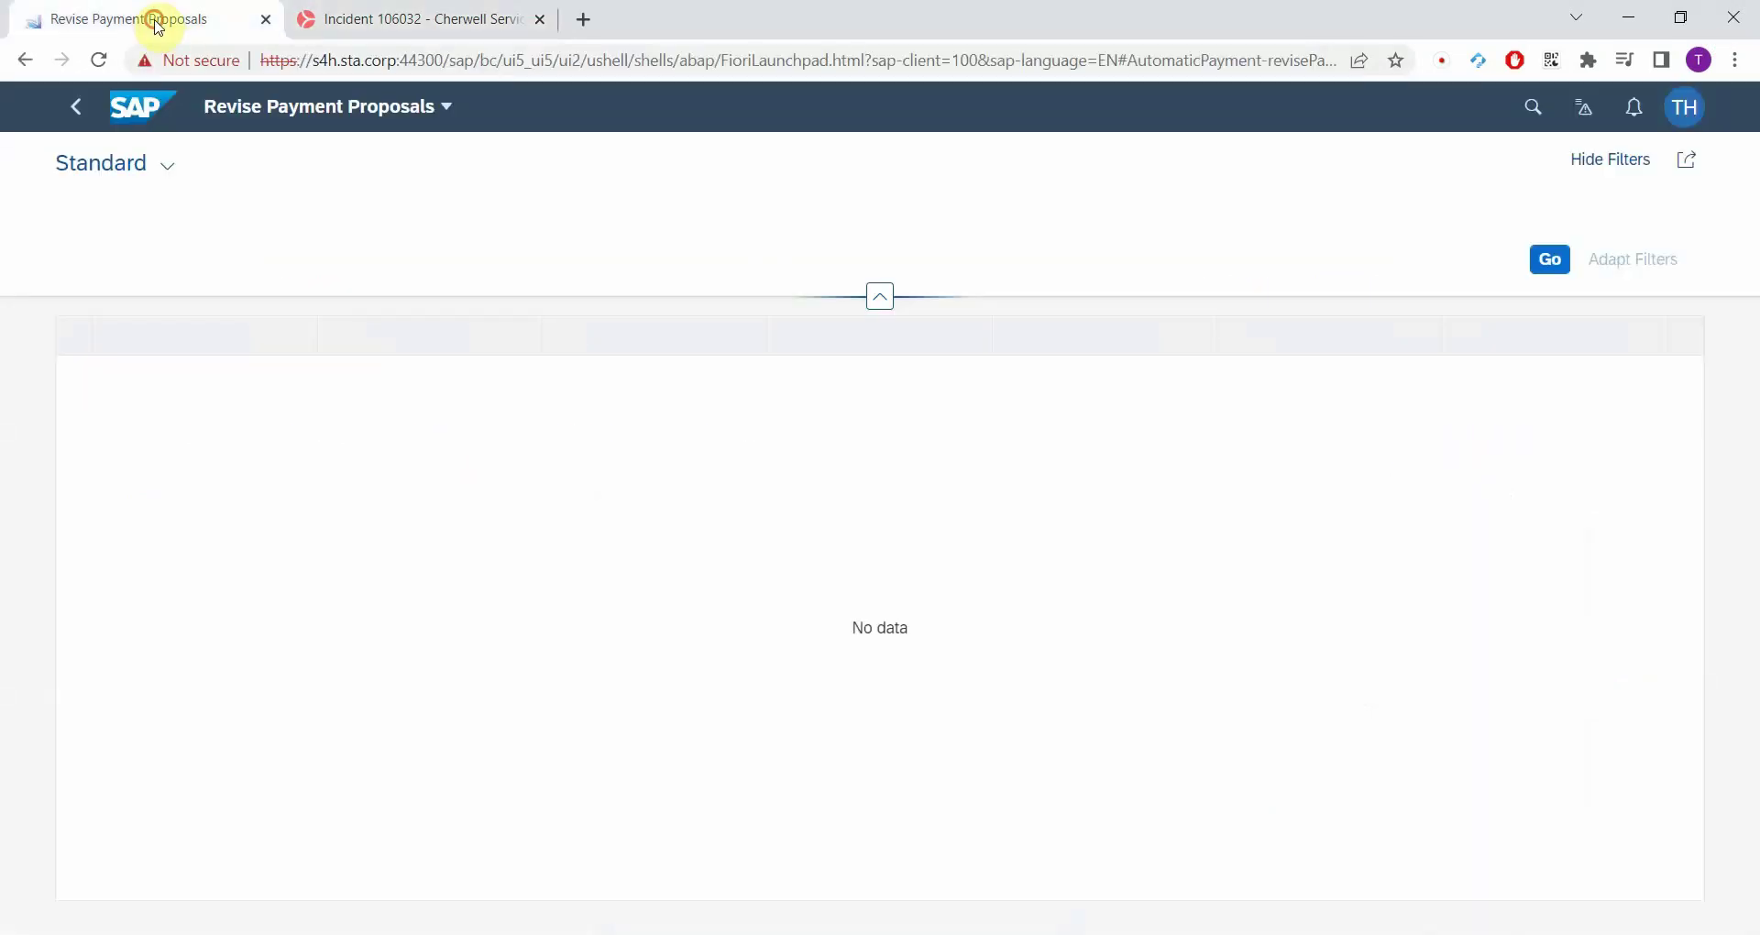
{"action": "left_click", "coordinate": [1692, 113]}
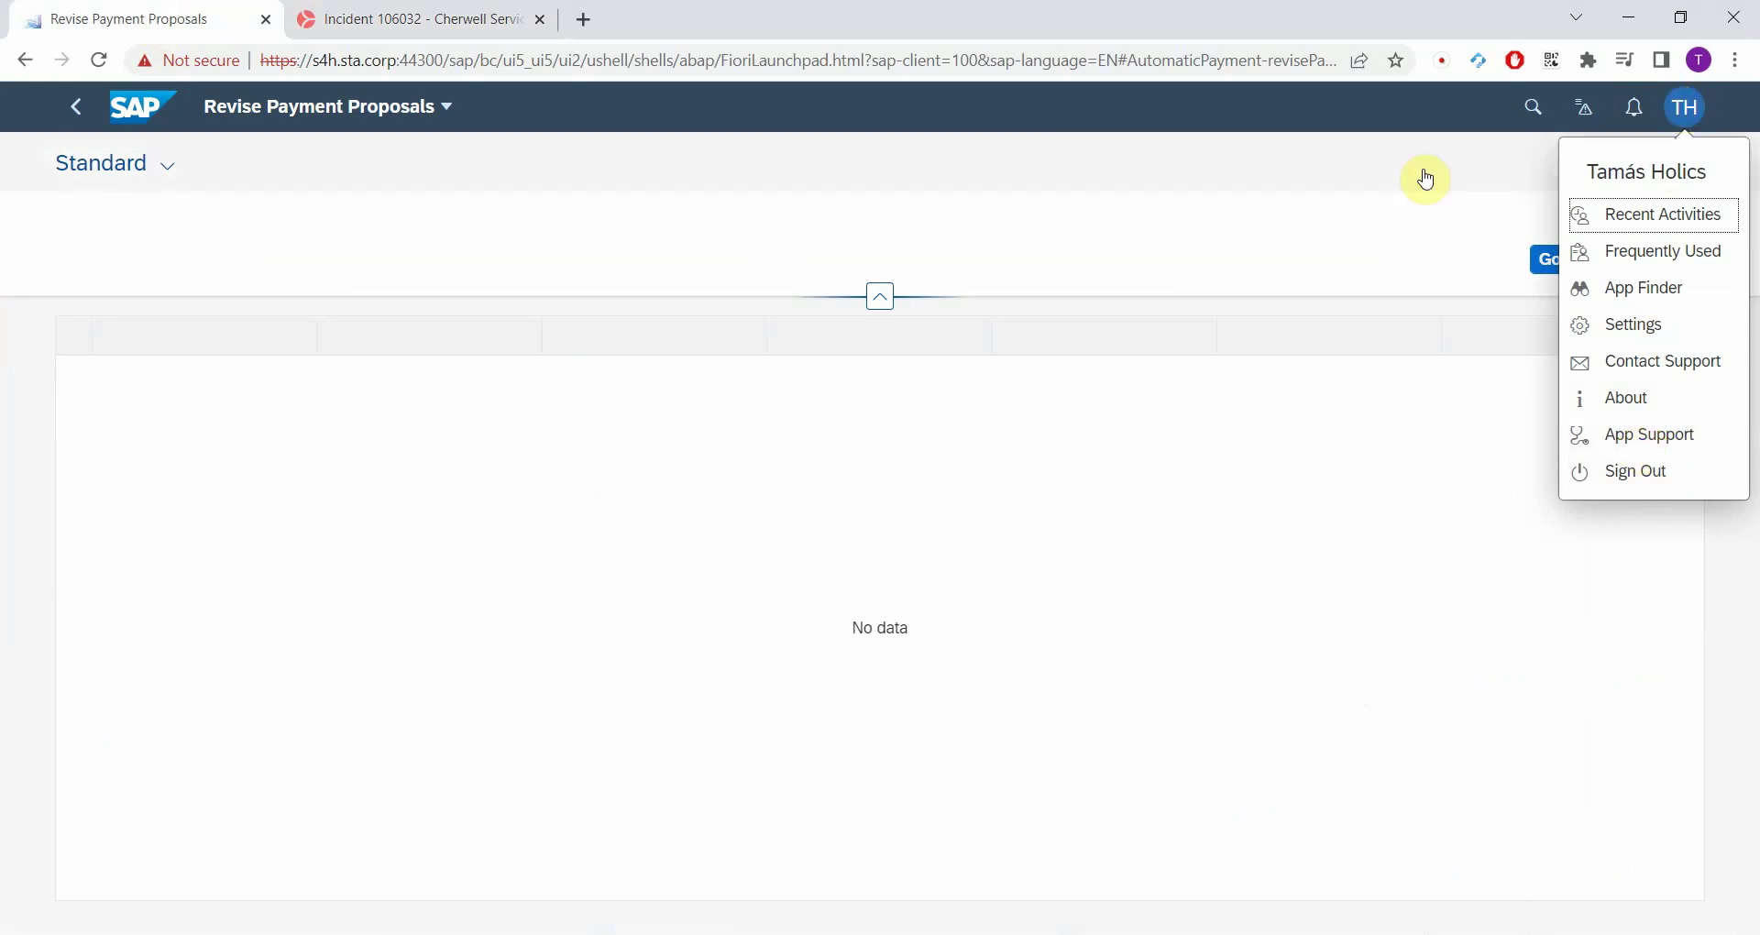
{"action": "left_click", "coordinate": [438, 17]}
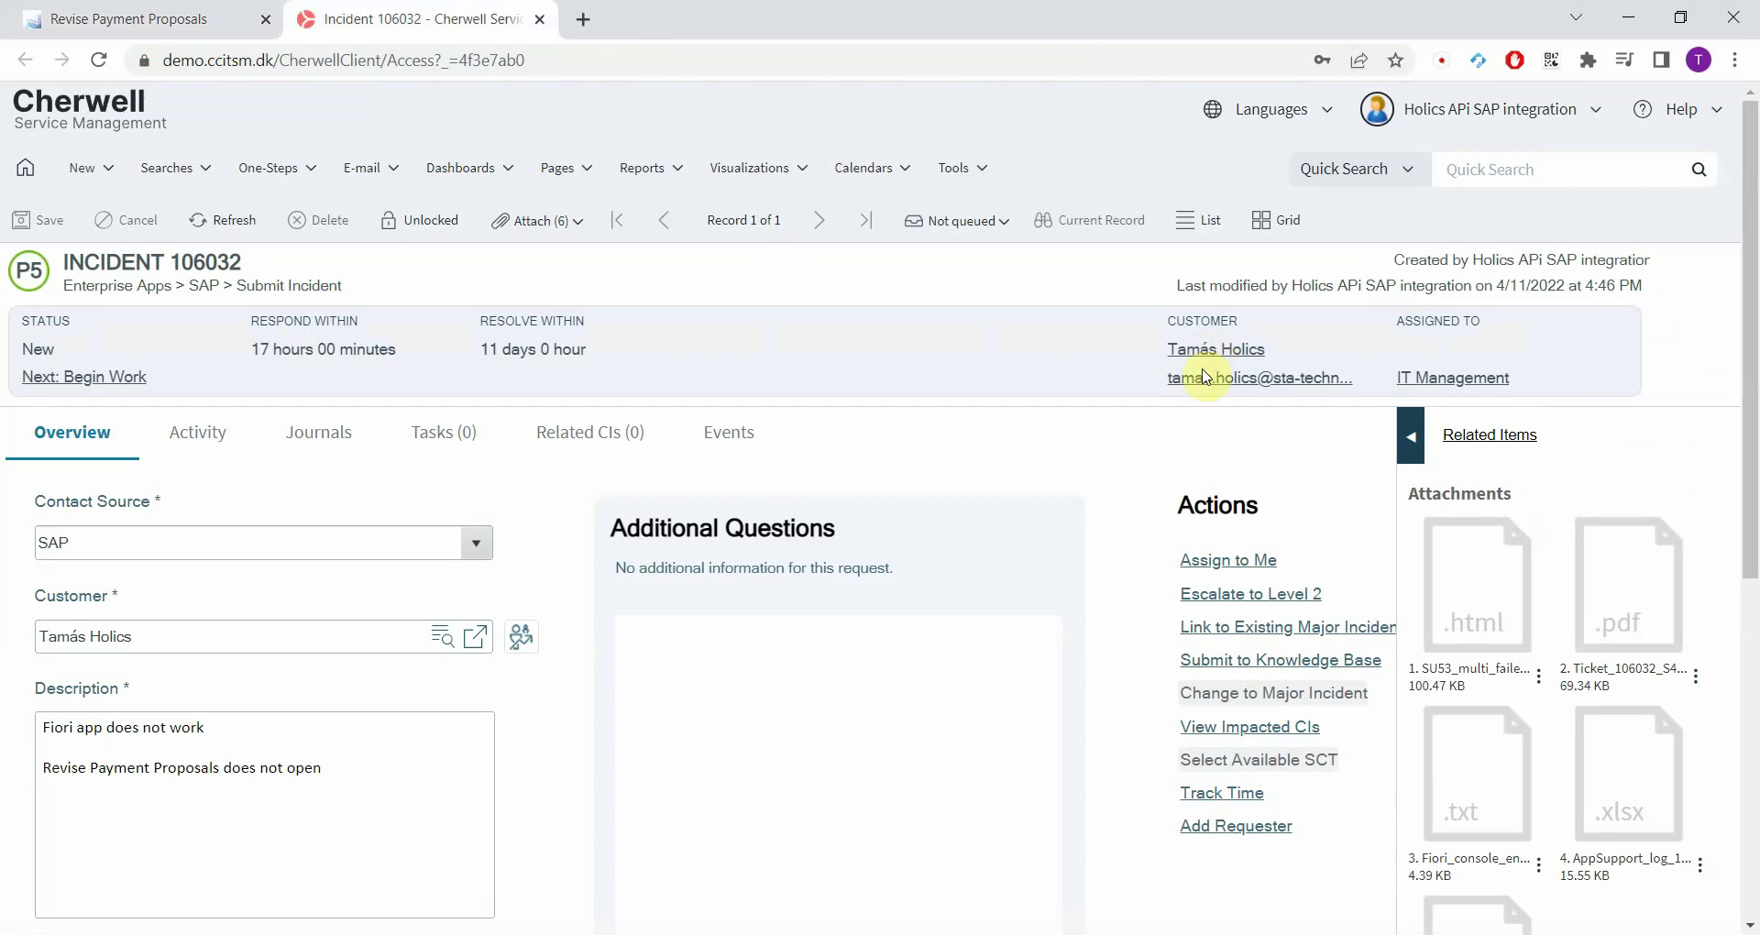